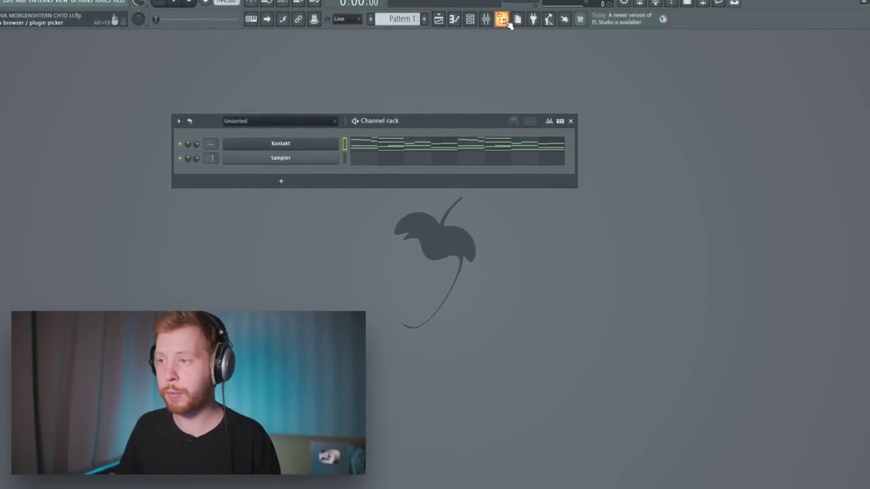
Step: Expand the Base instr folder under Sounds in the browser and rename the Kontakt channel to Piano nice
{"action": "left_click", "coordinate": [502, 20]}
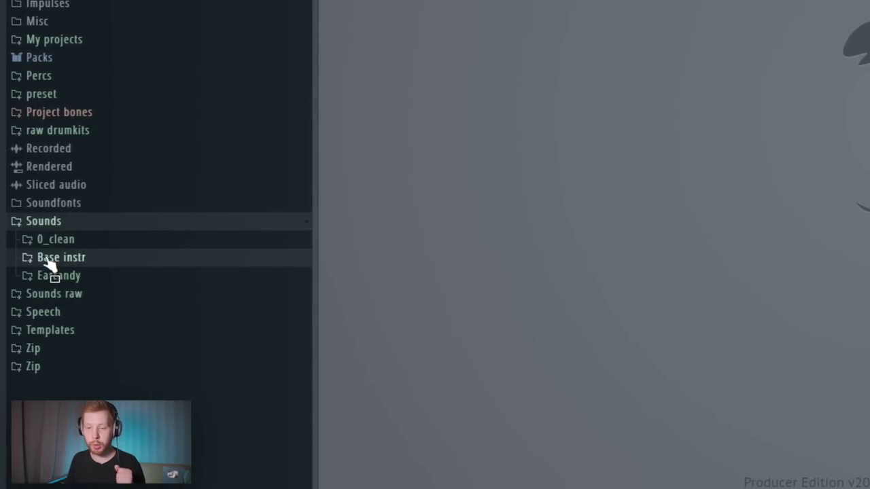
{"action": "left_click", "coordinate": [59, 264]}
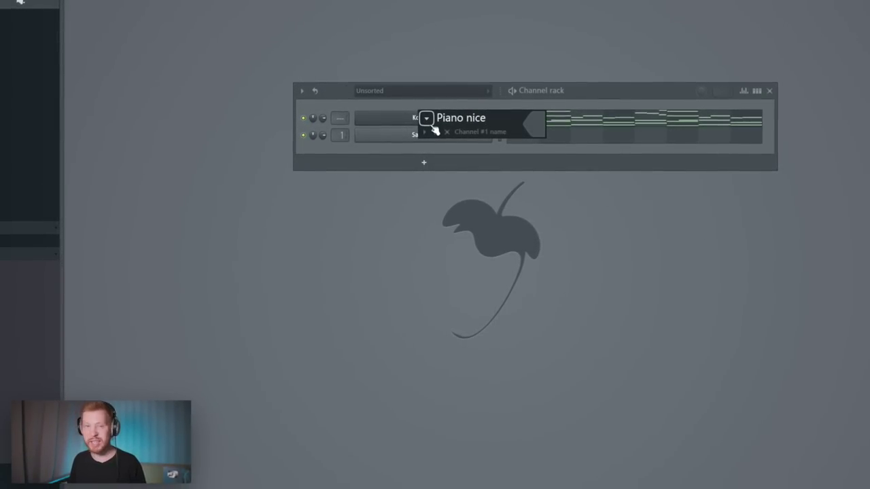
{"action": "key", "text": "Return"}
Step: Save the Piano nice channel's plugin state as a preset in the Base instr folder and close the plugin window
{"action": "left_click", "coordinate": [435, 119]}
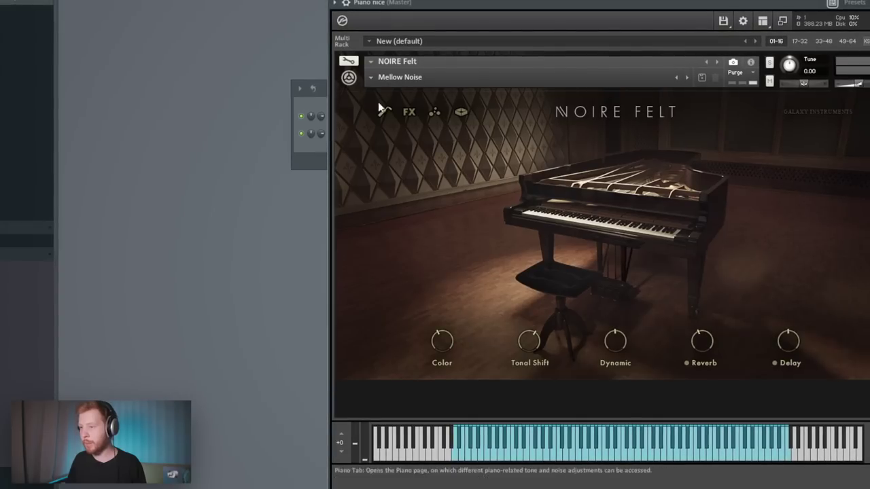
{"action": "left_click", "coordinate": [335, 3]}
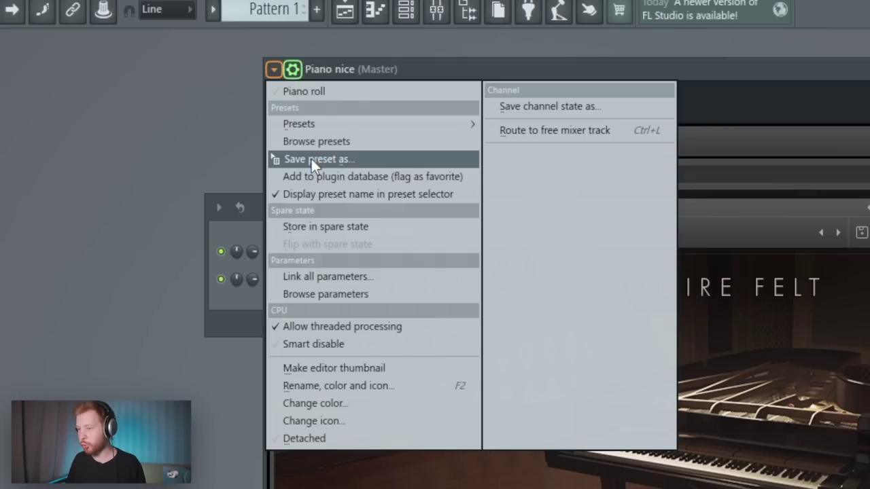
{"action": "left_click_drag", "start_coordinate": [311, 159], "coordinate": [71, 258]}
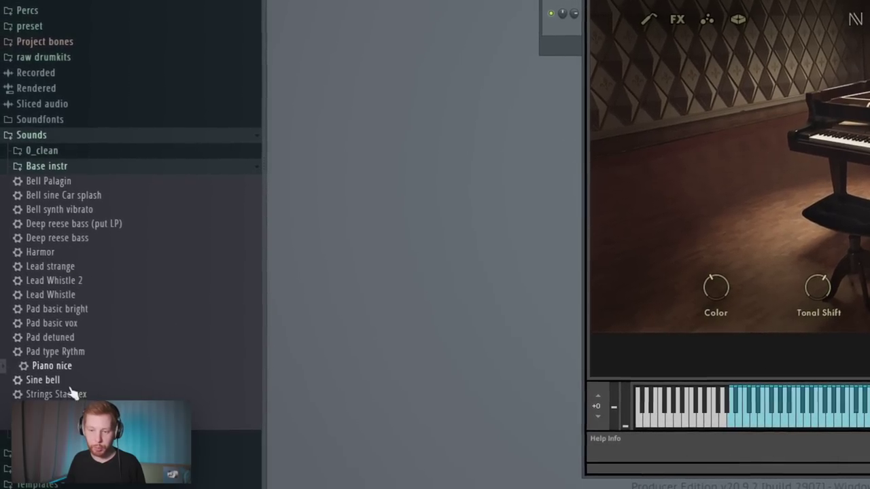
{"action": "key", "text": "Escape"}
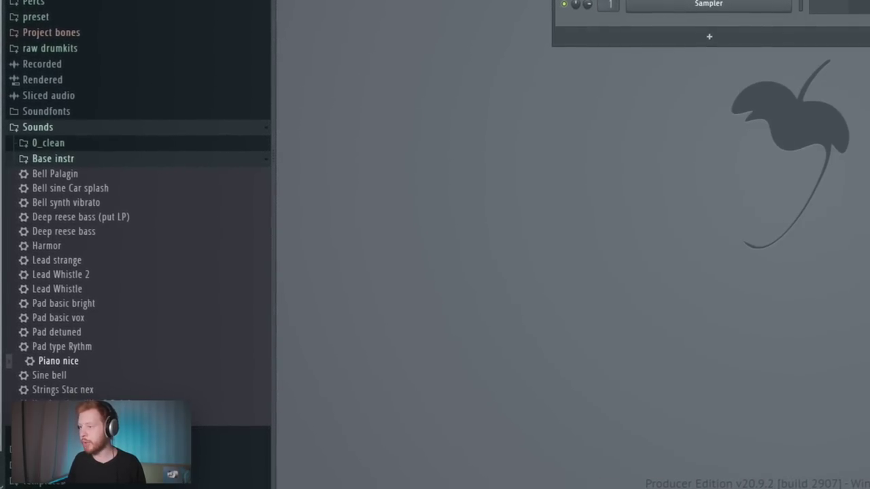
Step: Add the Deep reese bass preset from the Base instr folder to the channel rack
{"action": "left_click_drag", "start_coordinate": [826, 30], "coordinate": [710, 20]}
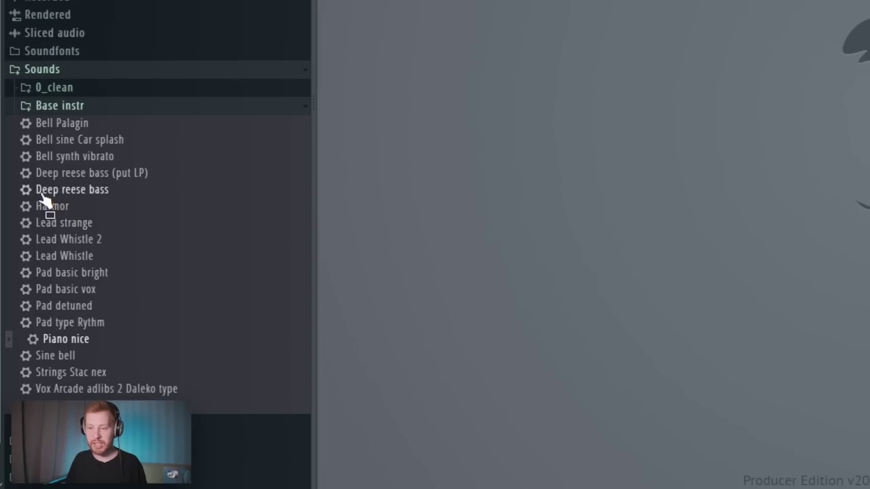
{"action": "left_click_drag", "start_coordinate": [79, 189], "coordinate": [398, 98]}
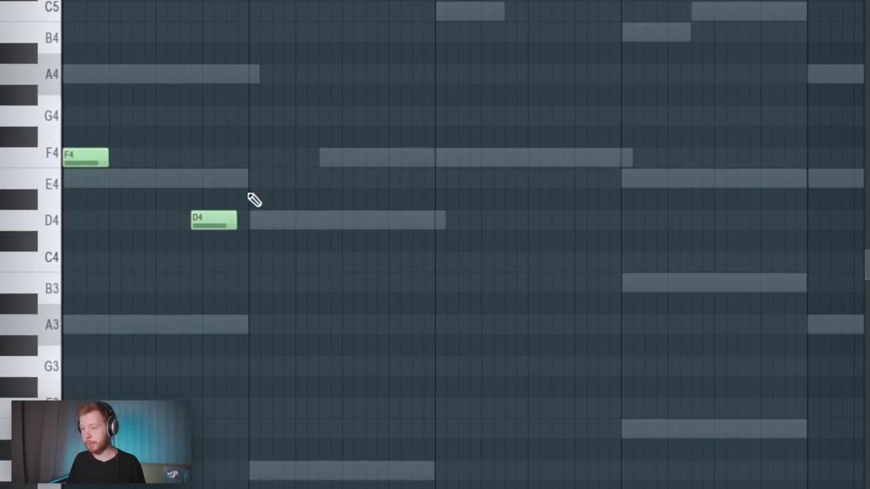
Step: Build an F4, D4, E4 phrase in the piano roll, duplicate it, and raise the copy's last note to B4
{"action": "left_click_drag", "start_coordinate": [292, 179], "coordinate": [423, 182]}
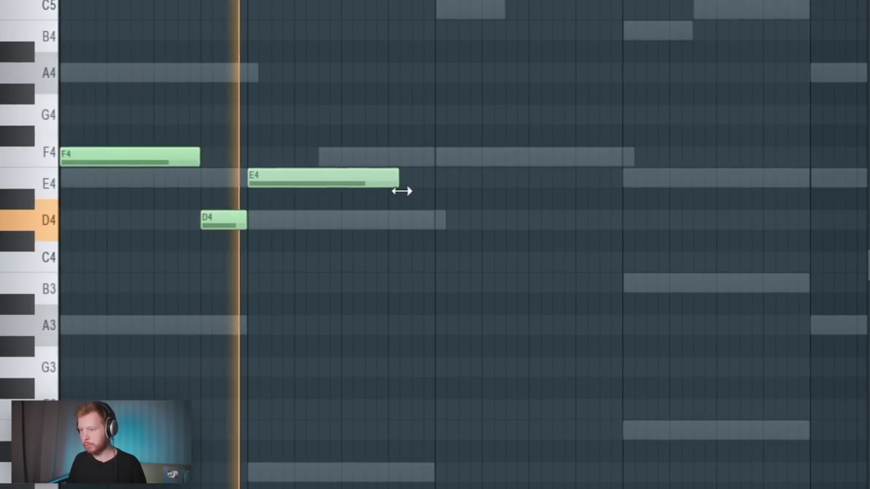
{"action": "left_click_drag", "start_coordinate": [511, 237], "coordinate": [456, 171]}
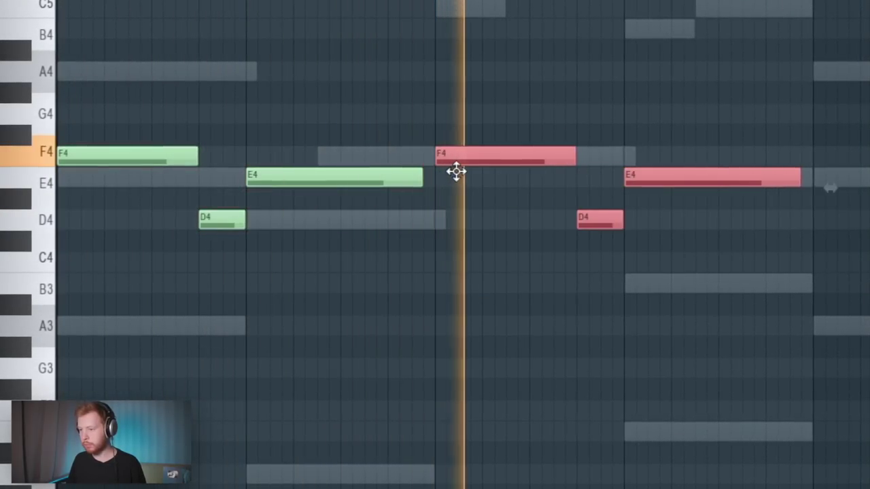
{"action": "left_click", "coordinate": [717, 224], "text": "ctrl"}
{"action": "key", "text": "space"}
{"action": "left_click_drag", "start_coordinate": [709, 173], "coordinate": [705, 20]}
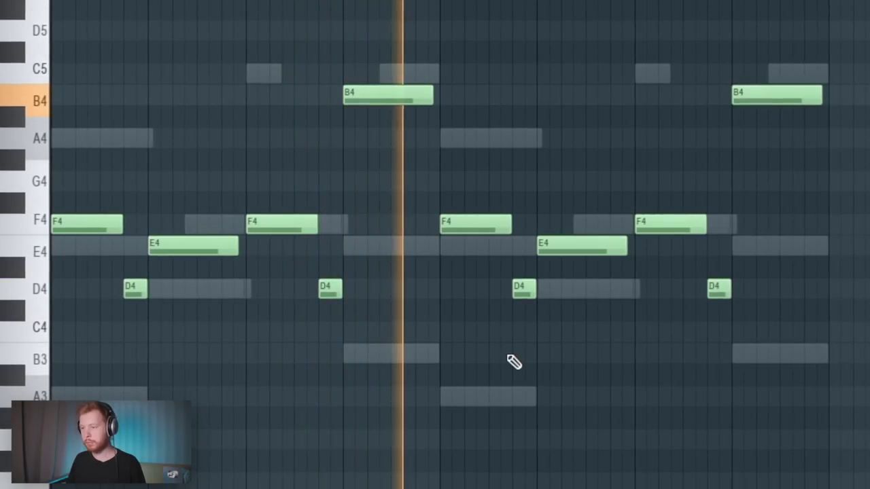
Step: Lower the Vox Arcade mixer track's volume slightly and rename the track to Arcade
{"action": "key", "text": "F9"}
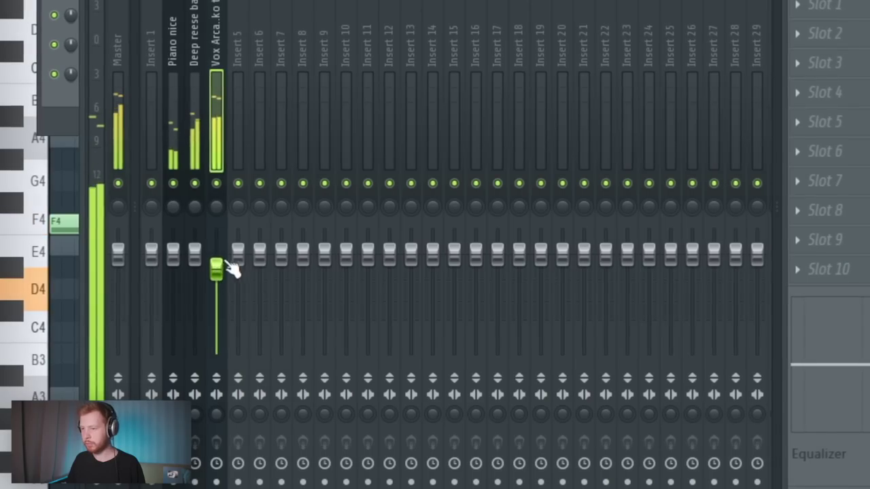
{"action": "double_click", "coordinate": [216, 19]}
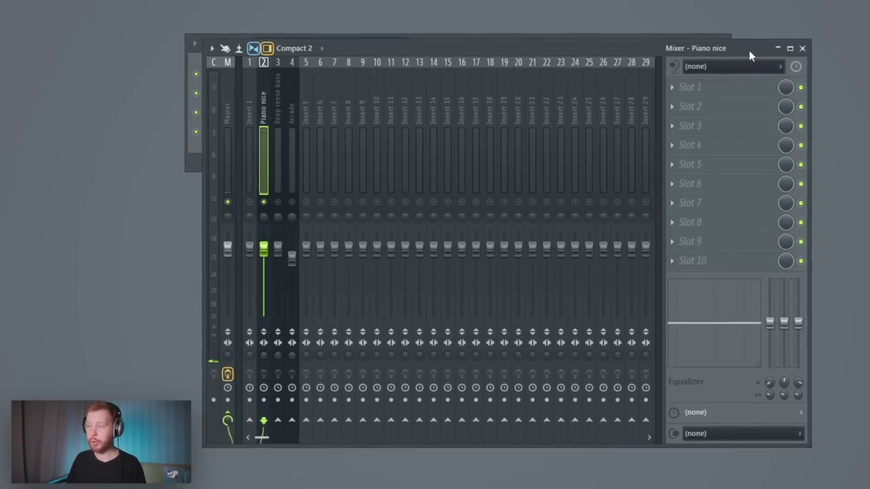
Step: Insert RC-20 Retro Color with the Vinyl 1 preset on slot 3 of the Piano nice track and turn up the noise Follow amount
{"action": "left_click", "coordinate": [732, 127]}
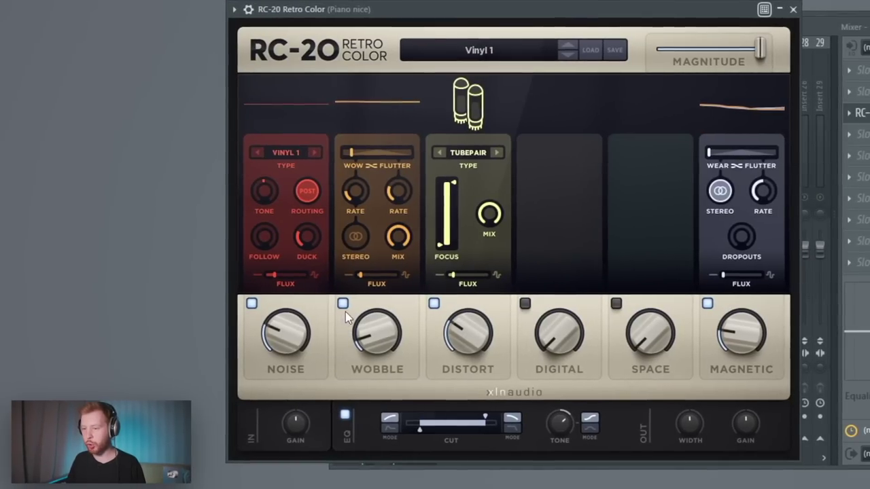
{"action": "left_click", "coordinate": [343, 304]}
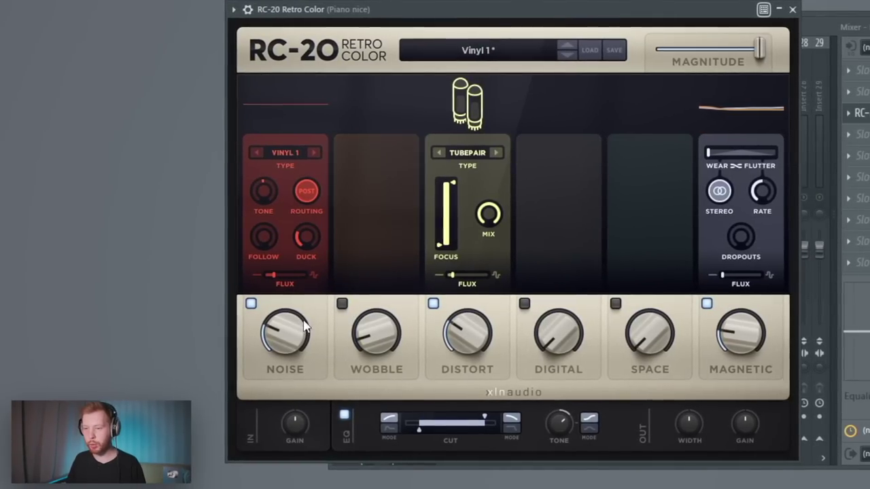
{"action": "left_click", "coordinate": [343, 305]}
{"action": "left_click_drag", "start_coordinate": [262, 237], "coordinate": [262, 197]}
{"action": "left_click_drag", "start_coordinate": [525, 10], "coordinate": [596, 10]}
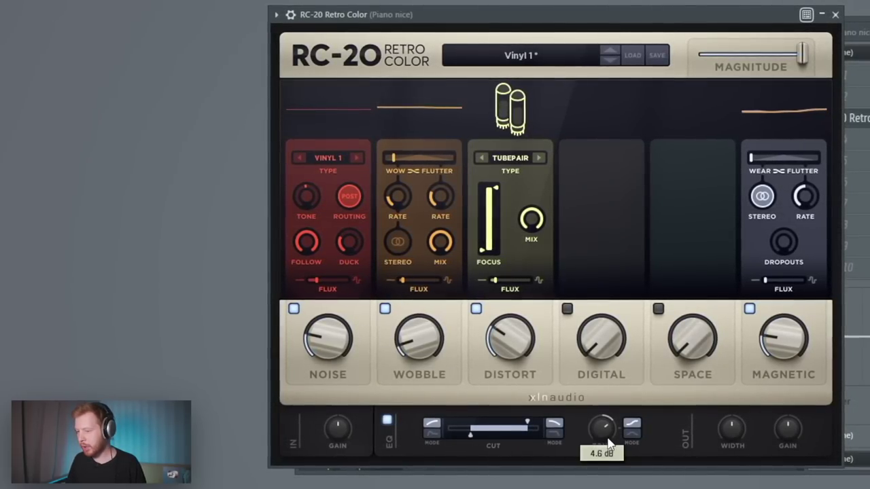
Step: In RC-20, raise the EQ cut's upper limit, set Distort to about half, and narrow the distortion Focus to higher frequencies
{"action": "left_click_drag", "start_coordinate": [536, 433], "coordinate": [538, 432]}
{"action": "left_click_drag", "start_coordinate": [507, 335], "coordinate": [508, 288]}
{"action": "left_click_drag", "start_coordinate": [483, 246], "coordinate": [602, 306]}
Step: Enable RC-20's Space effect at 30% with a shorter Decay, and adjust the output Width and the EQ cut's lower limit
{"action": "left_click_drag", "start_coordinate": [683, 338], "coordinate": [681, 223]}
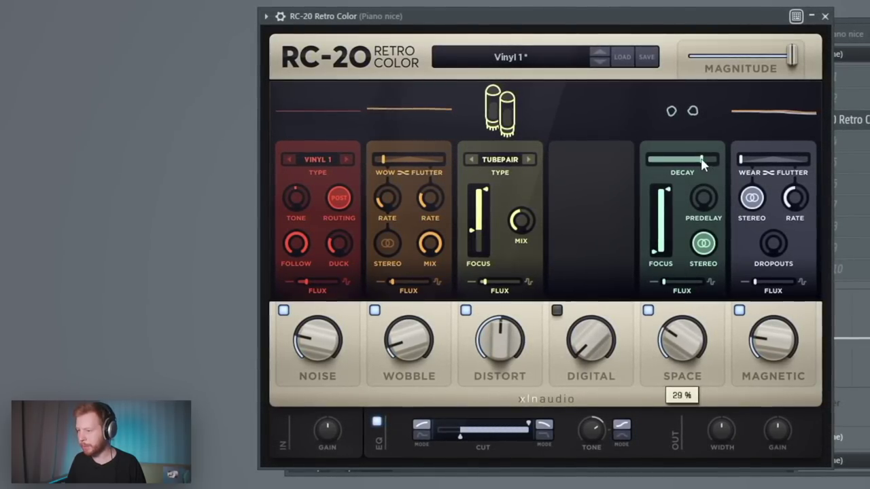
{"action": "left_click_drag", "start_coordinate": [703, 161], "coordinate": [655, 163]}
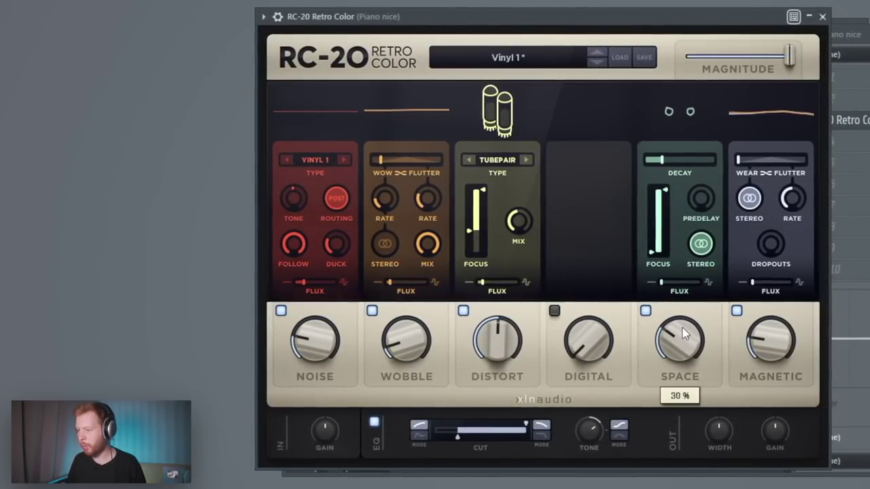
{"action": "left_click_drag", "start_coordinate": [721, 434], "coordinate": [729, 392]}
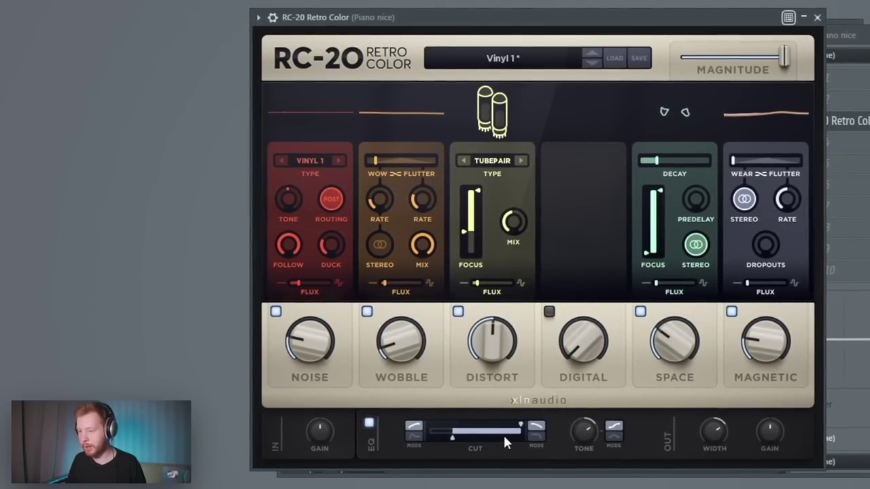
{"action": "left_click_drag", "start_coordinate": [462, 444], "coordinate": [469, 444]}
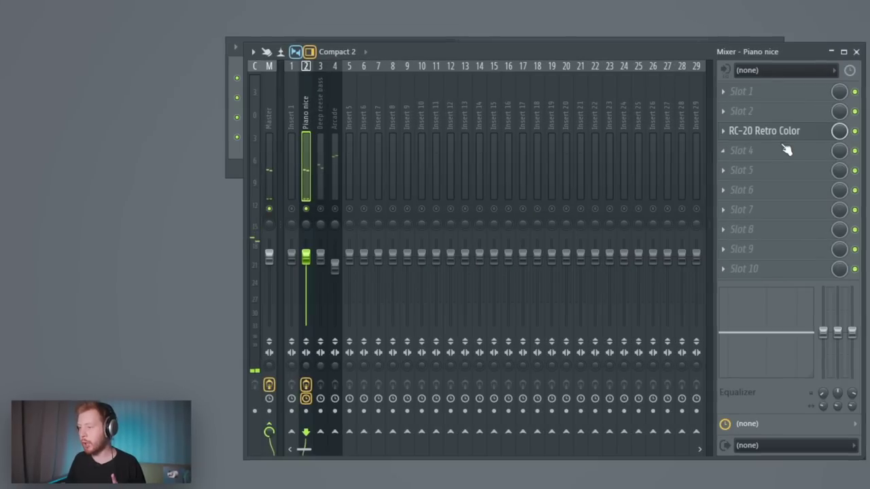
Step: Insert A1StereoControl on slot 4 of the Piano nice track with 110% stereo width and Safe Bass at 110 Hz
{"action": "left_click", "coordinate": [787, 150]}
{"action": "mouse_move", "coordinate": [741, 168]}
{"action": "left_click", "coordinate": [355, 28]}
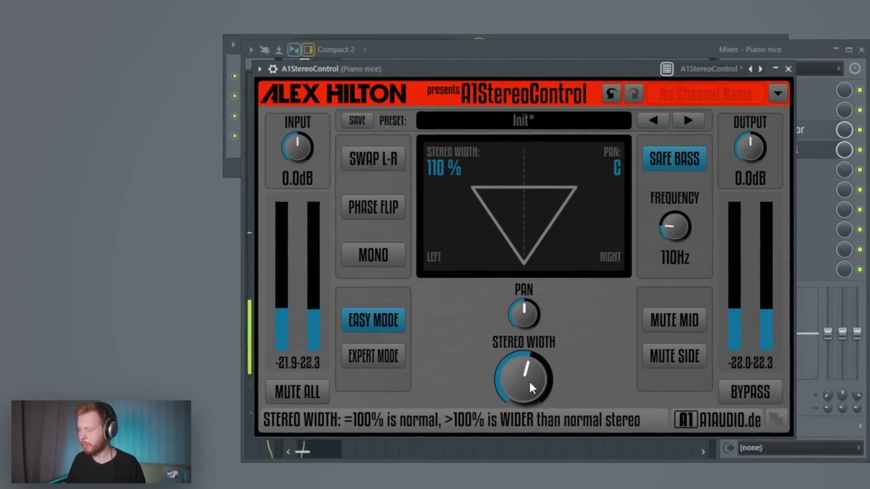
{"action": "left_click", "coordinate": [790, 69]}
Step: Insert the DC1A3 compressor on slot 5 of the Piano nice track and set its input to about -2.1 and output to 4.8
{"action": "left_click", "coordinate": [756, 169]}
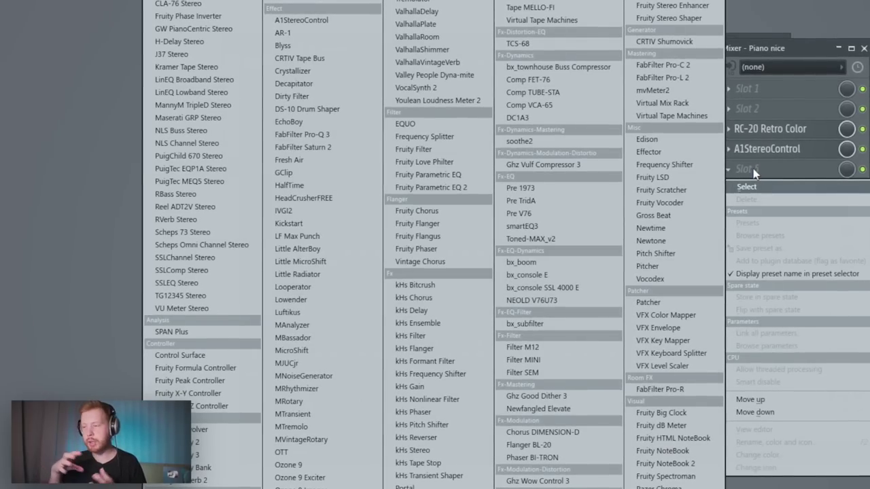
{"action": "left_click", "coordinate": [552, 119]}
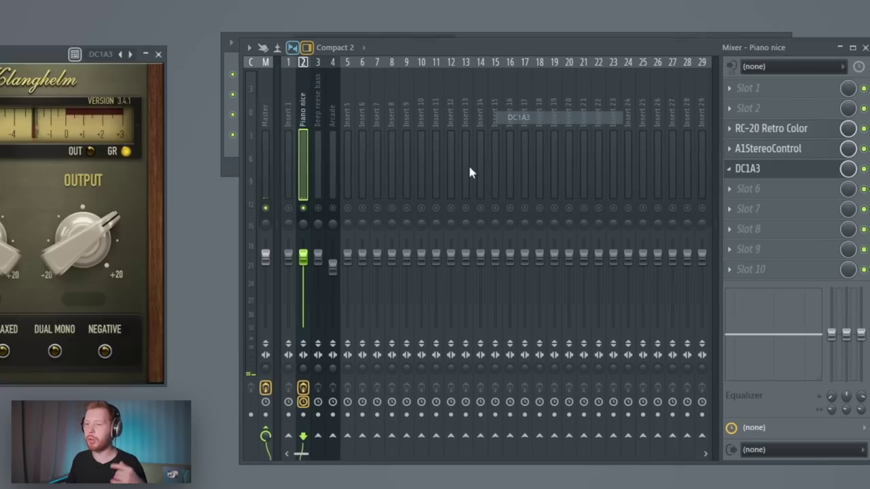
{"action": "left_click_drag", "start_coordinate": [41, 53], "coordinate": [509, 79]}
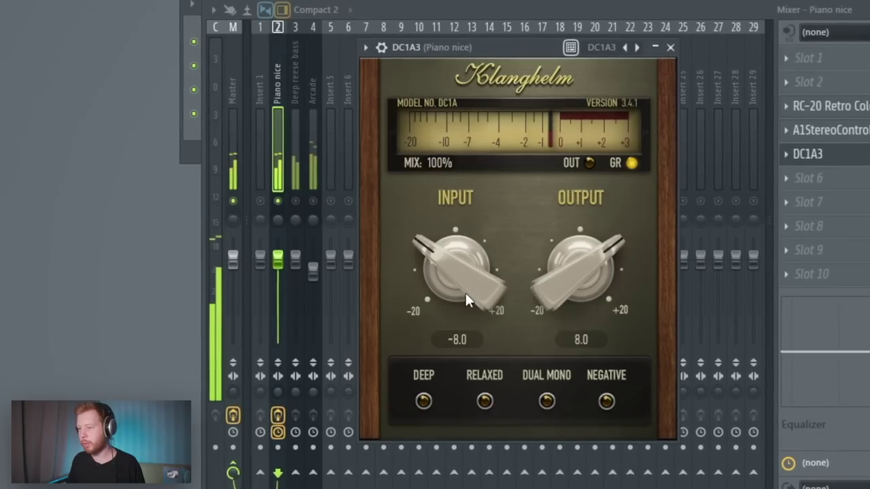
{"action": "left_click_drag", "start_coordinate": [461, 284], "coordinate": [490, 198]}
{"action": "left_click_drag", "start_coordinate": [612, 264], "coordinate": [592, 333]}
{"action": "left_click_drag", "start_coordinate": [446, 266], "coordinate": [460, 258]}
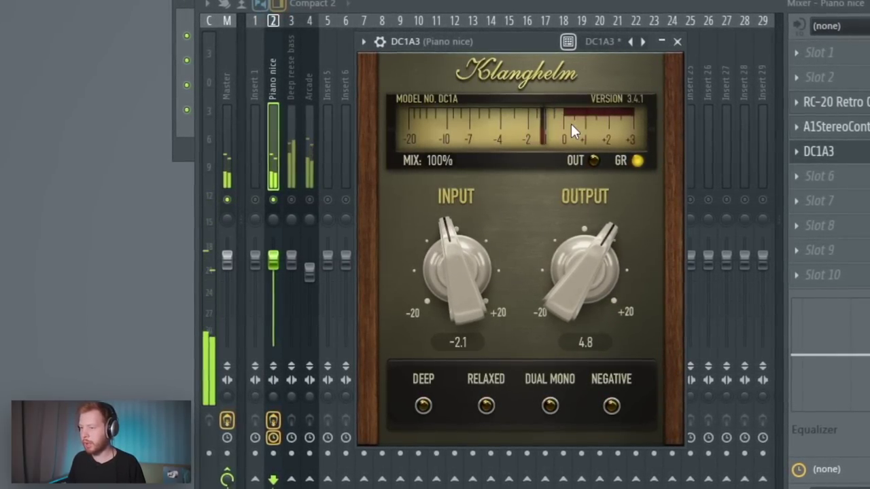
{"action": "left_click_drag", "start_coordinate": [447, 267], "coordinate": [454, 269]}
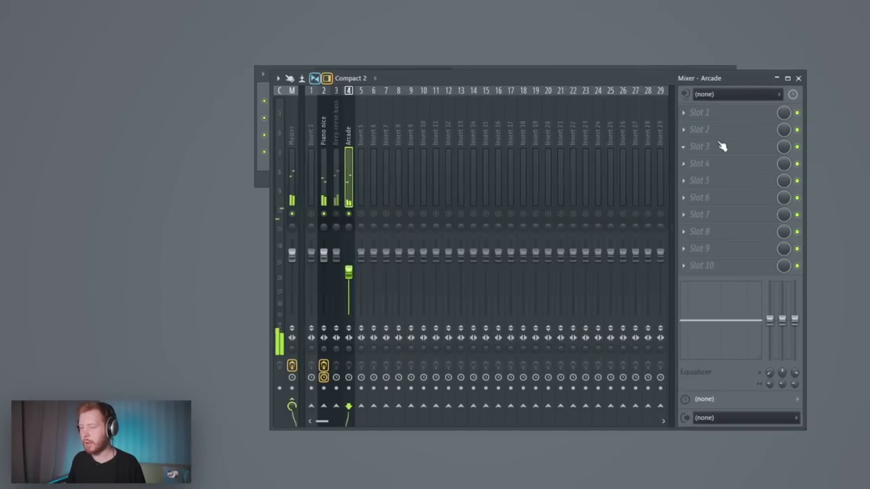
Step: Insert RC-20 Retro Color on slot 3 of the Arcade track and load the Vinyl 1 preset
{"action": "left_click", "coordinate": [722, 146]}
{"action": "mouse_move", "coordinate": [702, 160]}
{"action": "left_click", "coordinate": [321, 488]}
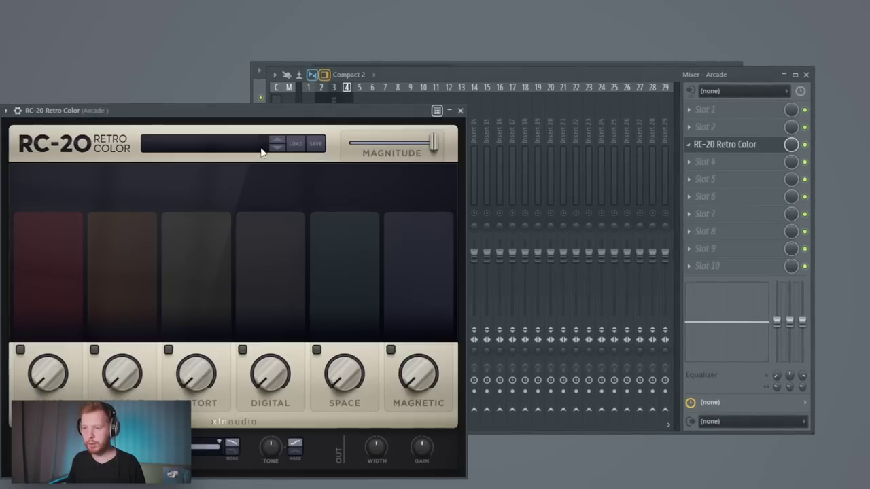
{"action": "left_click_drag", "start_coordinate": [231, 110], "coordinate": [415, 71]}
Step: In the Arcade track's RC-20, turn off Noise, lower the EQ cut's upper limit, and turn on Space
{"action": "left_click", "coordinate": [202, 311]}
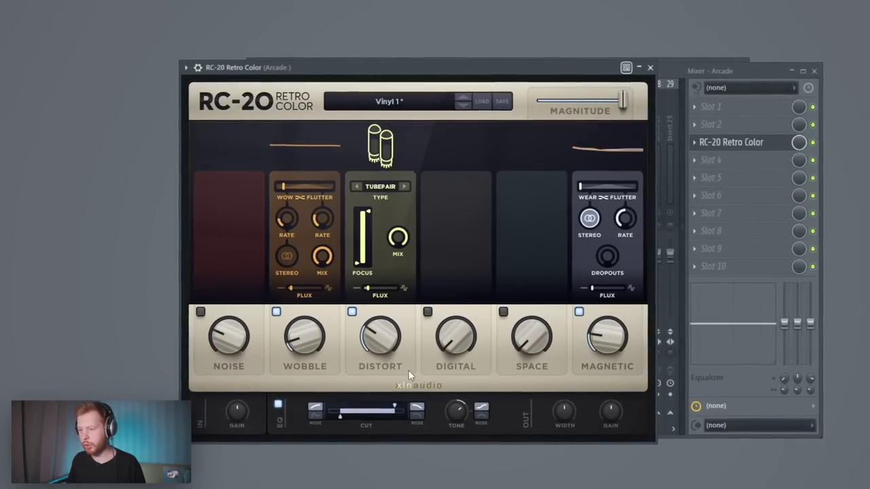
{"action": "left_click_drag", "start_coordinate": [398, 415], "coordinate": [388, 416]}
{"action": "left_click", "coordinate": [505, 314]}
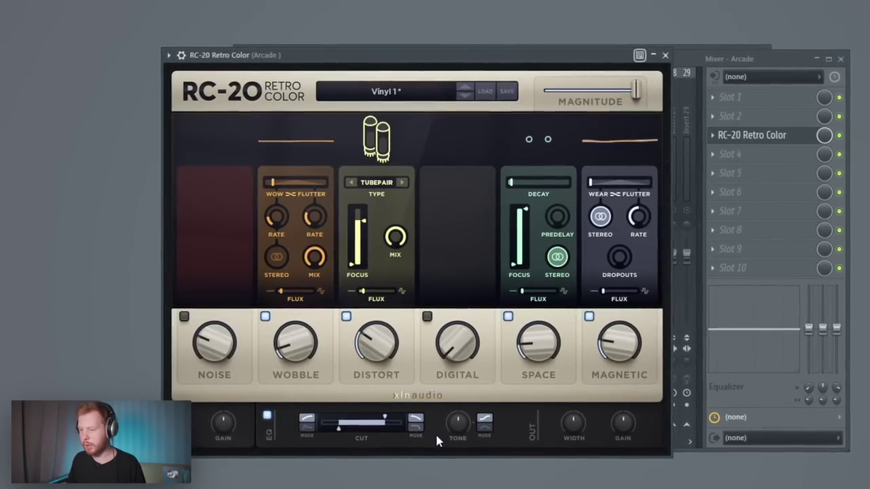
Step: Place the Arcade track beside Piano nice in the mixer, select both tracks and route them to mixer track 5
{"action": "left_click", "coordinate": [685, 68]}
{"action": "left_click", "coordinate": [337, 113]}
{"action": "left_click", "coordinate": [312, 117]}
{"action": "left_click", "coordinate": [320, 118], "text": "ctrl+shift"}
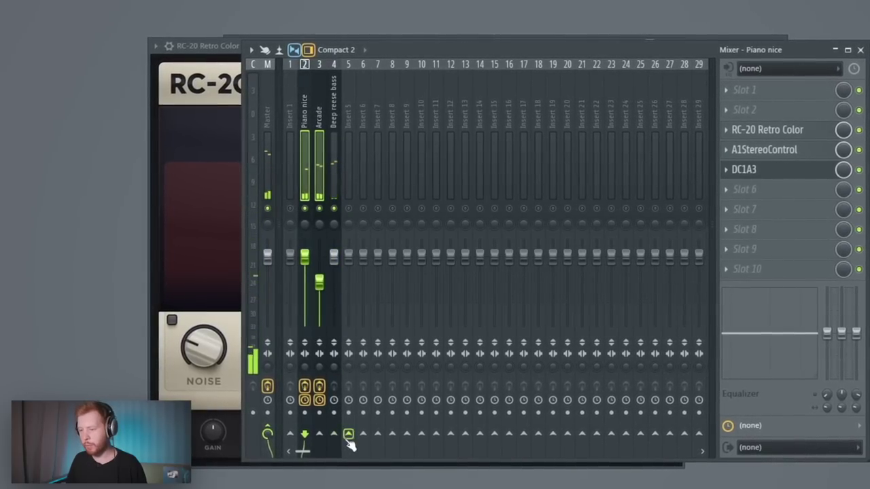
{"action": "right_click", "coordinate": [350, 433]}
{"action": "left_click", "coordinate": [379, 458]}
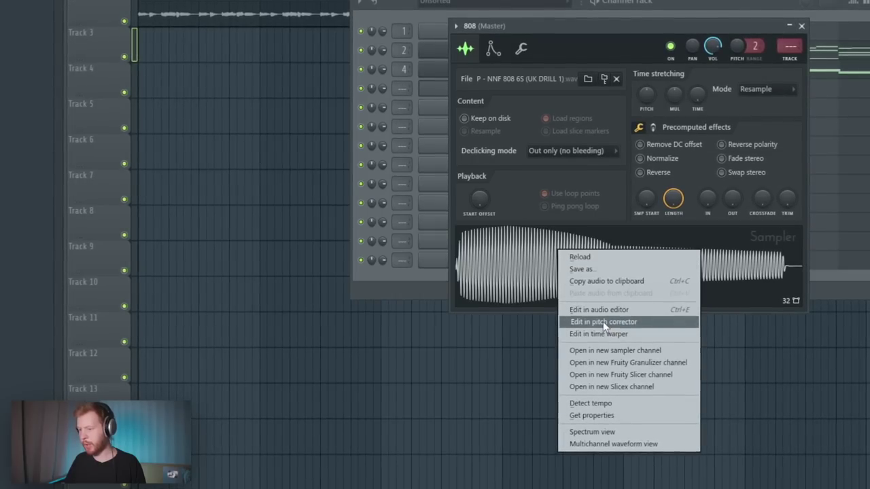
Step: Check the 808 sample's pitch in the pitch corrector, close it, and open the 808 channel's miscellaneous settings
{"action": "left_click", "coordinate": [601, 321]}
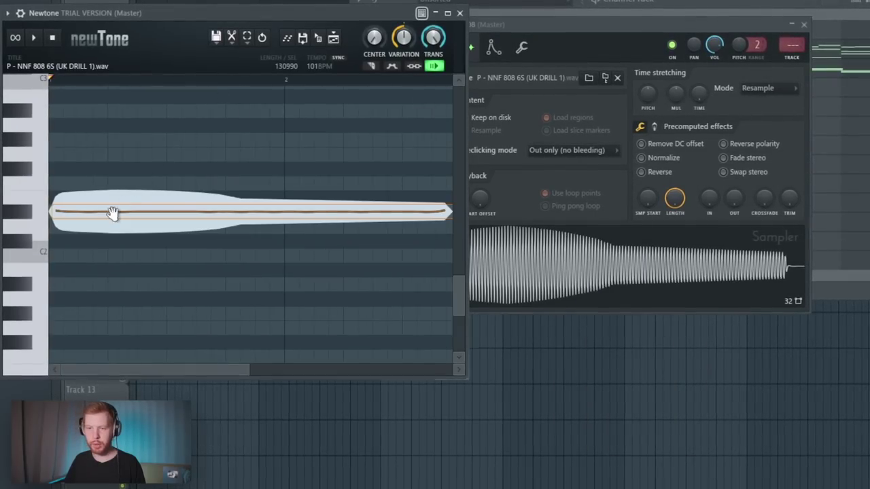
{"action": "left_click", "coordinate": [459, 11]}
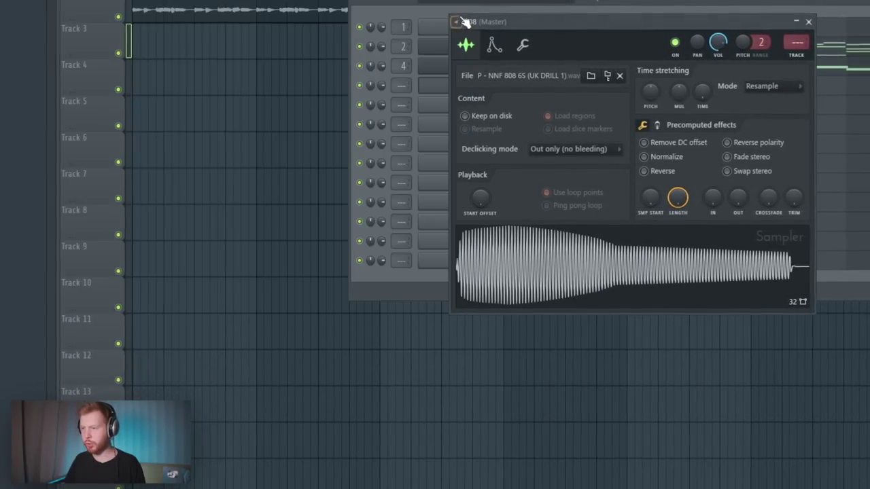
{"action": "left_click", "coordinate": [523, 43]}
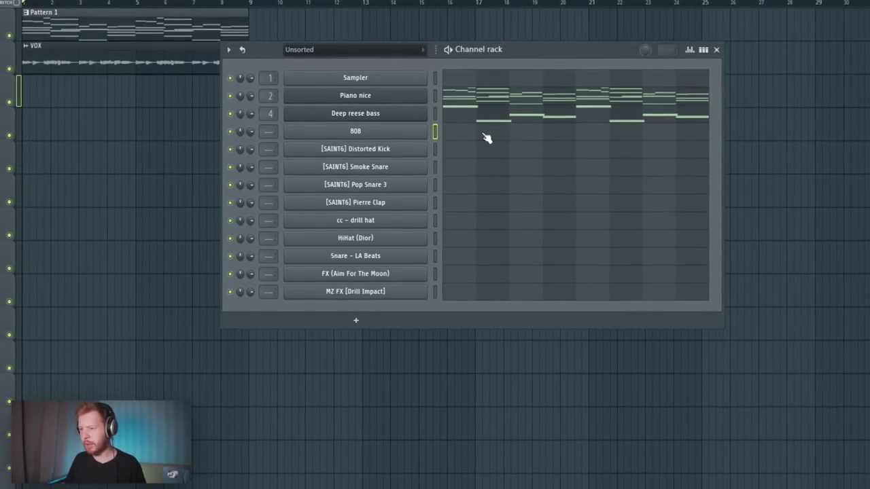
Step: Mute Deep reese bass and start the 808 line with A5 at bar 1, D5 mid-bar 2 and F5 at bar 3
{"action": "left_click", "coordinate": [486, 137]}
{"action": "key", "text": "F6"}
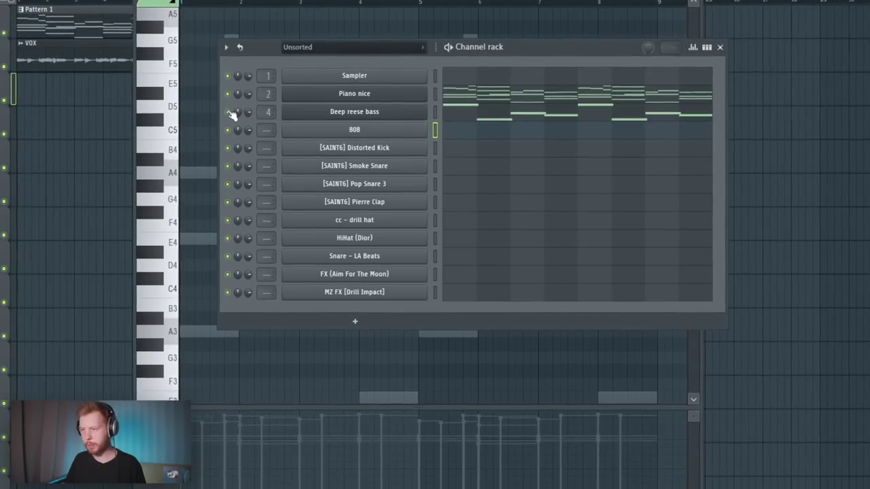
{"action": "left_click", "coordinate": [472, 131]}
{"action": "left_click", "coordinate": [271, 116]}
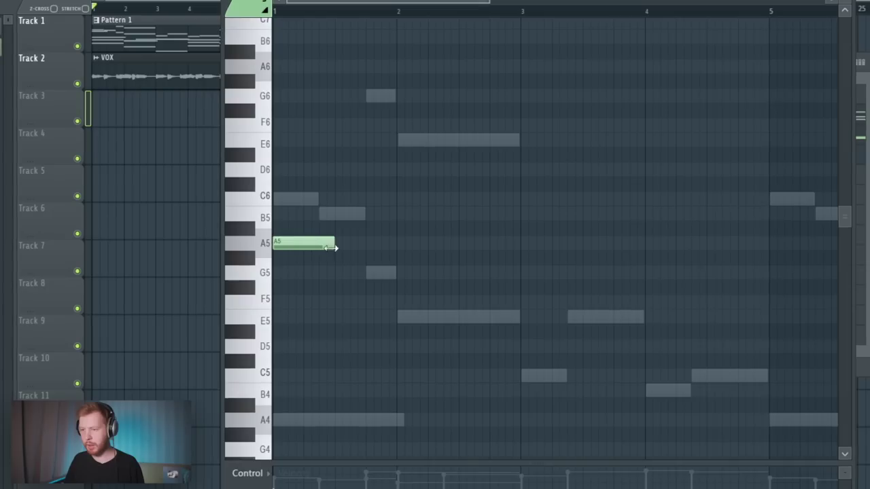
{"action": "key", "text": "space"}
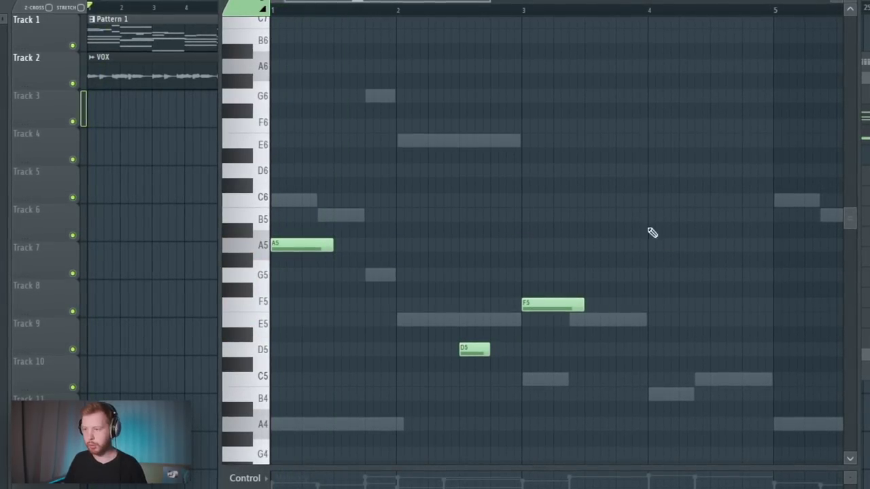
Step: Add an E5 808 note just before bar 4, shorten it, and place two short E6 notes in bar 4
{"action": "left_click", "coordinate": [522, 9]}
{"action": "key", "text": "space"}
{"action": "key", "text": "space"}
{"action": "scroll", "coordinate": [774, 374], "scroll_direction": "up", "scroll_amount": 3}
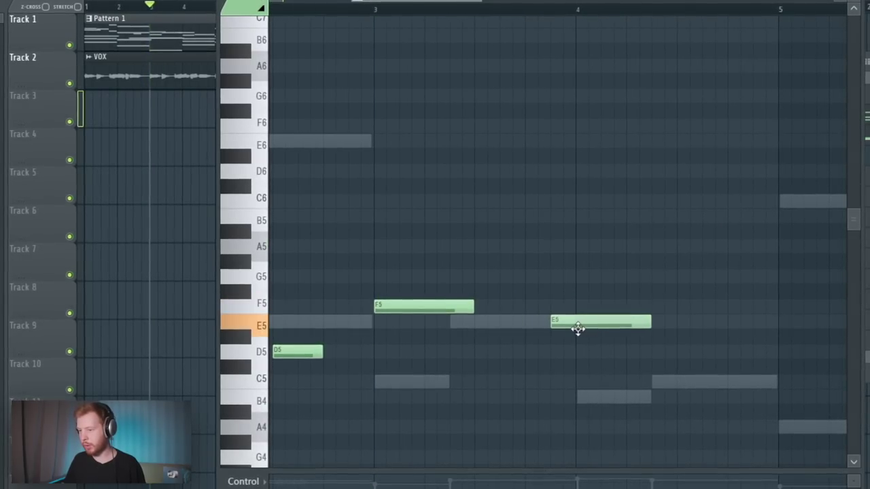
{"action": "key", "text": "space"}
{"action": "left_click_drag", "start_coordinate": [647, 329], "coordinate": [604, 329]}
{"action": "key", "text": "space"}
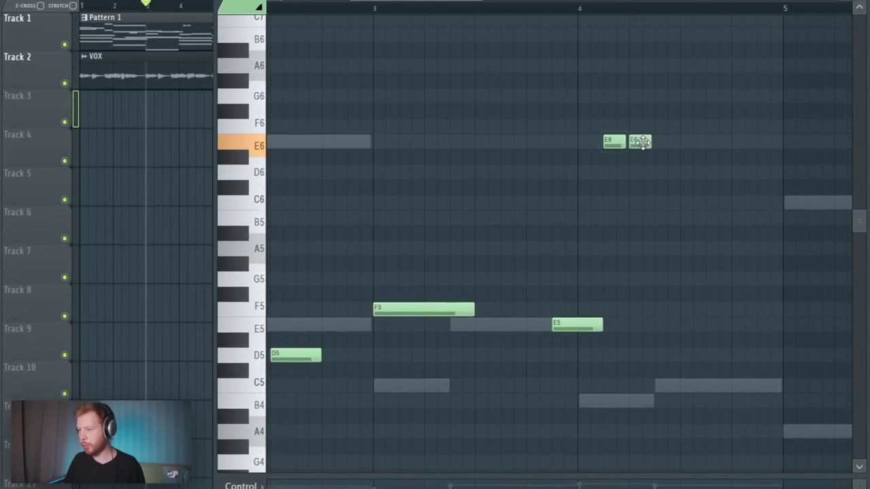
Step: Audition the E5 and E6 notes, add two E5 notes in the second half of bar 4, and lengthen the second
{"action": "left_click", "coordinate": [547, 9]}
{"action": "key", "text": "space"}
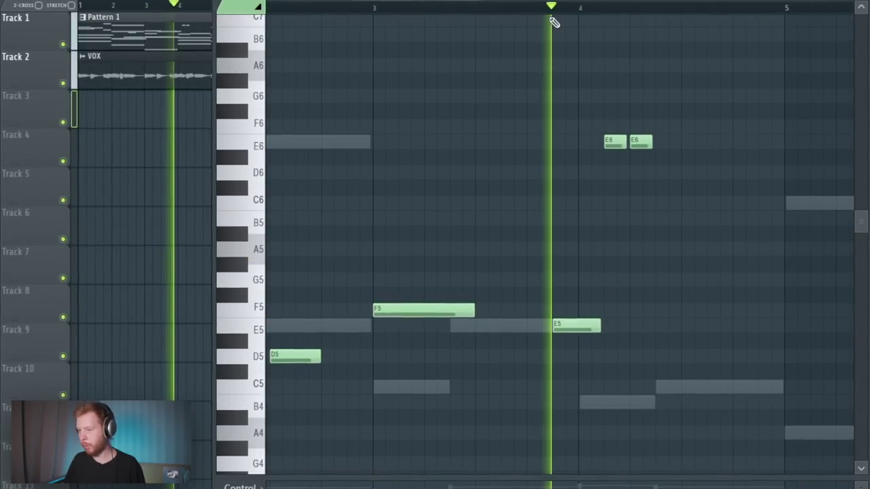
{"action": "key", "text": "space"}
{"action": "key", "text": "space"}
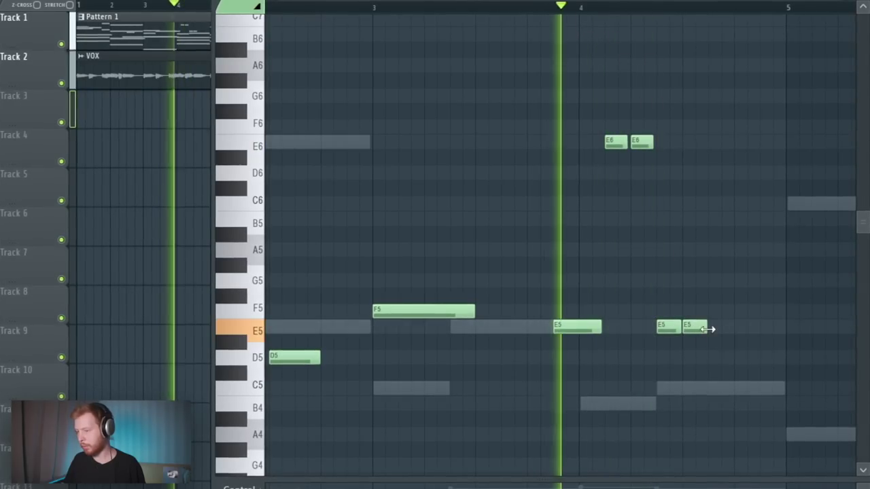
{"action": "left_click_drag", "start_coordinate": [710, 330], "coordinate": [757, 340]}
{"action": "key", "text": "space"}
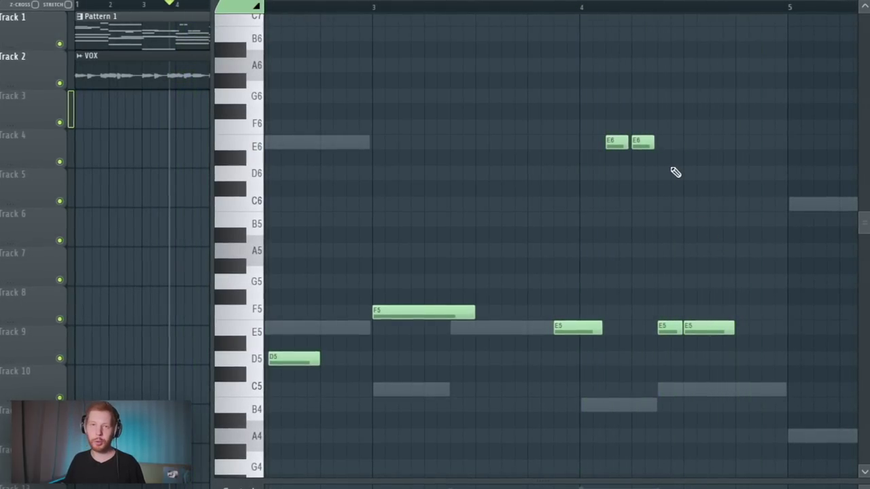
Step: Continue the 808 line with A5 at bar 5, D6-F6-E6-D6 in bar 6, F5 at bar 7 and E5 just before bar 8
{"action": "scroll", "coordinate": [604, 221], "scroll_direction": "down", "scroll_amount": 2}
{"action": "left_click_drag", "start_coordinate": [697, 375], "coordinate": [617, 278]}
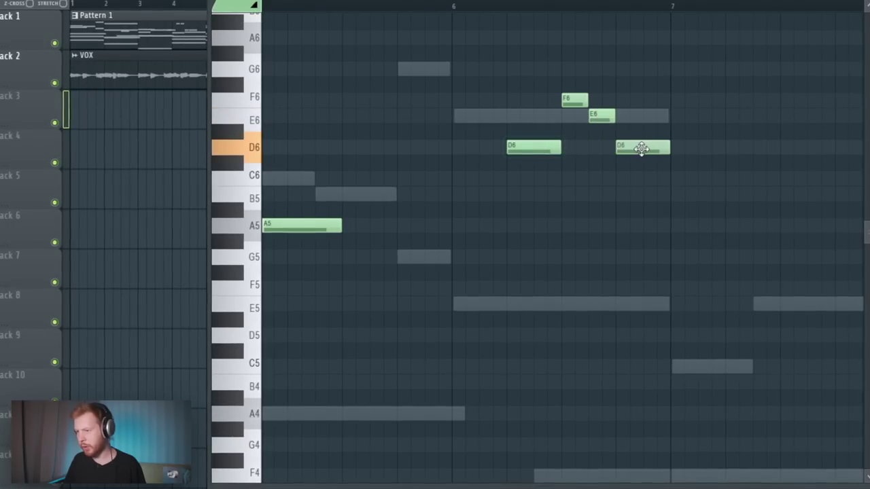
{"action": "left_click", "coordinate": [454, 11]}
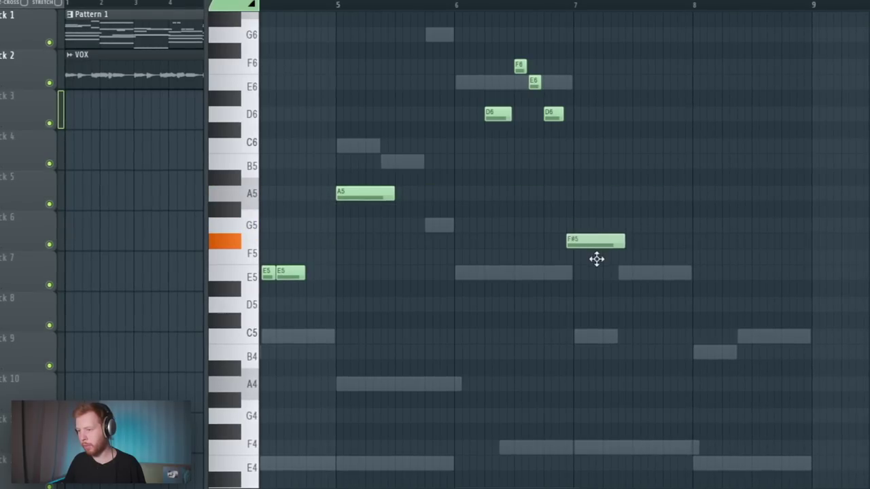
{"action": "key", "text": "space"}
{"action": "left_click", "coordinate": [670, 275]}
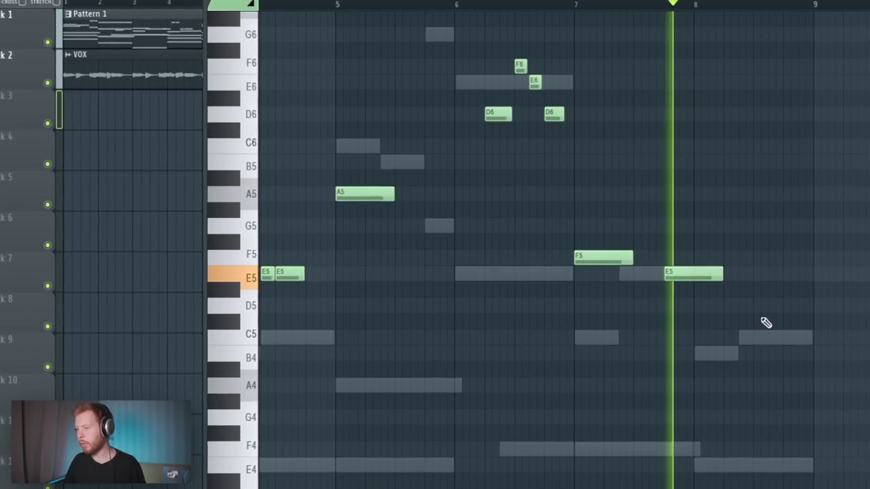
{"action": "key", "text": "space"}
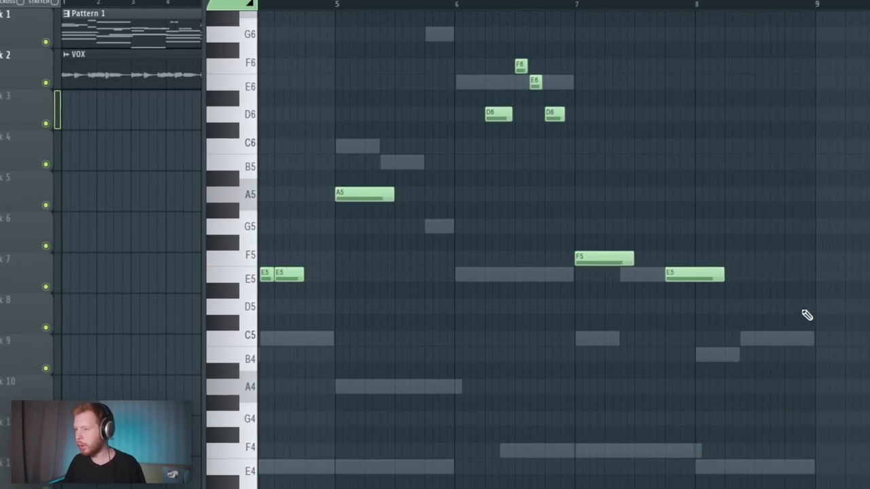
Step: Finish bar 8 of the 808 line with a descending run of short E6, C6, B5 and G5 notes and play it back
{"action": "scroll", "coordinate": [807, 316], "scroll_direction": "up", "scroll_amount": 2}
{"action": "left_click_drag", "start_coordinate": [767, 268], "coordinate": [675, 245]}
{"action": "left_click", "coordinate": [631, 115]}
{"action": "left_click_drag", "start_coordinate": [646, 116], "coordinate": [650, 37]}
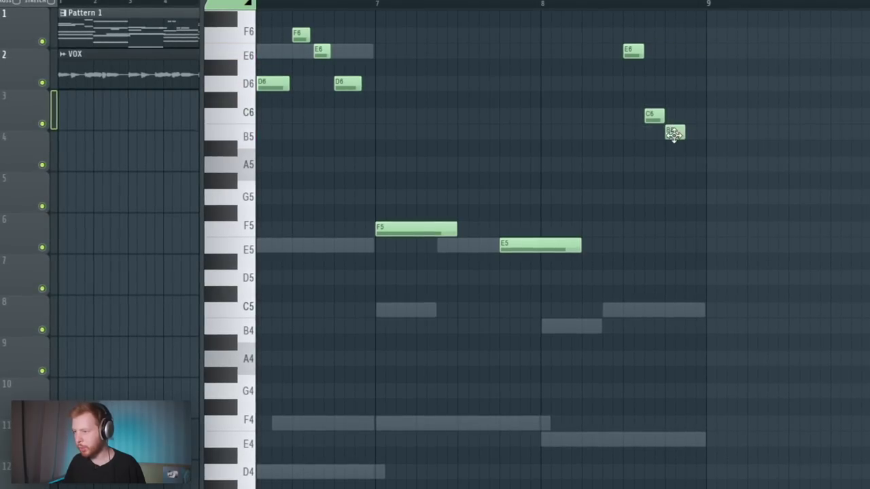
{"action": "left_click_drag", "start_coordinate": [738, 283], "coordinate": [670, 96]}
{"action": "left_click_drag", "start_coordinate": [766, 254], "coordinate": [622, 43]}
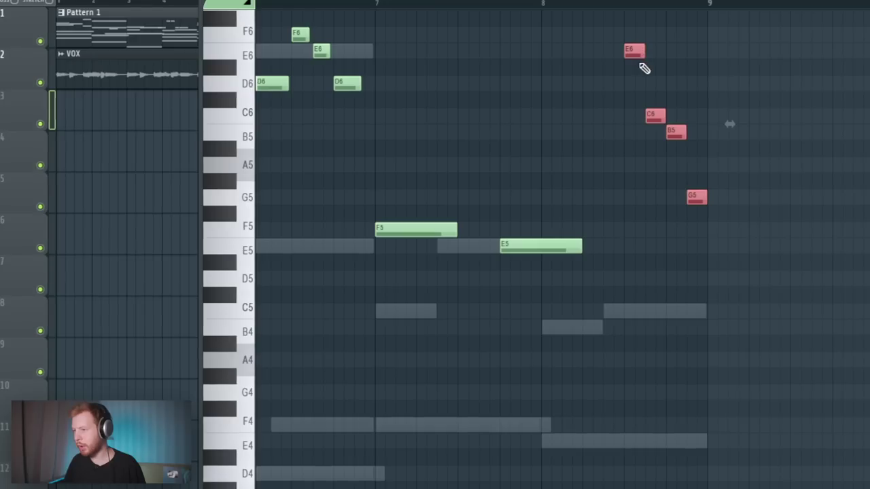
{"action": "key", "text": "space"}
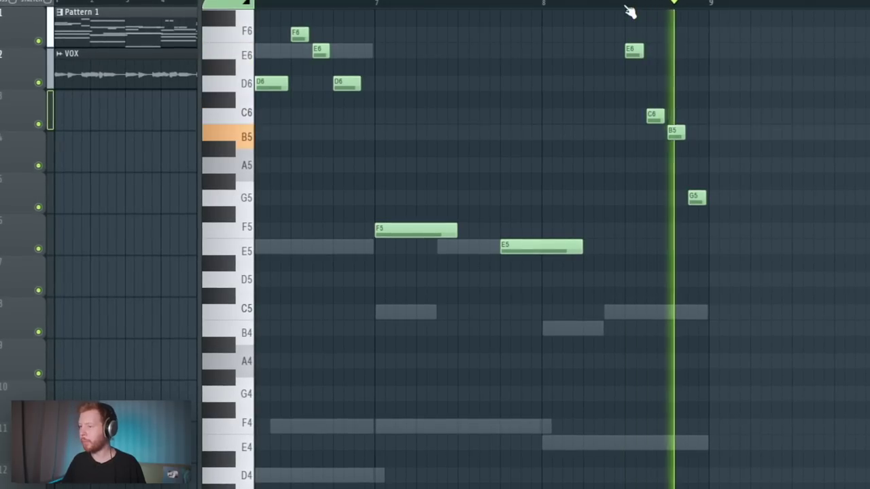
Step: Place C5 Distorted Kick hits at bar 1, mid-bar 2, bar 3, just before bar 4 and mid-bar 4
{"action": "scroll", "coordinate": [592, 81], "scroll_direction": "down", "scroll_amount": 3}
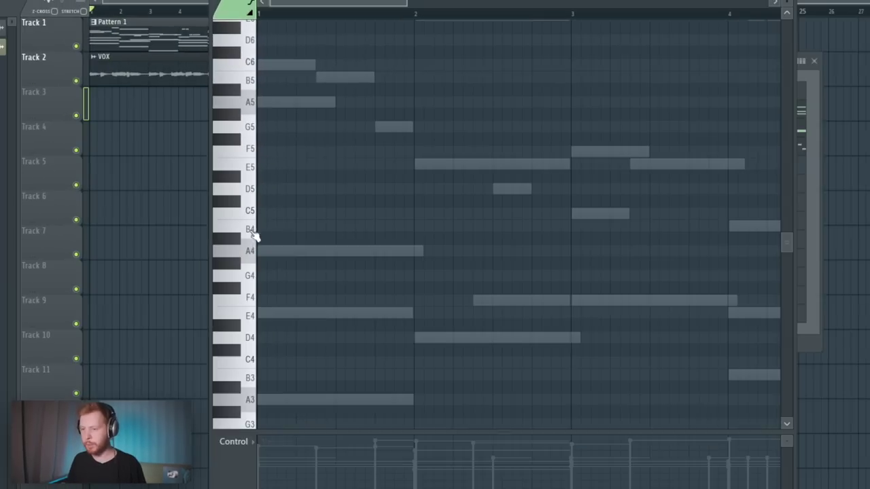
{"action": "left_click", "coordinate": [497, 216]}
{"action": "left_click_drag", "start_coordinate": [573, 170], "coordinate": [268, 256]}
{"action": "left_click_drag", "start_coordinate": [267, 214], "coordinate": [581, 218]}
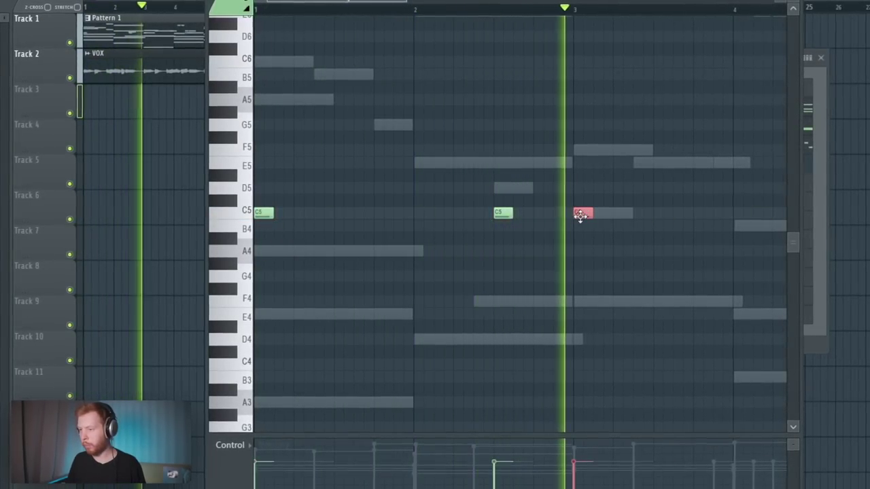
{"action": "left_click_drag", "start_coordinate": [607, 268], "coordinate": [487, 264]}
{"action": "left_click", "coordinate": [592, 219]}
{"action": "left_click", "coordinate": [594, 214]}
{"action": "left_click_drag", "start_coordinate": [629, 249], "coordinate": [469, 235]}
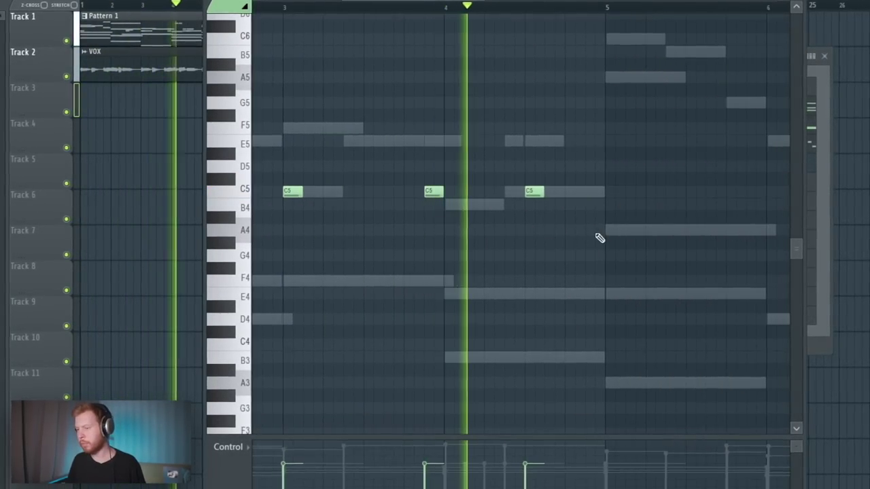
Step: Duplicate the four-bar Distorted Kick pattern into bars 5 to 8
{"action": "left_click_drag", "start_coordinate": [708, 128], "coordinate": [311, 223]}
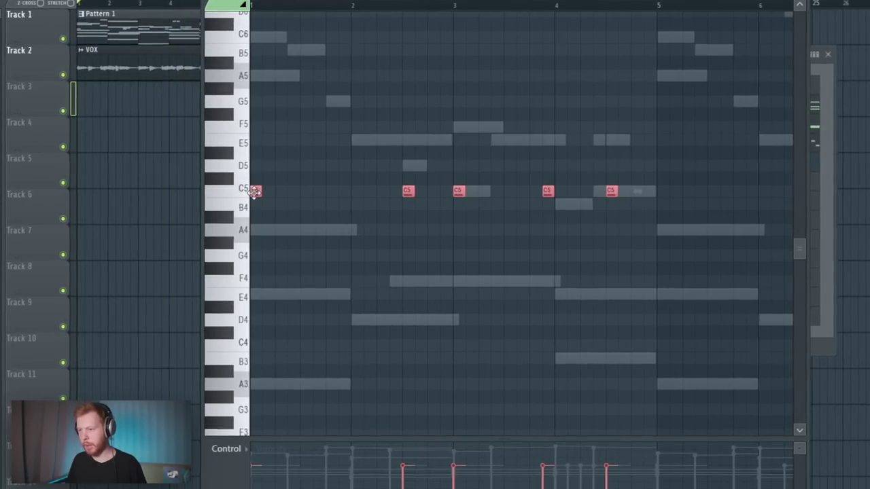
{"action": "left_click", "coordinate": [690, 190]}
{"action": "left_click_drag", "start_coordinate": [692, 256], "coordinate": [418, 265]}
{"action": "right_click", "coordinate": [418, 264]}
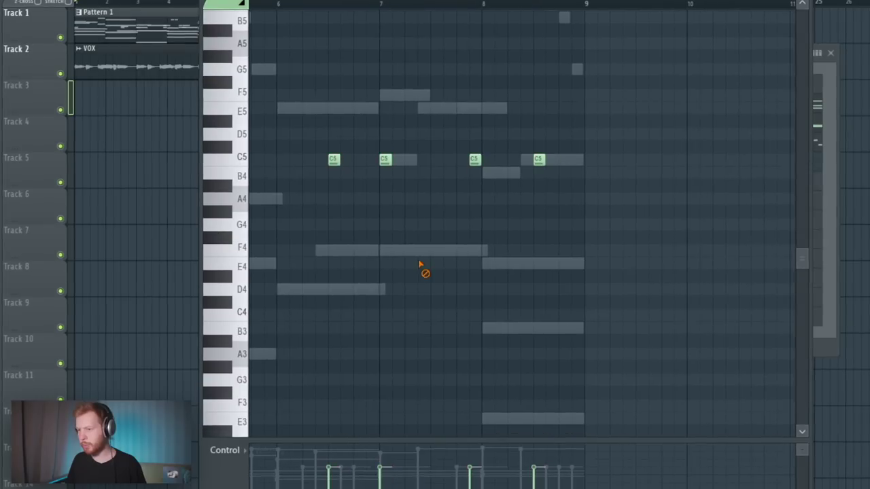
Step: Move the bar 8 kick slightly earlier, add another C5 kick shortly after it, and audition the ending
{"action": "left_click", "coordinate": [386, 9]}
{"action": "scroll", "coordinate": [439, 95], "scroll_direction": "up", "scroll_amount": 2}
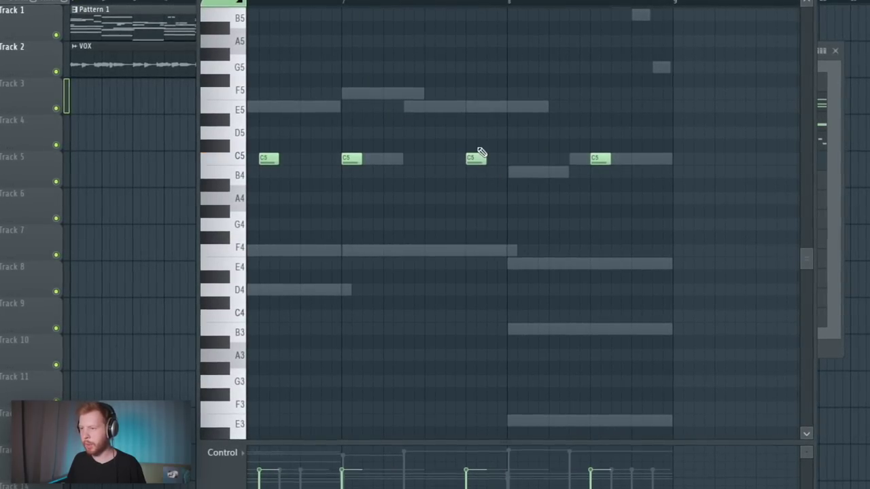
{"action": "left_click_drag", "start_coordinate": [605, 158], "coordinate": [535, 144]}
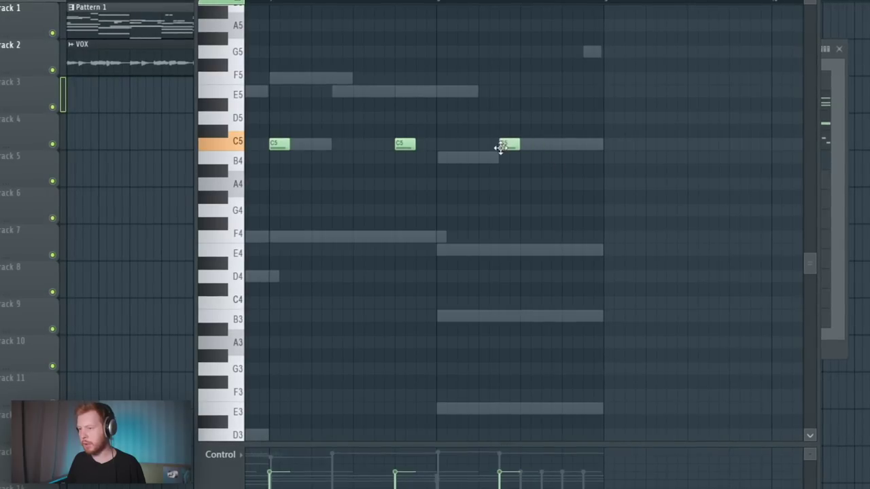
{"action": "key", "text": "space"}
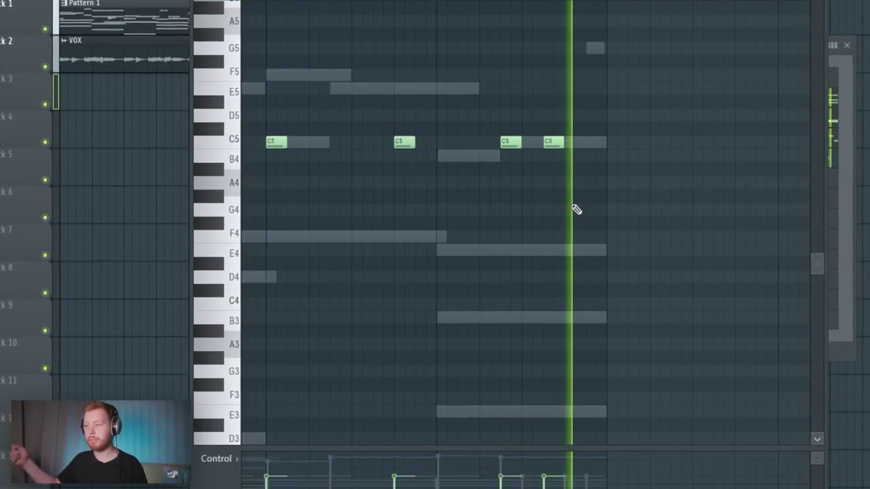
{"action": "key", "text": "space"}
Step: In Smoke Snare's precomputed effects, lower the EQ, add a slight clipped boost, normalize the sample and raise the fade-out
{"action": "key", "text": "F7"}
{"action": "left_click", "coordinate": [503, 177]}
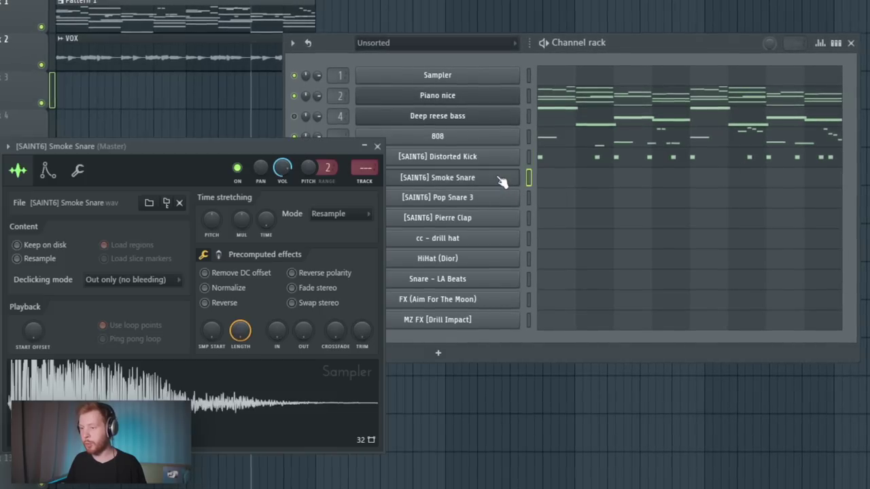
{"action": "left_click_drag", "start_coordinate": [278, 143], "coordinate": [514, 121]}
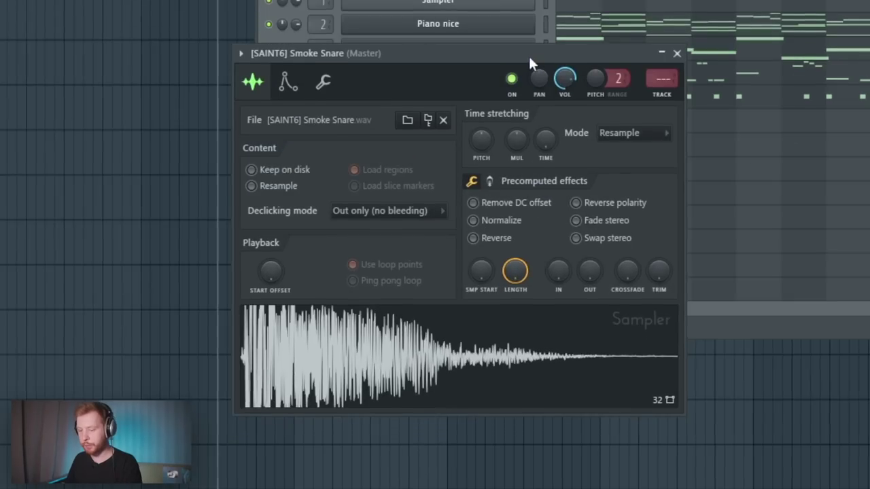
{"action": "left_click", "coordinate": [489, 181]}
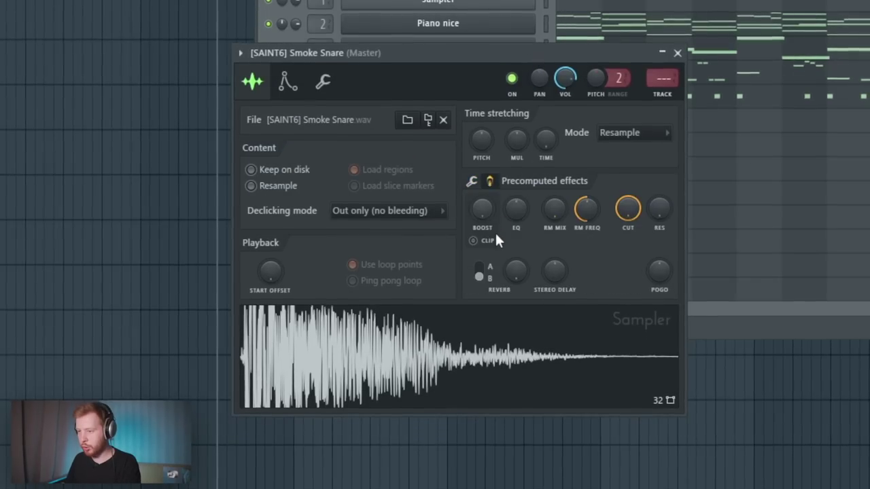
{"action": "left_click_drag", "start_coordinate": [516, 209], "coordinate": [516, 268]}
{"action": "left_click_drag", "start_coordinate": [487, 206], "coordinate": [486, 199]}
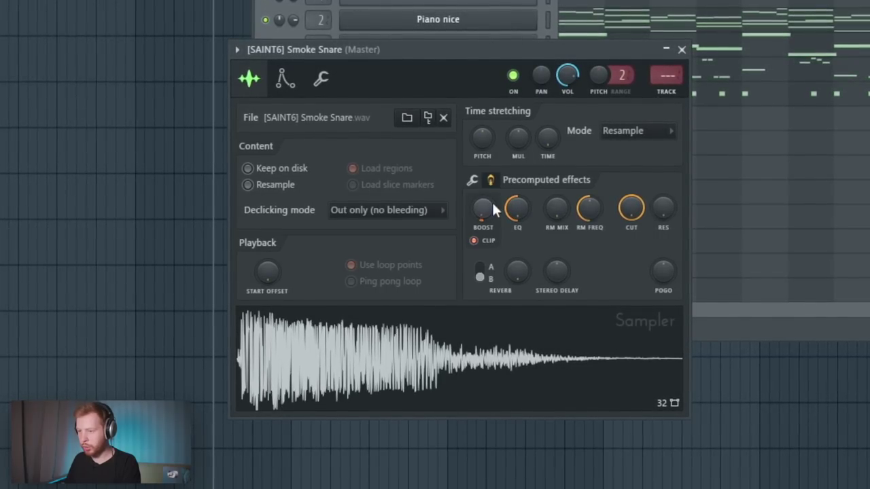
{"action": "left_click", "coordinate": [473, 180]}
{"action": "left_click_drag", "start_coordinate": [594, 272], "coordinate": [593, 292]}
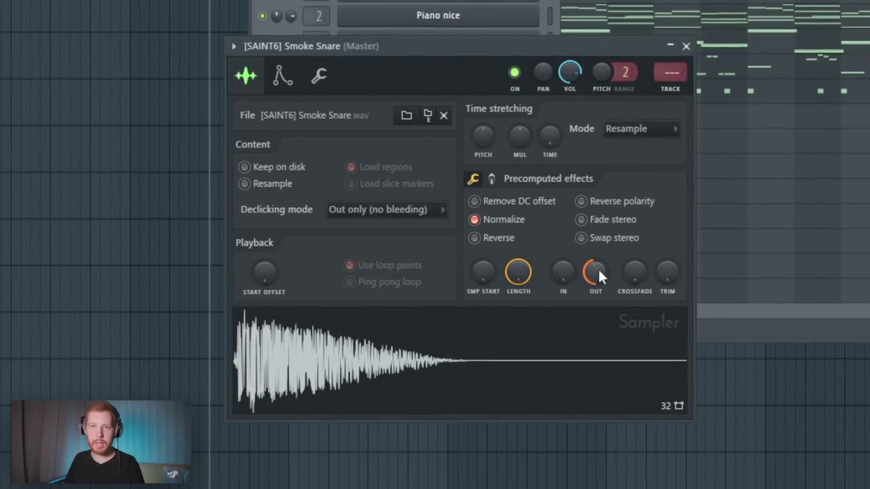
Step: Place C5 Smoke Snare hits midway through bars 1 and 3 and late in bars 2 and 4
{"action": "key", "text": "F6"}
{"action": "left_click", "coordinate": [576, 119]}
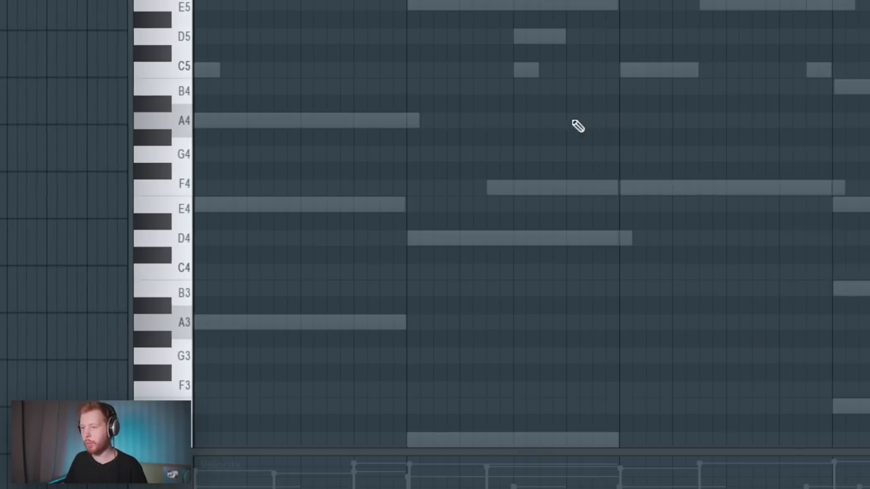
{"action": "scroll", "coordinate": [274, 197], "scroll_direction": "up", "scroll_amount": 2}
{"action": "scroll", "coordinate": [414, 228], "scroll_direction": "down", "scroll_amount": 3}
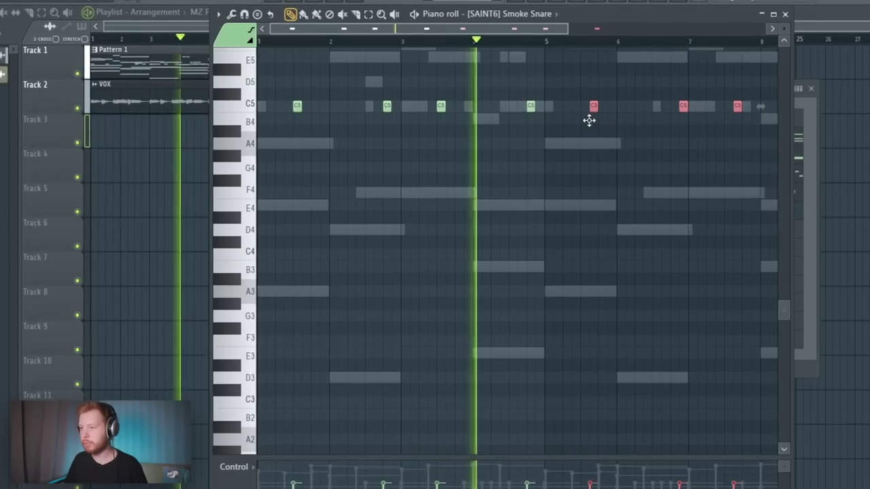
Step: Align the duplicated Smoke Snare hits across bars 5 to 8 and add an extra hit at the end of bar 7
{"action": "left_click_drag", "start_coordinate": [588, 119], "coordinate": [583, 120]}
{"action": "left_click_drag", "start_coordinate": [594, 181], "coordinate": [388, 216]}
{"action": "key", "text": "ctrl+d"}
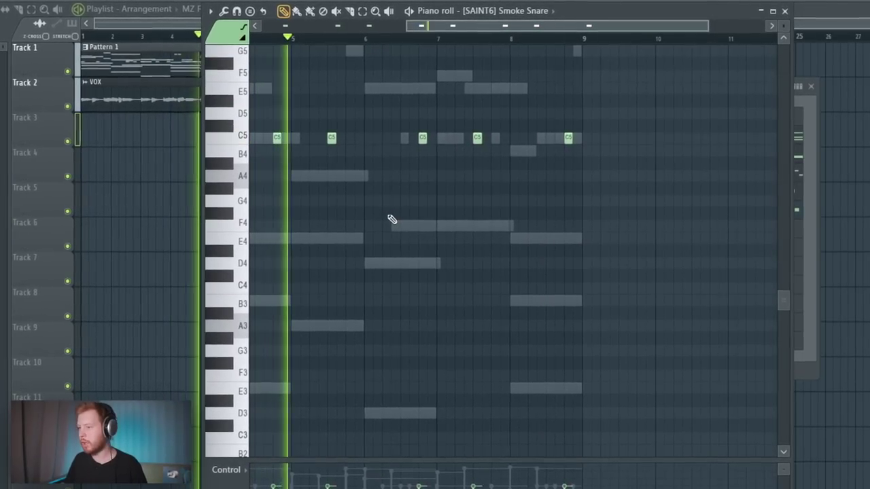
{"action": "scroll", "coordinate": [476, 218], "scroll_direction": "up", "scroll_amount": 3}
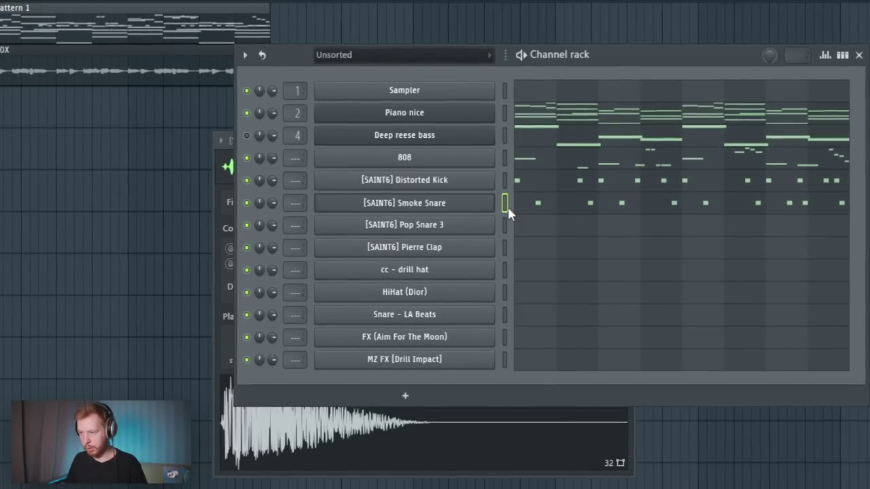
Step: Copy the Smoke Snare pattern onto Pop Snare 3 and shorten the Pop Snare 3 sample's length
{"action": "left_click", "coordinate": [505, 225]}
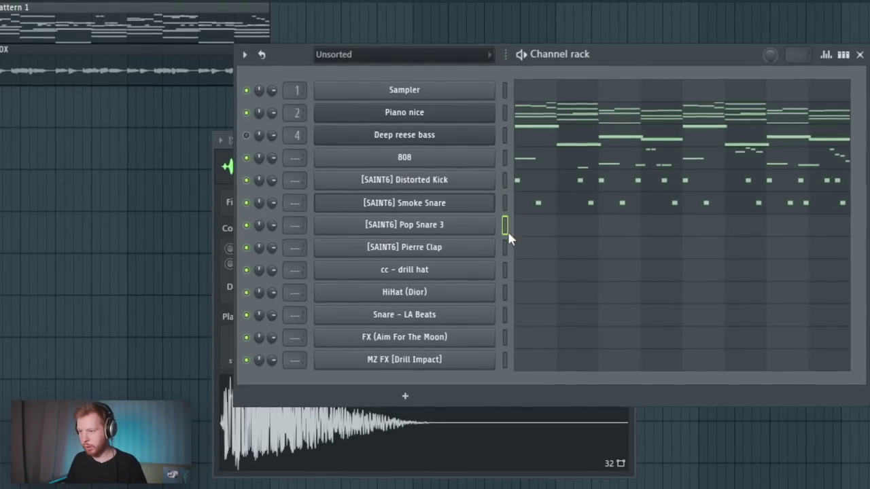
{"action": "left_click", "coordinate": [459, 227]}
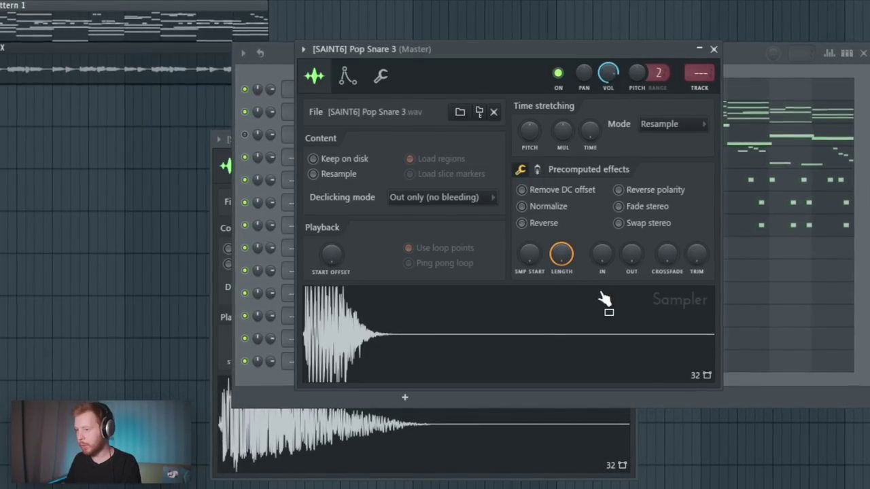
{"action": "left_click_drag", "start_coordinate": [561, 254], "coordinate": [557, 255]}
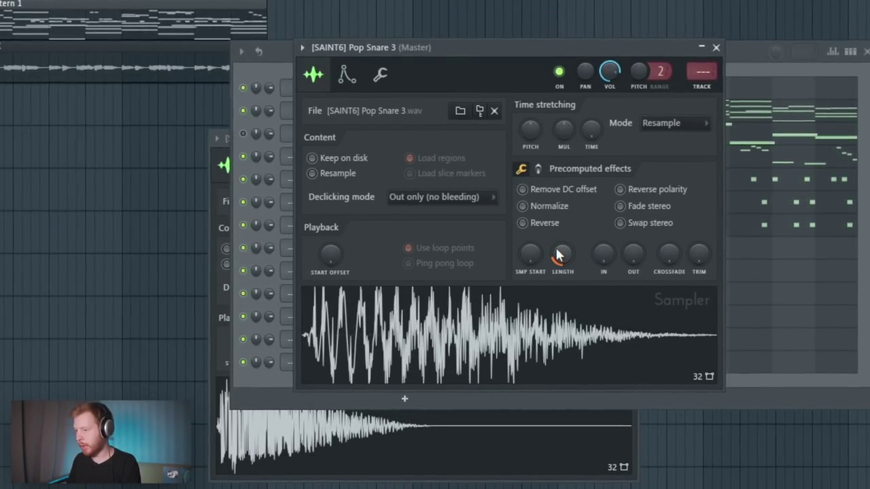
Step: In Pop Snare 3's precomputed effects, lower the EQ and add a slight boost, checking it in playback
{"action": "left_click", "coordinate": [538, 168]}
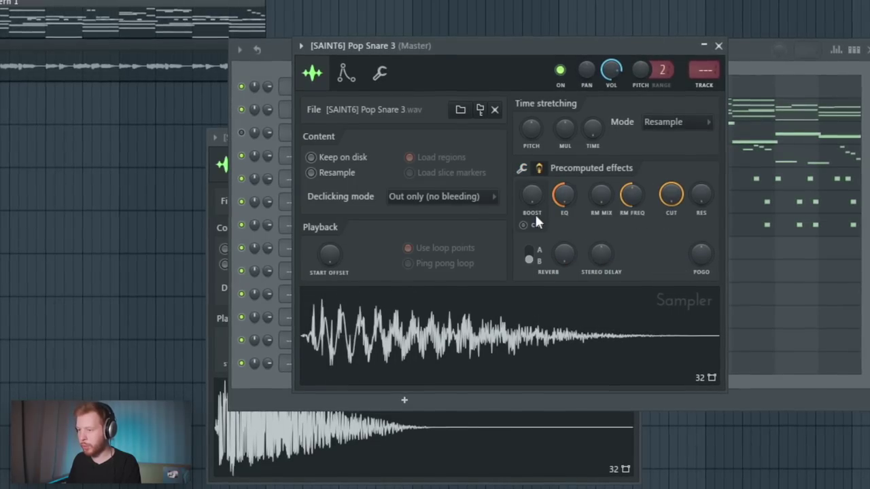
{"action": "left_click_drag", "start_coordinate": [535, 187], "coordinate": [535, 186]}
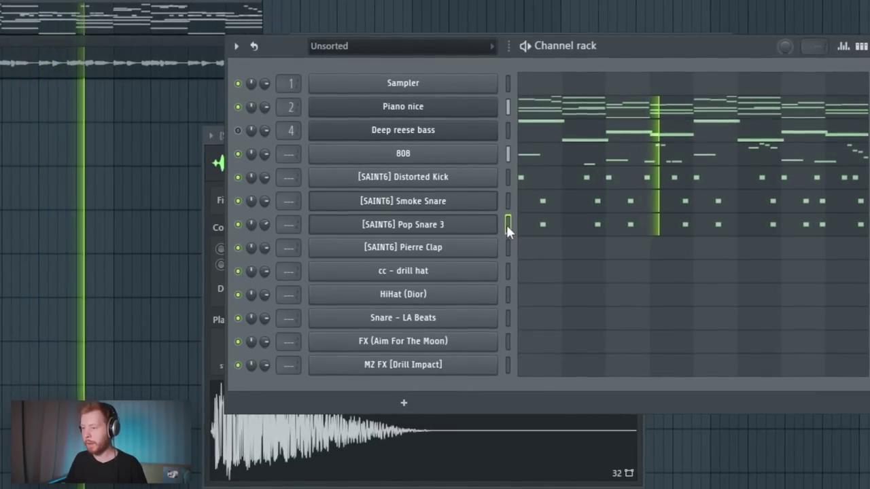
{"action": "key", "text": "space"}
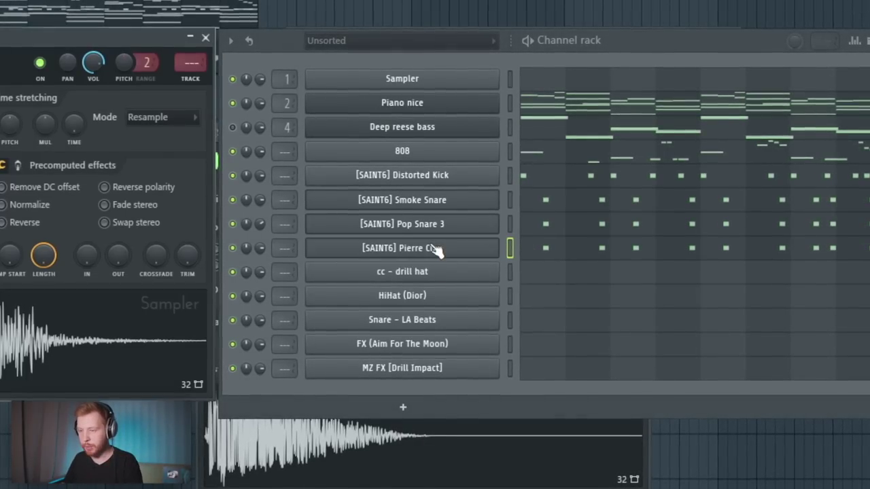
Step: On Pierre Clap, lower the EQ, add a slight clipped boost, normalize the sample and raise its fade-out
{"action": "left_click", "coordinate": [435, 250]}
{"action": "left_click", "coordinate": [505, 205]}
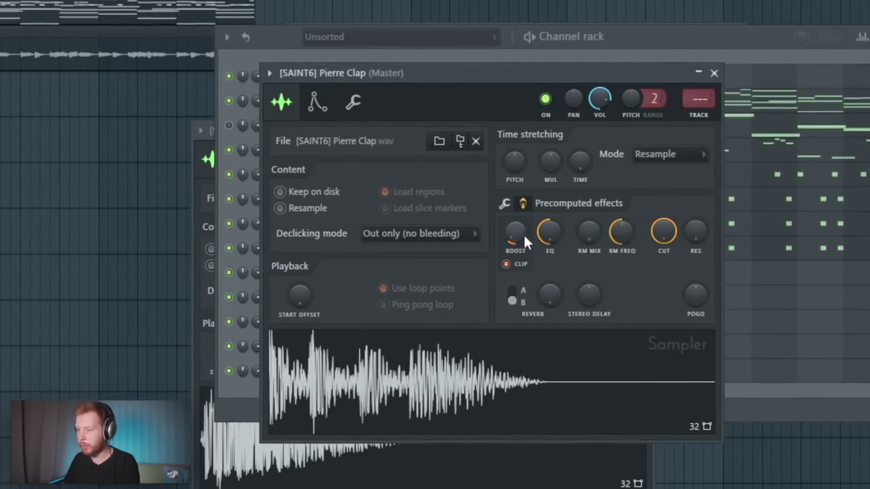
{"action": "left_click", "coordinate": [505, 204]}
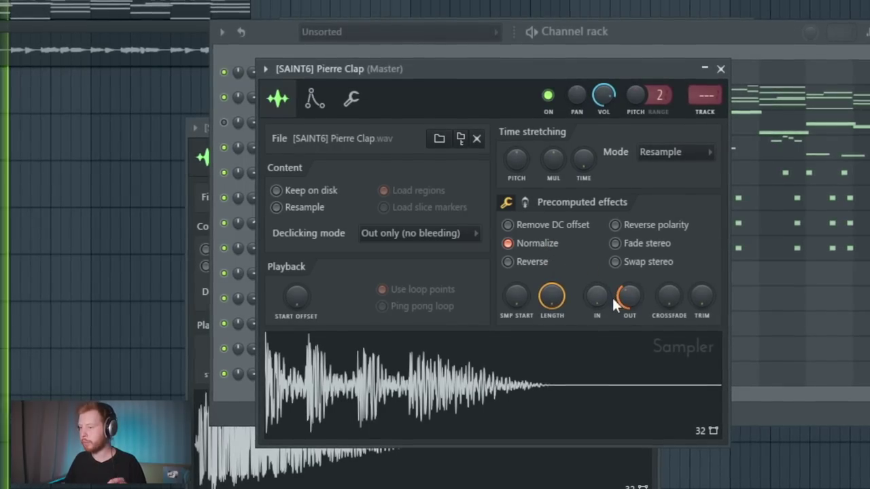
{"action": "left_click_drag", "start_coordinate": [627, 295], "coordinate": [627, 285]}
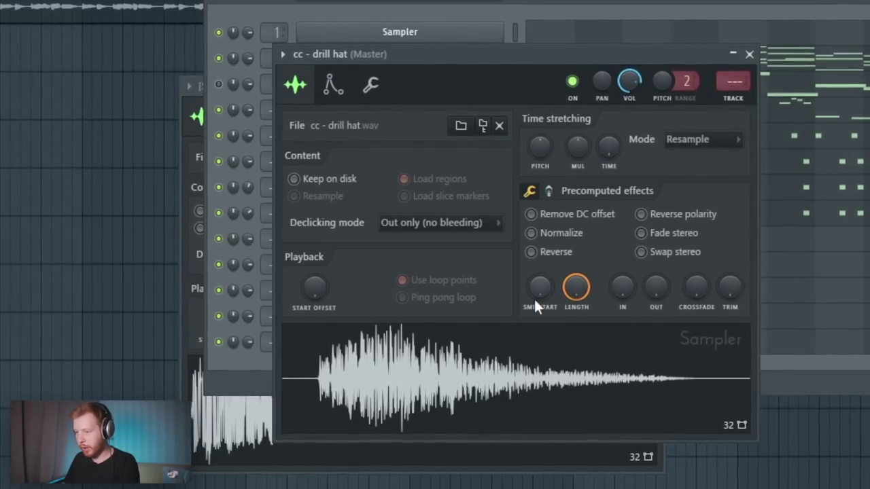
Step: Trim the silent start of the cc - drill hat sample and raise its fade-out
{"action": "left_click_drag", "start_coordinate": [536, 299], "coordinate": [535, 292]}
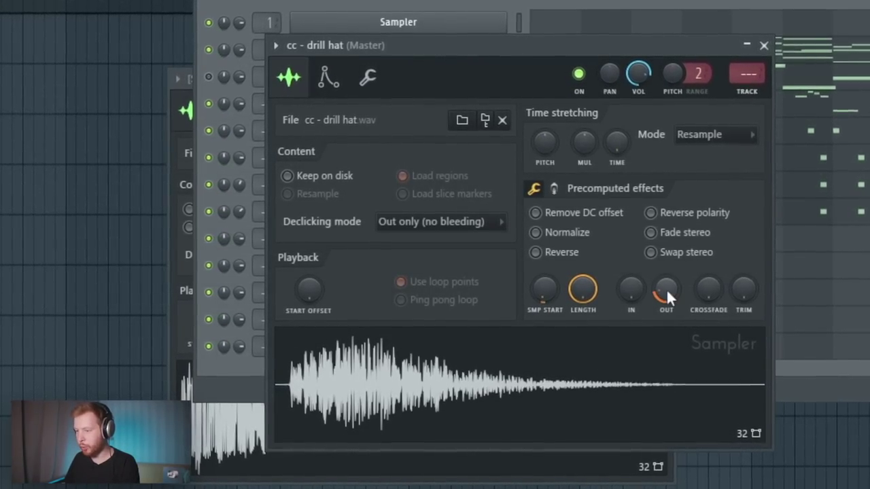
{"action": "left_click_drag", "start_coordinate": [670, 289], "coordinate": [671, 279]}
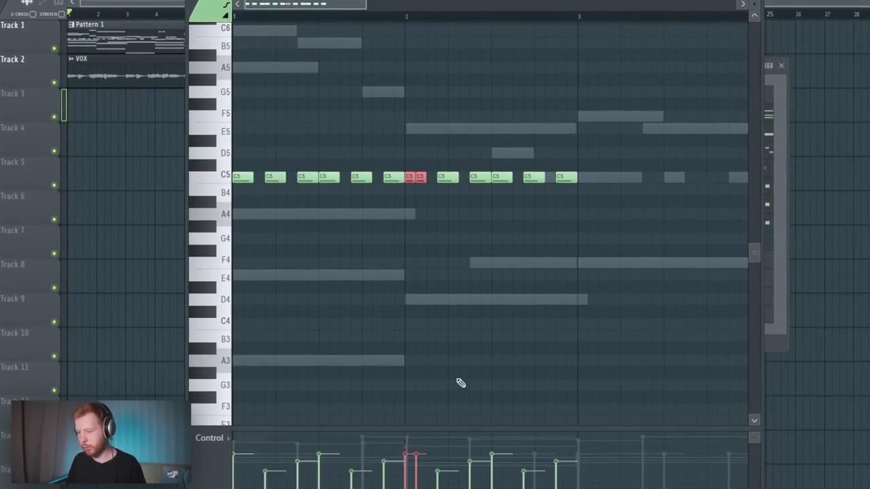
Step: Lower the velocity of the second of the two short drill hat hits at the start of bar 2
{"action": "left_click", "coordinate": [417, 485]}
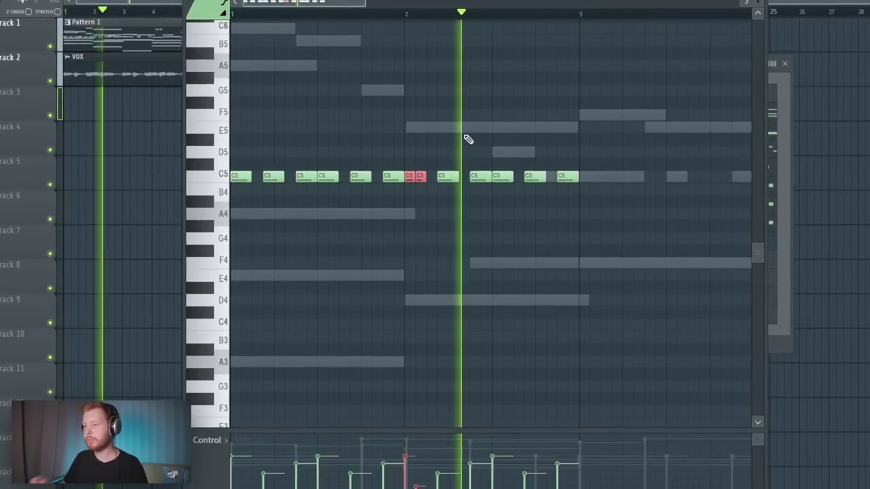
{"action": "key", "text": "space"}
Step: Add a D5 drill hat note directly above the second C5 hit of bar 1 and chop it into six short notes
{"action": "scroll", "coordinate": [425, 130], "scroll_direction": "up", "scroll_amount": 2, "text": "ctrl"}
{"action": "left_click", "coordinate": [280, 109]}
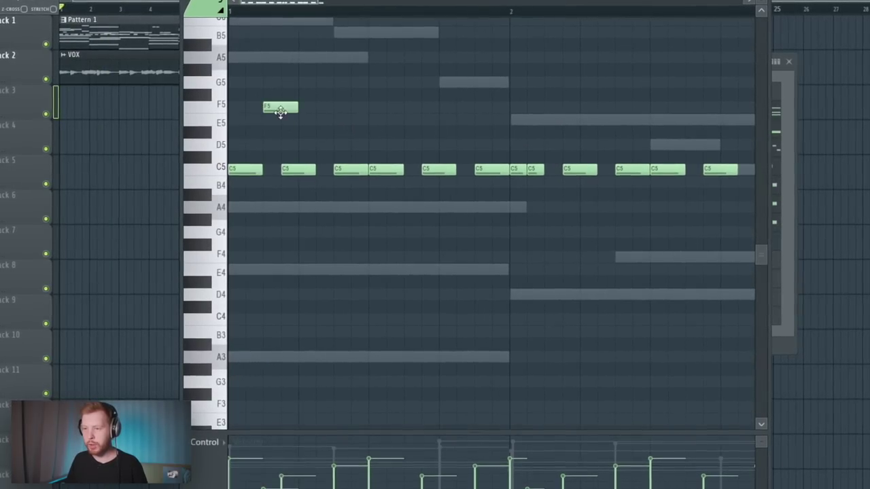
{"action": "left_click_drag", "start_coordinate": [309, 107], "coordinate": [297, 146]}
{"action": "scroll", "coordinate": [380, 222], "scroll_direction": "up", "scroll_amount": 2, "text": "ctrl"}
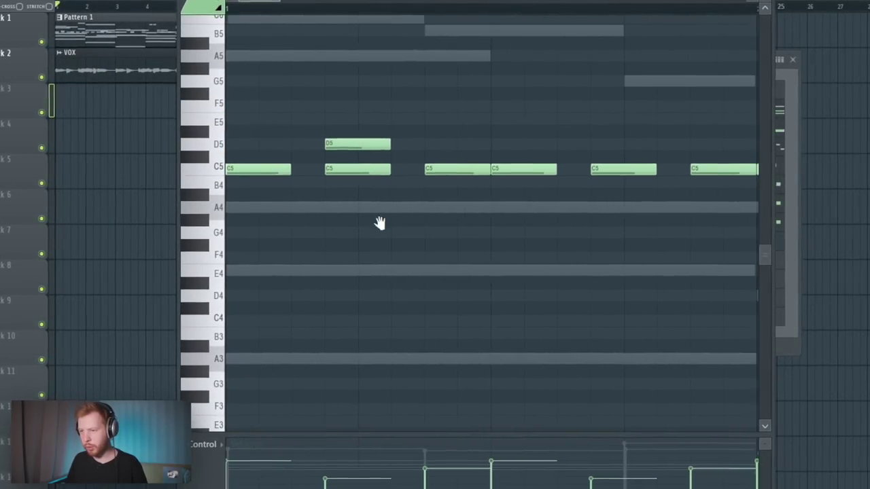
{"action": "left_click", "coordinate": [355, 1]}
{"action": "left_click", "coordinate": [372, 33]}
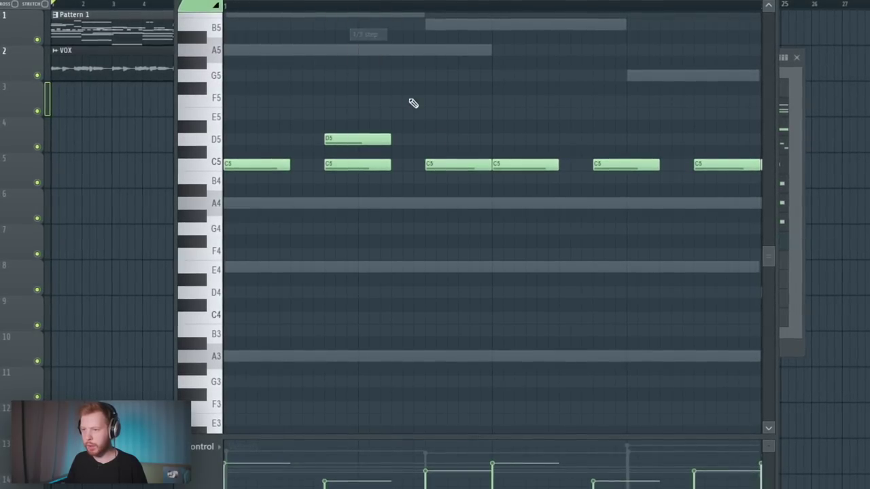
{"action": "left_click_drag", "start_coordinate": [408, 99], "coordinate": [341, 150], "text": "ctrl"}
{"action": "key", "text": "ctrl+u"}
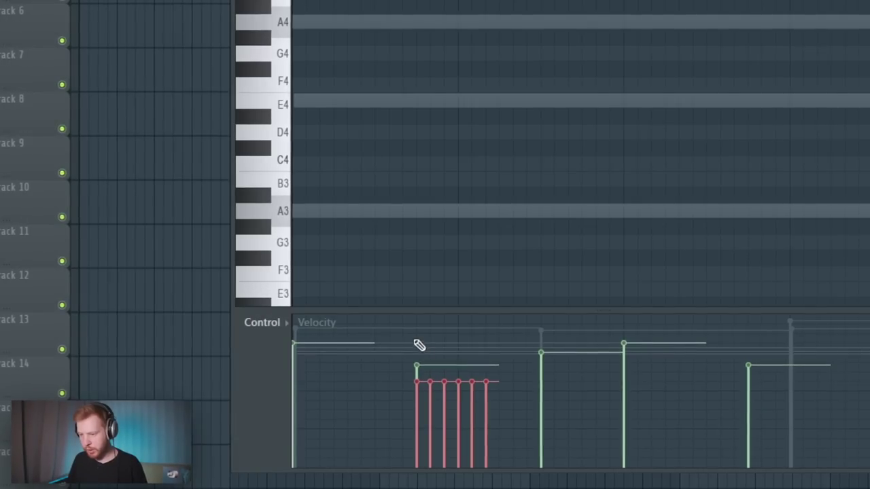
Step: Ramp the six D5 hats' velocity downward and sweep their panning from right to left across the roll
{"action": "mouse_move", "coordinate": [418, 340]}
{"action": "left_mouse_down"}
{"action": "mouse_move", "coordinate": [467, 363]}
{"action": "mouse_move", "coordinate": [507, 425]}
{"action": "mouse_move", "coordinate": [504, 441]}
{"action": "left_mouse_up"}
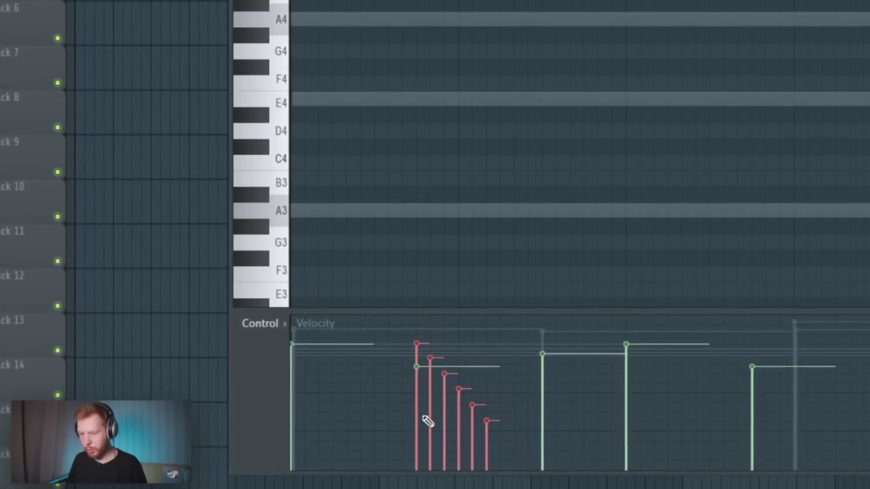
{"action": "left_click", "coordinate": [247, 353]}
{"action": "left_click", "coordinate": [283, 368]}
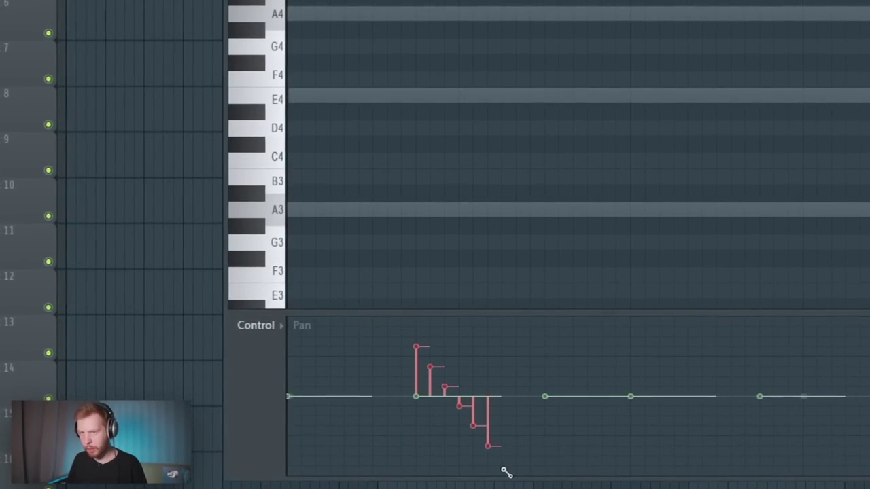
{"action": "key", "text": "space"}
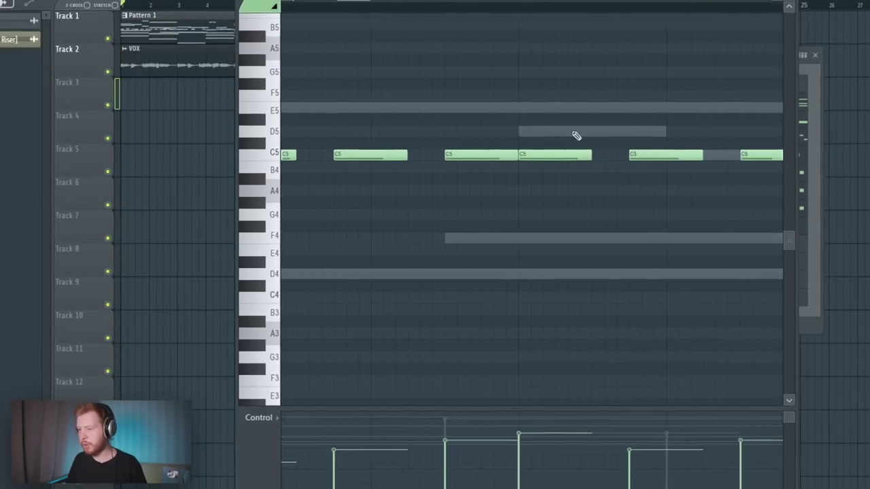
Step: Chop the C5 drill hat hit halfway through bar 2 into six short notes with descending velocity
{"action": "left_click", "coordinate": [576, 154]}
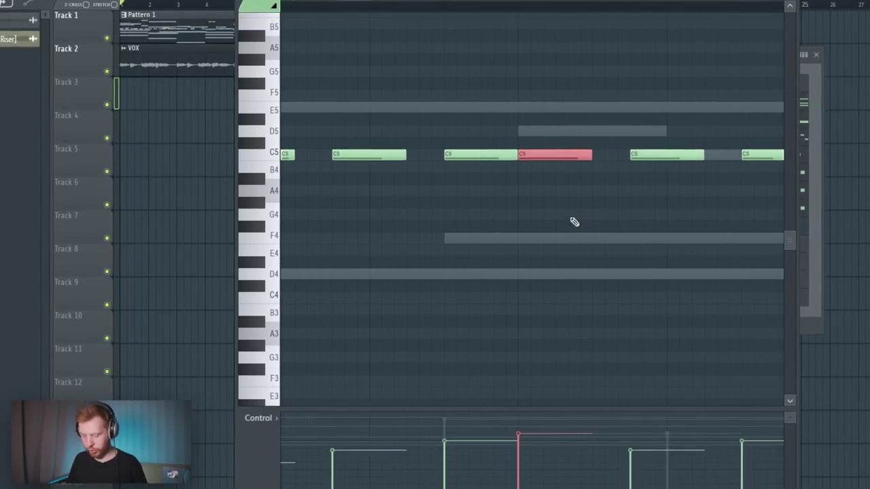
{"action": "key", "text": "alt+u"}
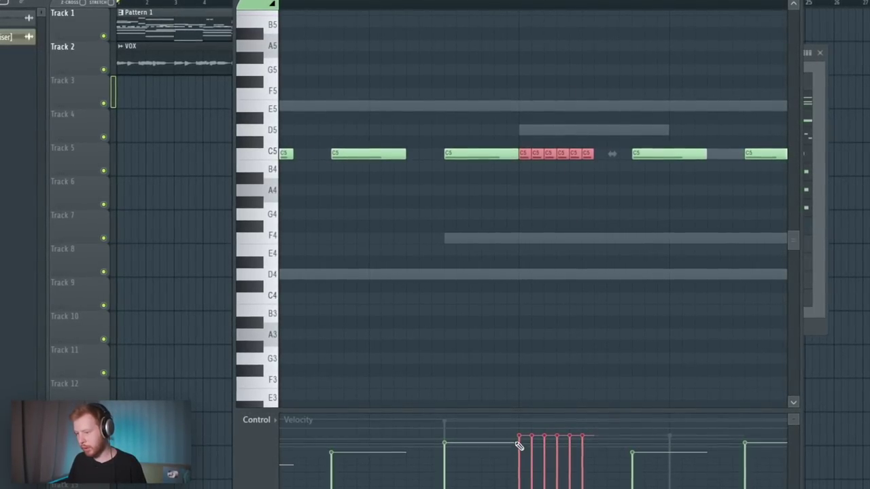
{"action": "left_click_drag", "start_coordinate": [519, 438], "coordinate": [577, 469]}
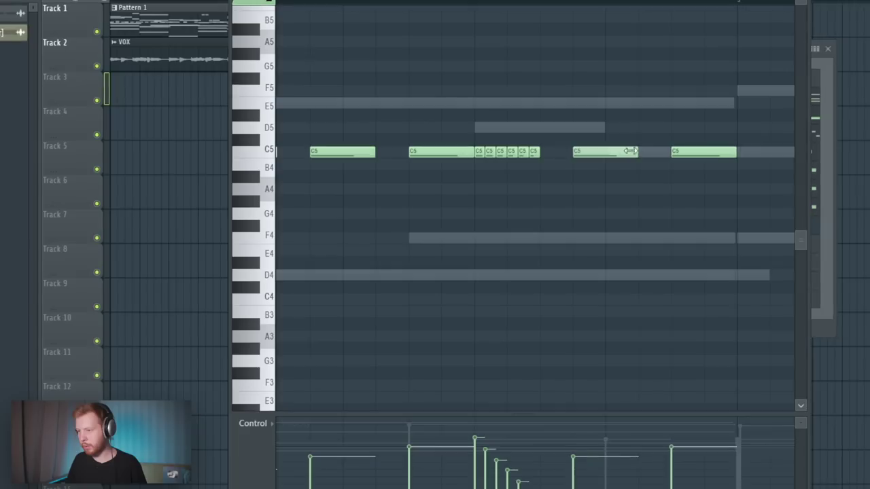
Step: Chop the last drill hat hit of bar 3 into short notes with rising velocity and extend the pattern through bar 8
{"action": "scroll", "coordinate": [596, 303], "scroll_direction": "down", "scroll_amount": 2, "text": "ctrl"}
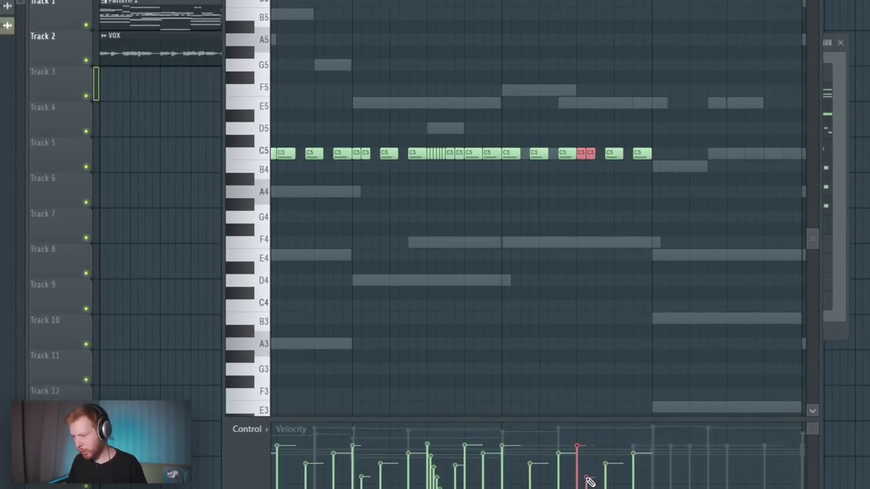
{"action": "left_click", "coordinate": [400, 0]}
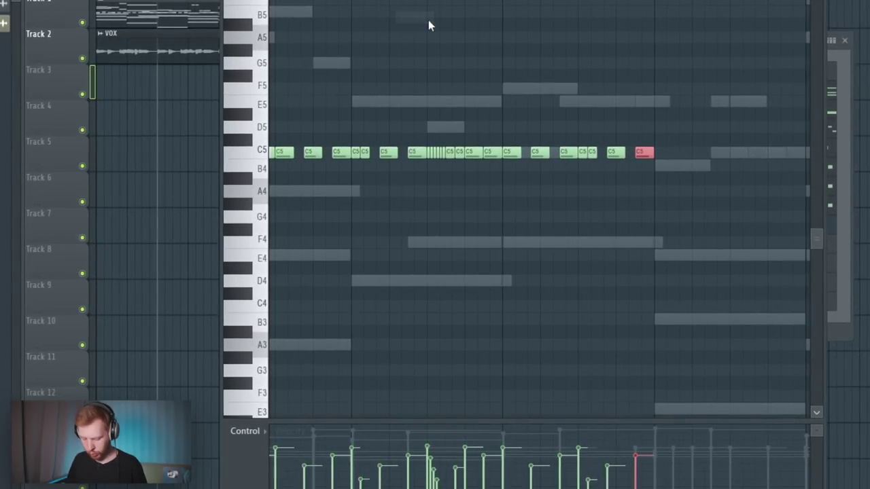
{"action": "key", "text": "ctrl+u"}
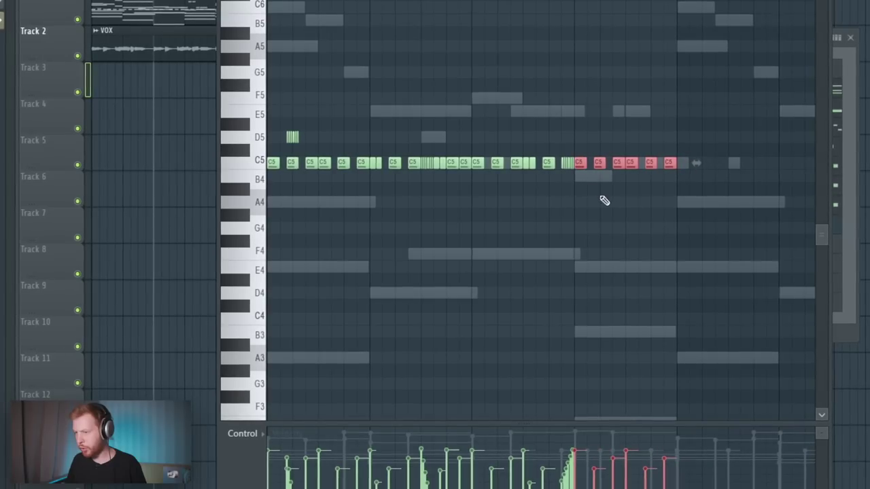
{"action": "scroll", "coordinate": [599, 224], "scroll_direction": "up", "scroll_amount": 3}
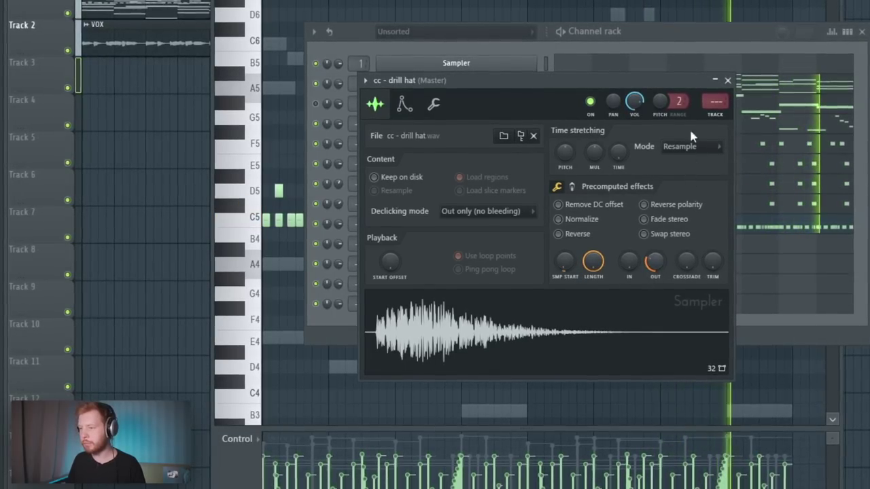
Step: Copy the drill hat pattern onto HiHat (Dior) and raise the boost in that sample's precomputed effects
{"action": "left_click", "coordinate": [683, 37]}
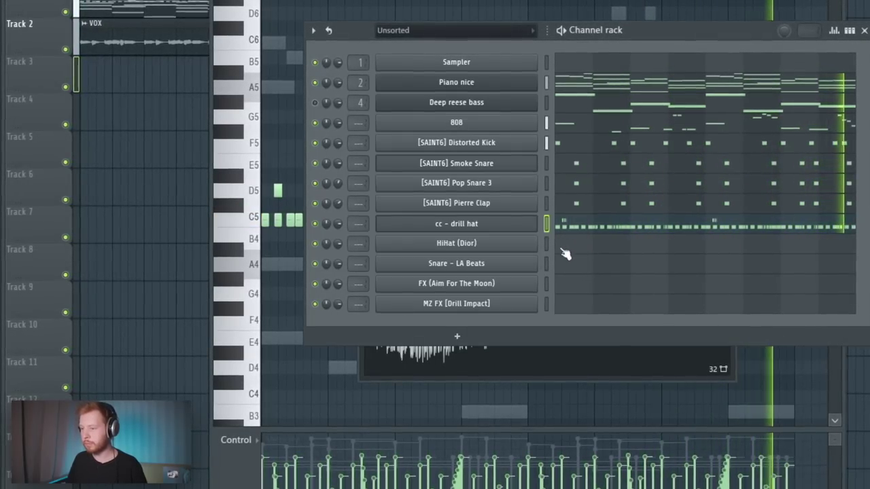
{"action": "left_click", "coordinate": [521, 246]}
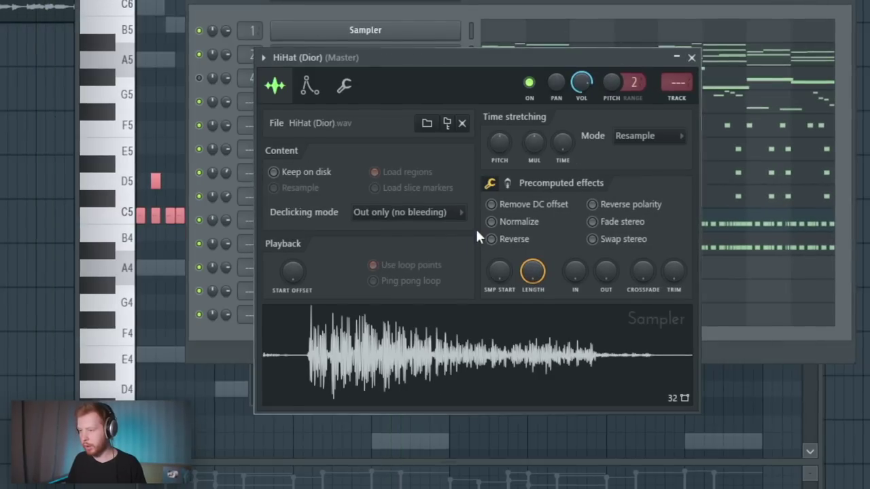
{"action": "left_click", "coordinate": [507, 183]}
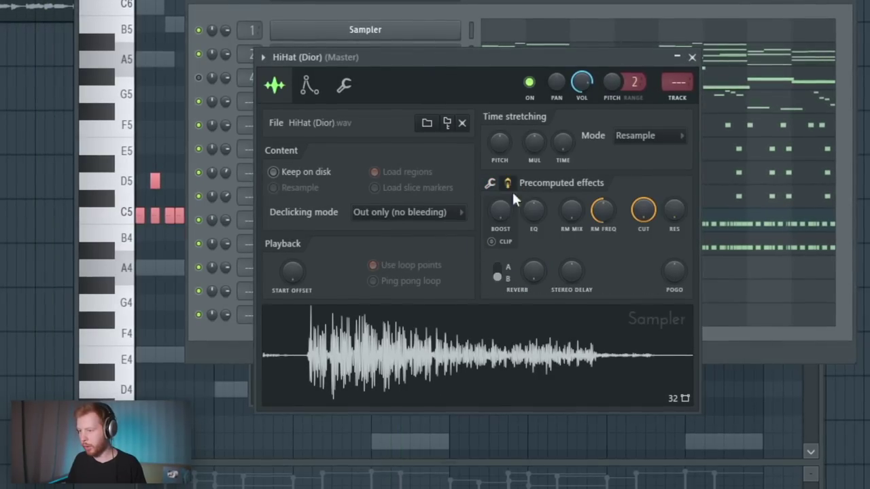
{"action": "left_click_drag", "start_coordinate": [505, 221], "coordinate": [505, 204]}
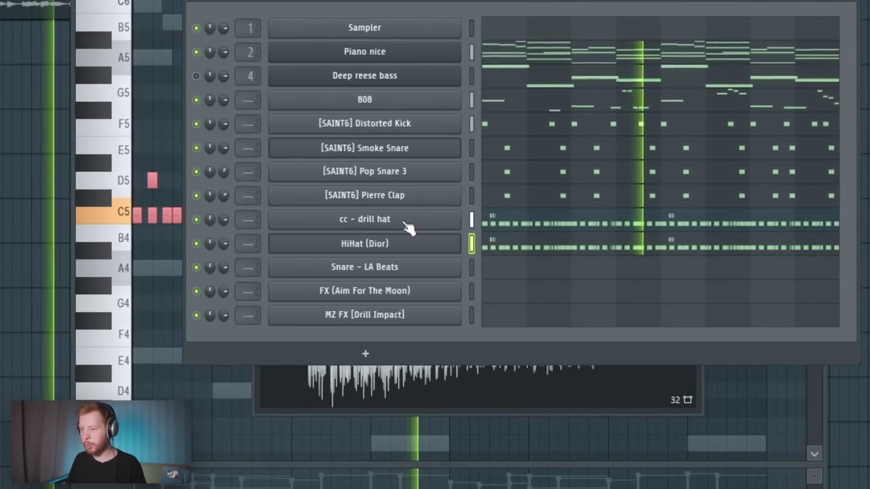
Step: Raise the time shift slightly in cc - drill hat's channel settings and listen to its timing
{"action": "left_click", "coordinate": [402, 221]}
{"action": "key", "text": "space"}
{"action": "left_click", "coordinate": [340, 77]}
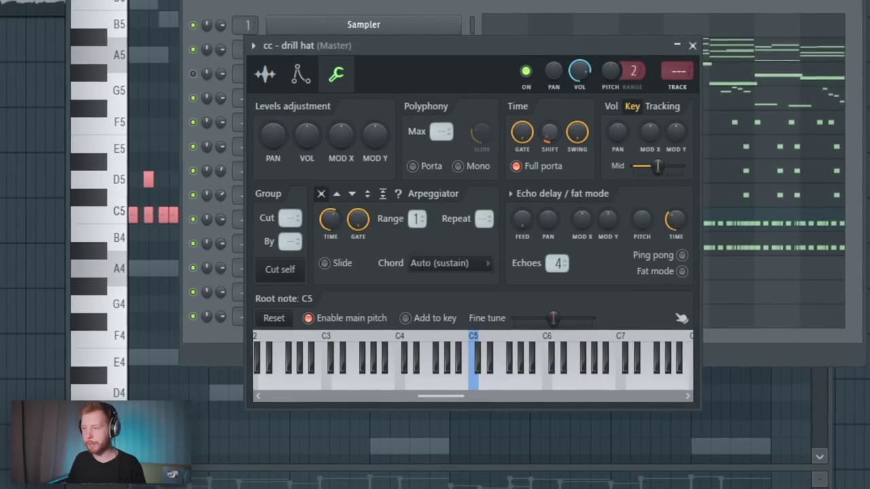
{"action": "key", "text": "space"}
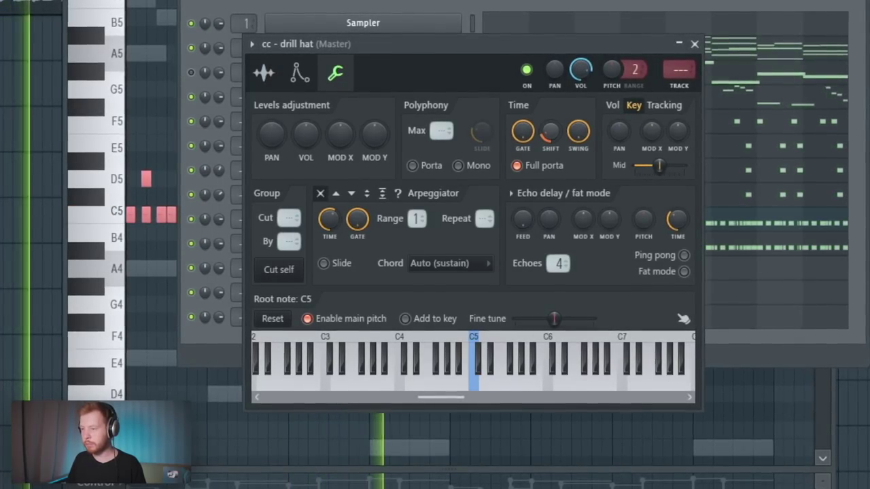
{"action": "key", "text": "F6"}
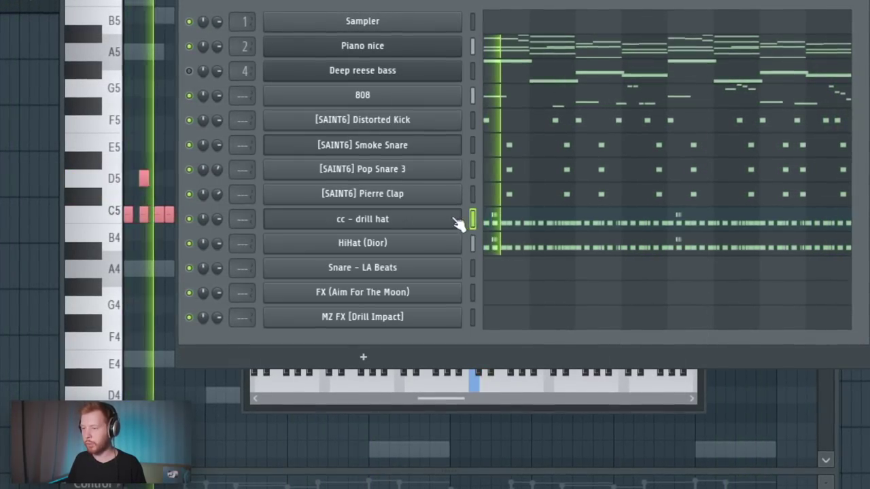
Step: Adjust the fade-out of the cc - drill hat sample and close its settings
{"action": "left_click", "coordinate": [456, 223]}
{"action": "left_click", "coordinate": [274, 71]}
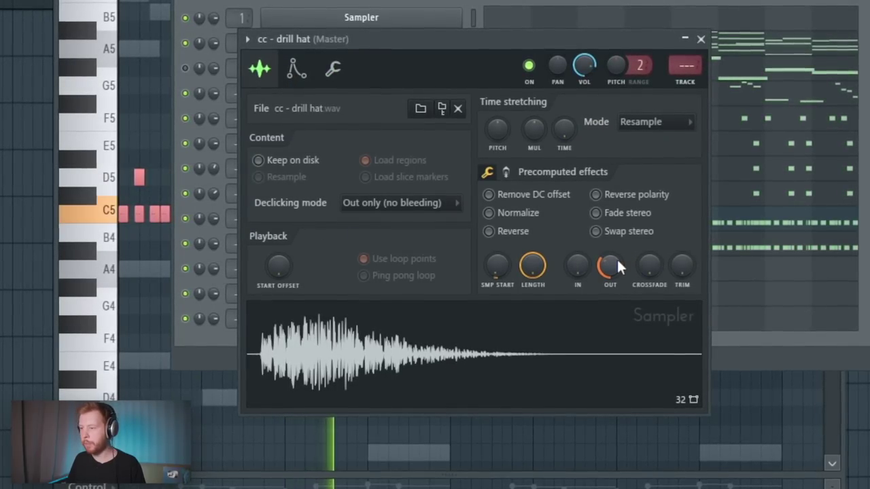
{"action": "left_click", "coordinate": [702, 38]}
Step: Program the Snare - LA Beats percussion pattern on C5 with syncopated hits across the first four bars
{"action": "left_click", "coordinate": [398, 269]}
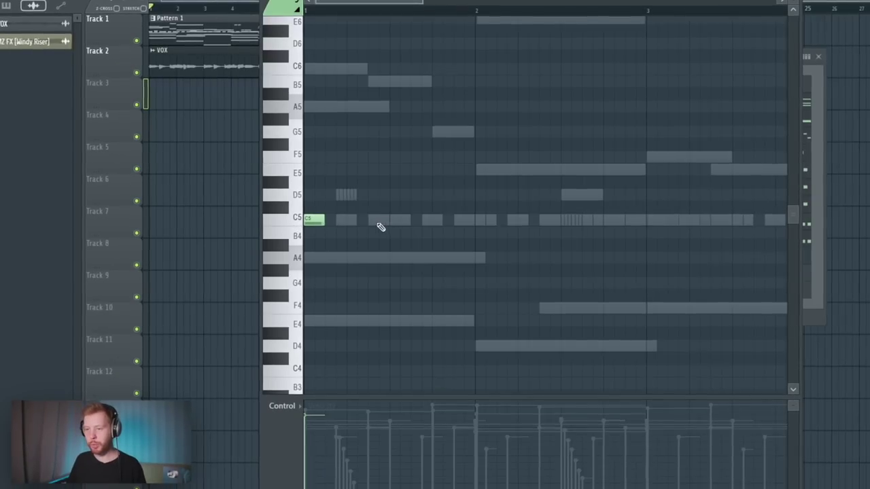
{"action": "left_click", "coordinate": [342, 219]}
{"action": "key", "text": "space"}
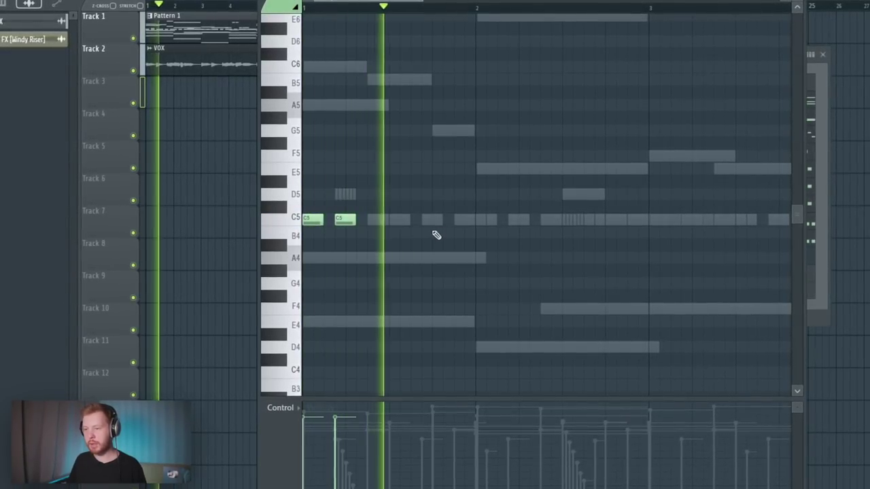
{"action": "left_click", "coordinate": [464, 219]}
{"action": "left_click", "coordinate": [487, 219]}
{"action": "key", "text": "space"}
{"action": "left_click_drag", "start_coordinate": [516, 177], "coordinate": [490, 284]}
{"action": "scroll", "coordinate": [493, 278], "scroll_direction": "up", "scroll_amount": 2}
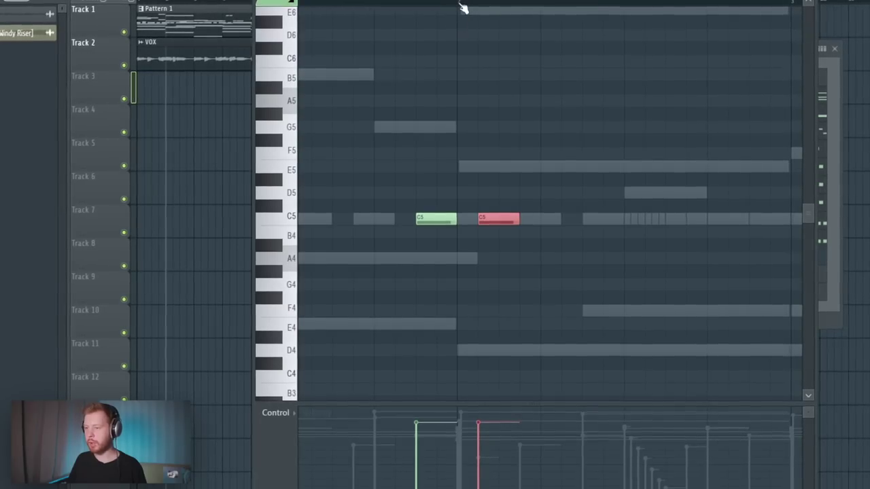
{"action": "key", "text": "space"}
{"action": "key", "text": "space"}
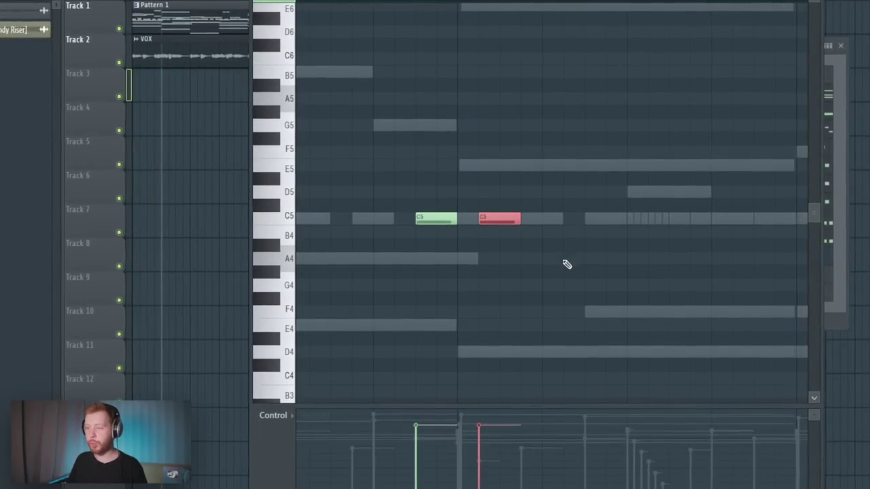
{"action": "scroll", "coordinate": [510, 260], "scroll_direction": "down", "scroll_amount": 2}
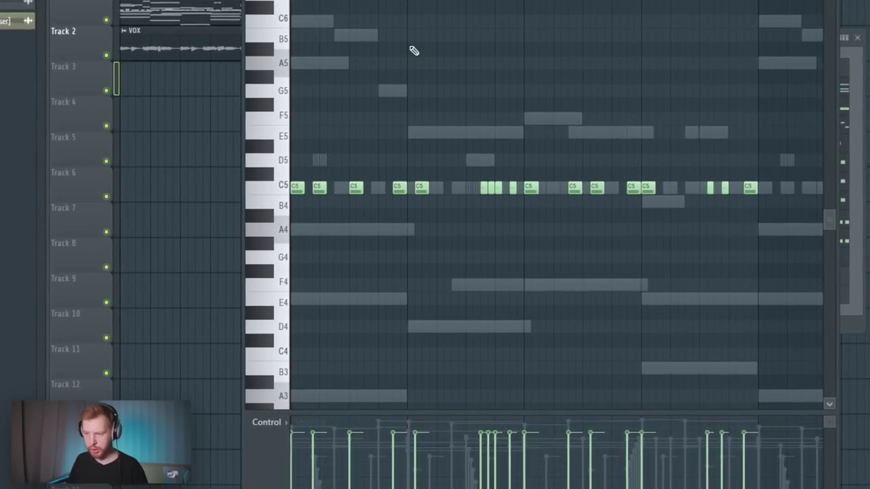
Step: Randomize the velocity and panning of the percussion notes with bipolar levels and a new seed
{"action": "key", "text": "alt+r"}
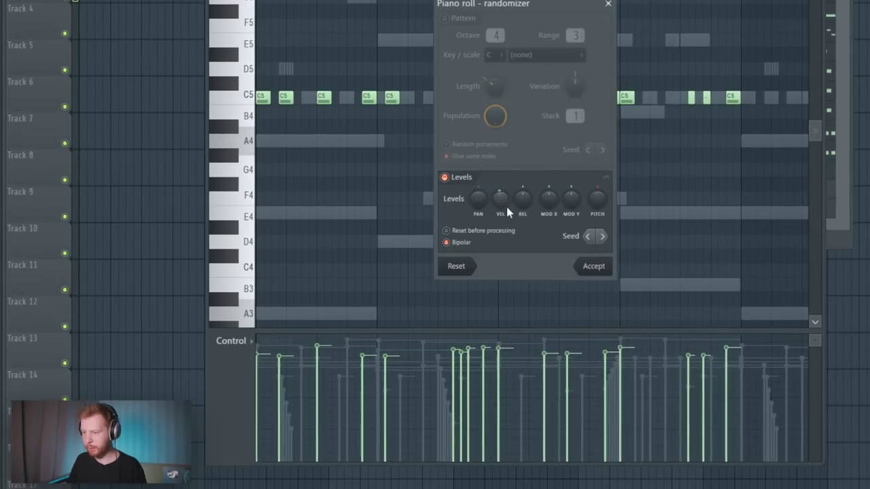
{"action": "left_click", "coordinate": [603, 237]}
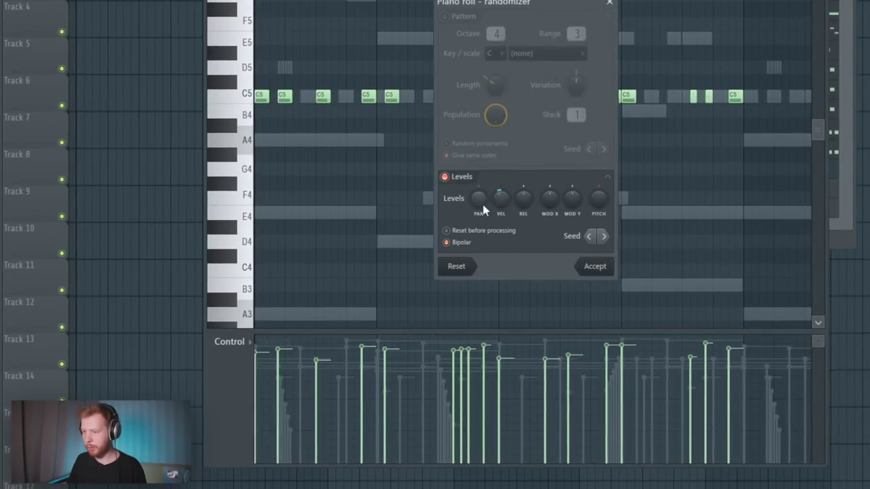
{"action": "left_click_drag", "start_coordinate": [482, 209], "coordinate": [482, 201]}
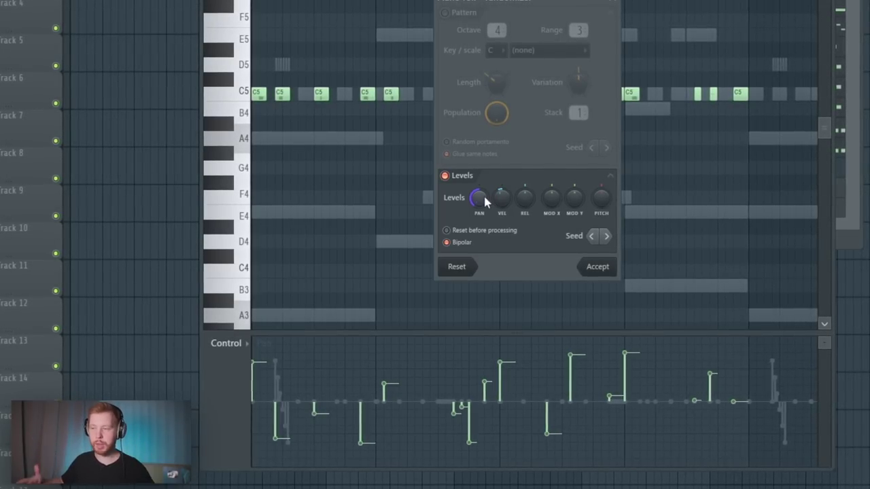
{"action": "key", "text": "space"}
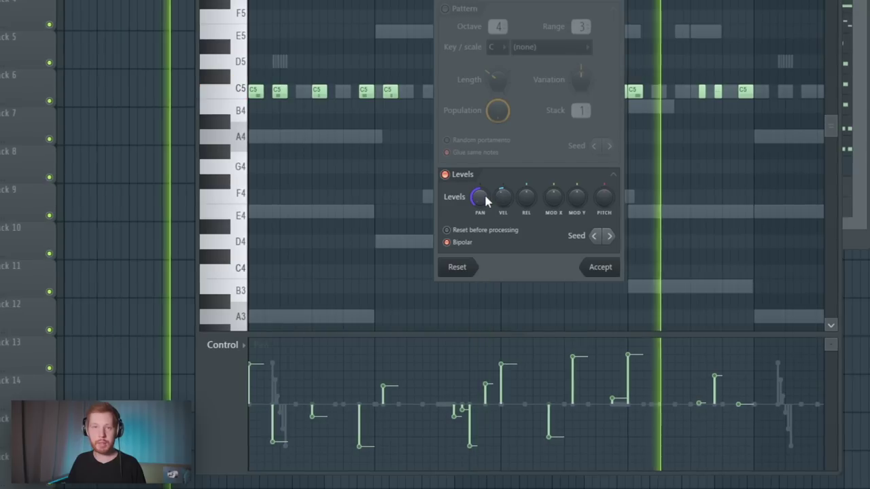
{"action": "left_click", "coordinate": [601, 268]}
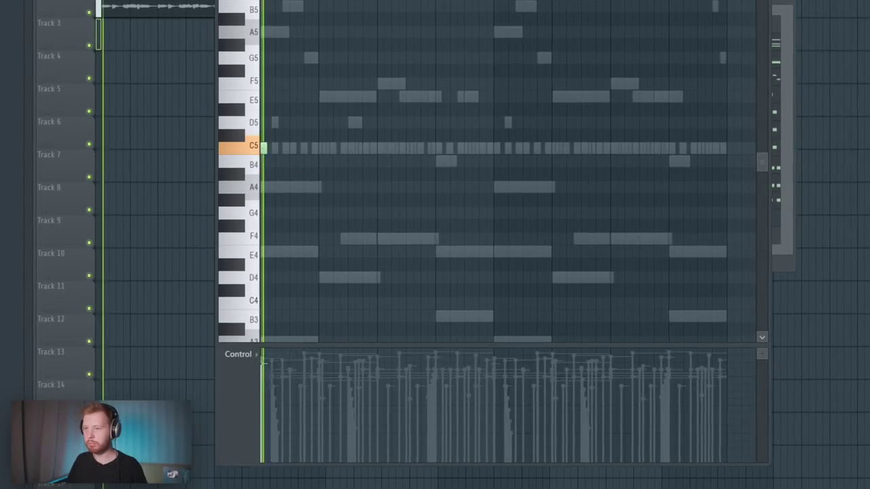
Step: Place C5 hits on the four beats of bar 1 in the effect channel, stretch them across two bars and play them
{"action": "key", "text": "F7"}
{"action": "key", "text": "space"}
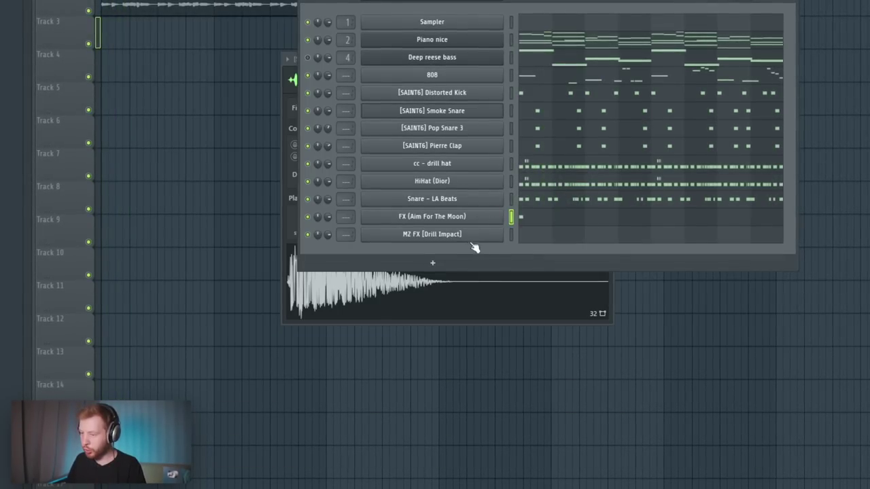
{"action": "left_click", "coordinate": [671, 163]}
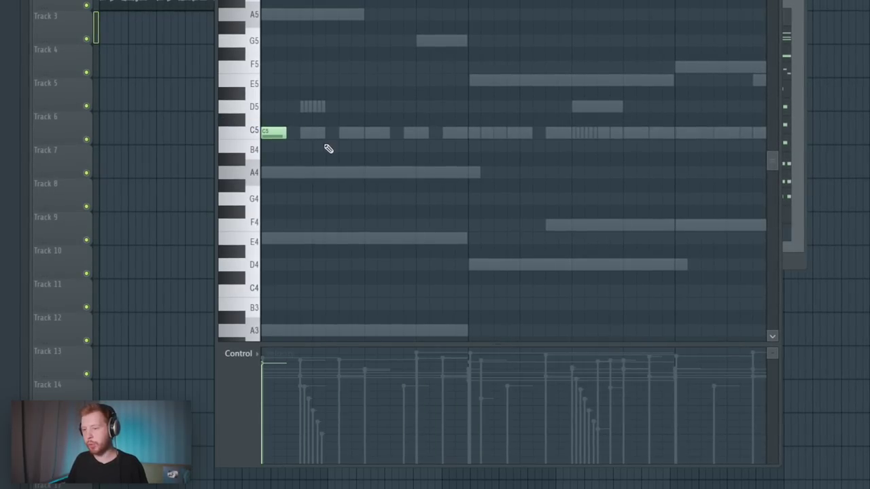
{"action": "left_click", "coordinate": [422, 134]}
{"action": "key", "text": "space"}
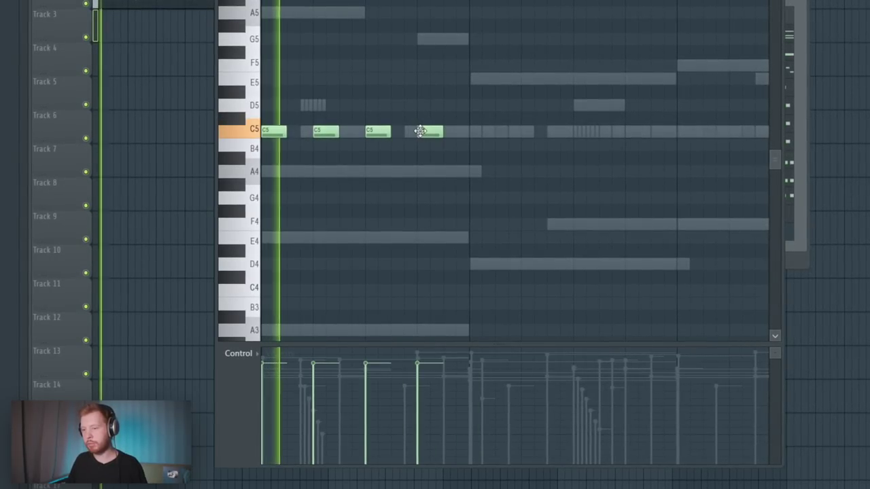
{"action": "key", "text": "space"}
{"action": "key", "text": "ctrl+a"}
{"action": "left_click_drag", "start_coordinate": [462, 131], "coordinate": [646, 134]}
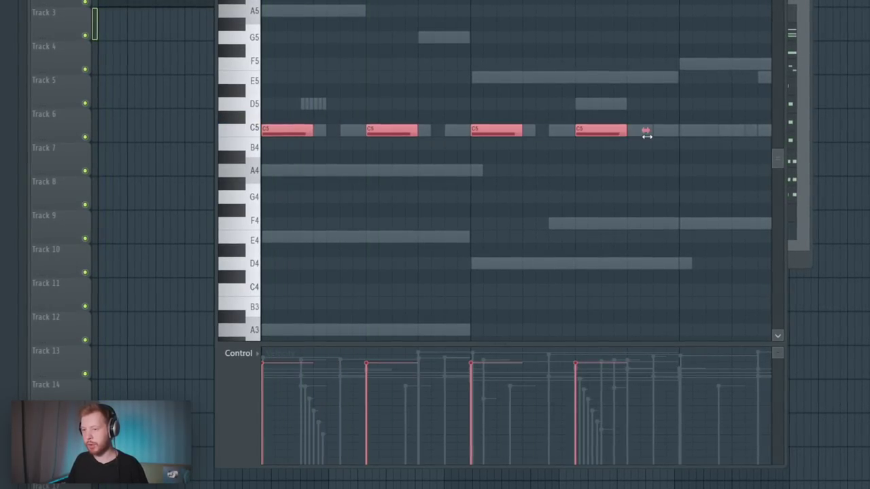
{"action": "key", "text": "space"}
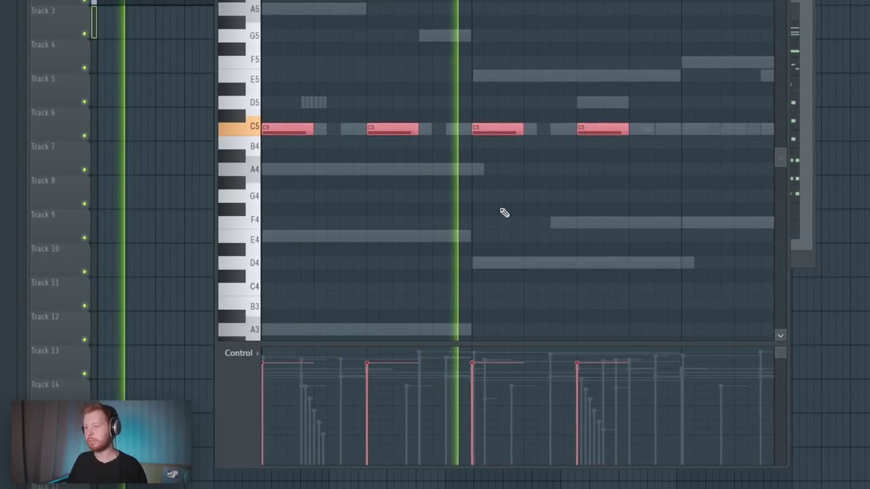
{"action": "key", "text": "space"}
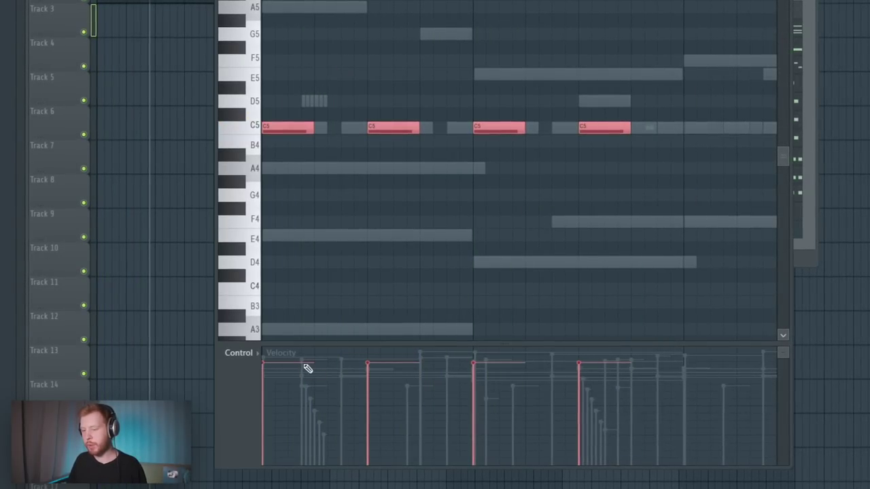
Step: Lower the velocity and filter cutoff progressively across the four C5 hits and play them back
{"action": "left_click", "coordinate": [252, 382]}
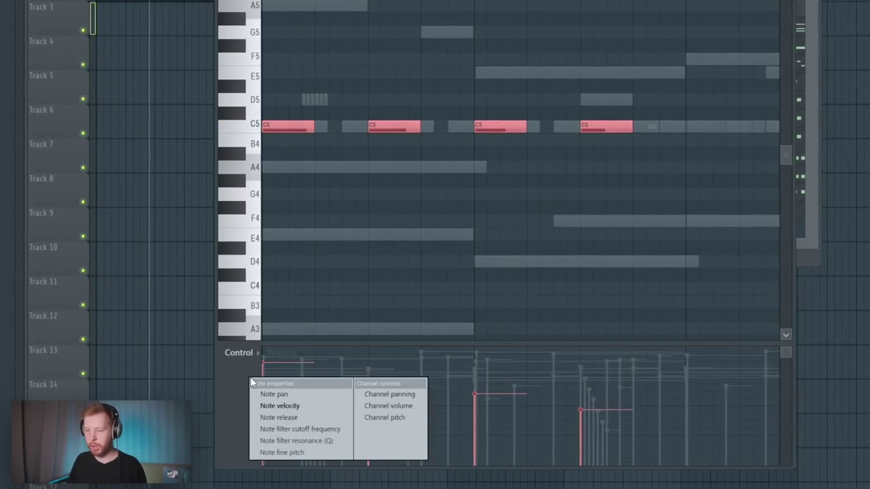
{"action": "left_click", "coordinate": [313, 429]}
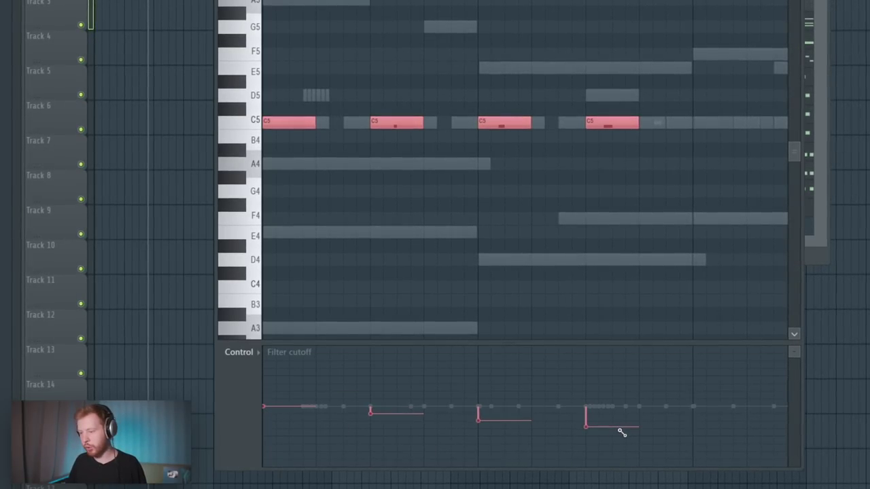
{"action": "key", "text": "space"}
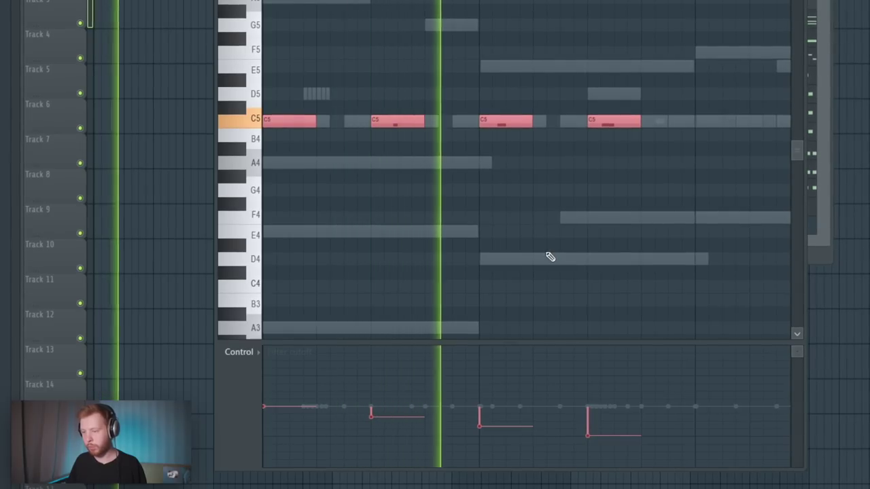
{"action": "key", "text": "space"}
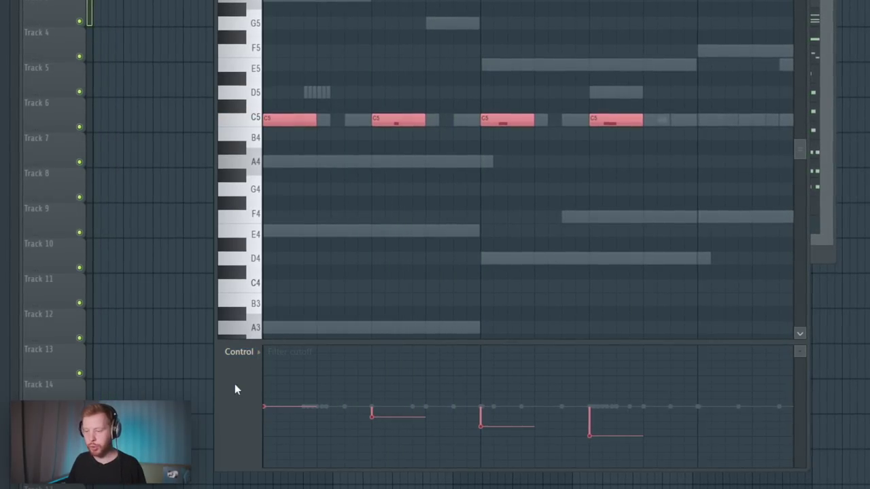
Step: Raise the note filter resonance progressively across the four C5 hits and listen to the effect
{"action": "left_click", "coordinate": [235, 386]}
{"action": "left_click", "coordinate": [267, 451]}
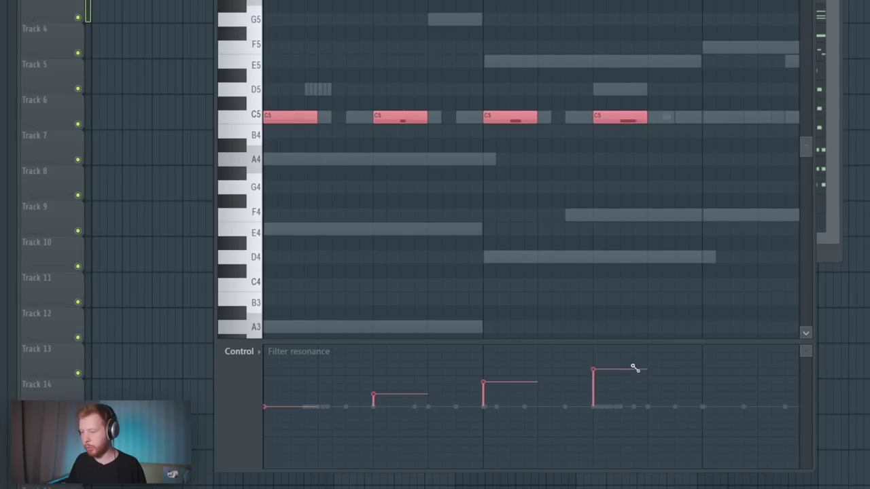
{"action": "key", "text": "space"}
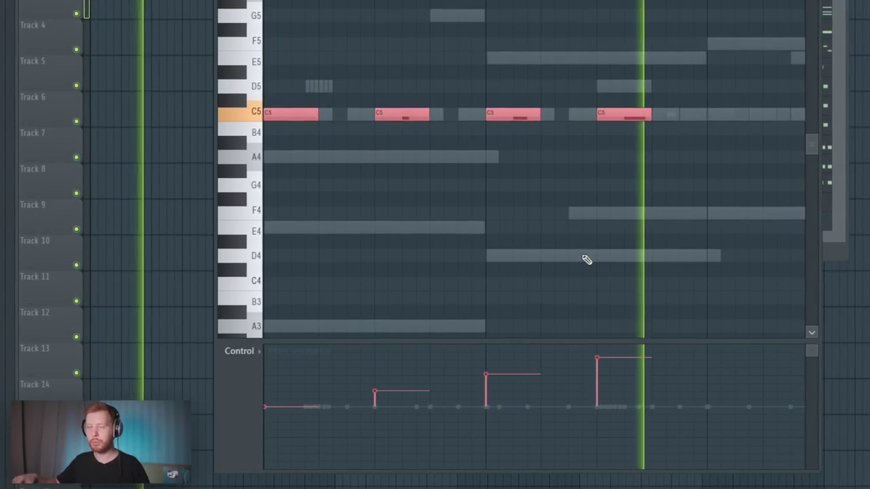
{"action": "key", "text": "space"}
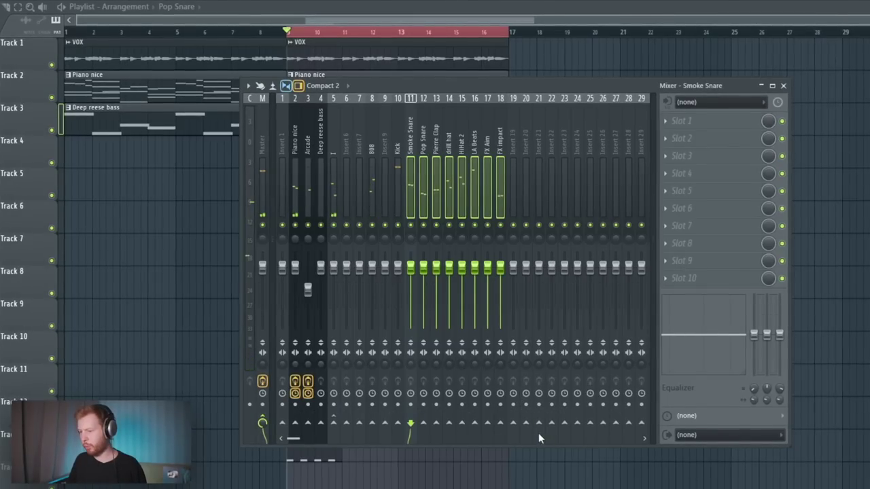
Step: Route mixer tracks 11 to 18, Smoke Snare through FX impact, only to insert 20 and rename that insert DRM
{"action": "right_click", "coordinate": [526, 424]}
{"action": "left_click", "coordinate": [548, 435]}
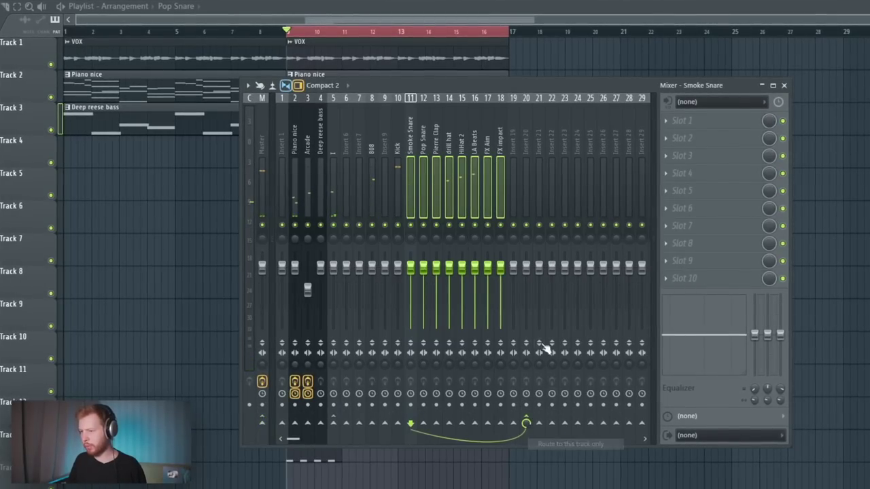
{"action": "key", "text": "space"}
{"action": "key", "text": "space"}
{"action": "left_click", "coordinate": [527, 136]}
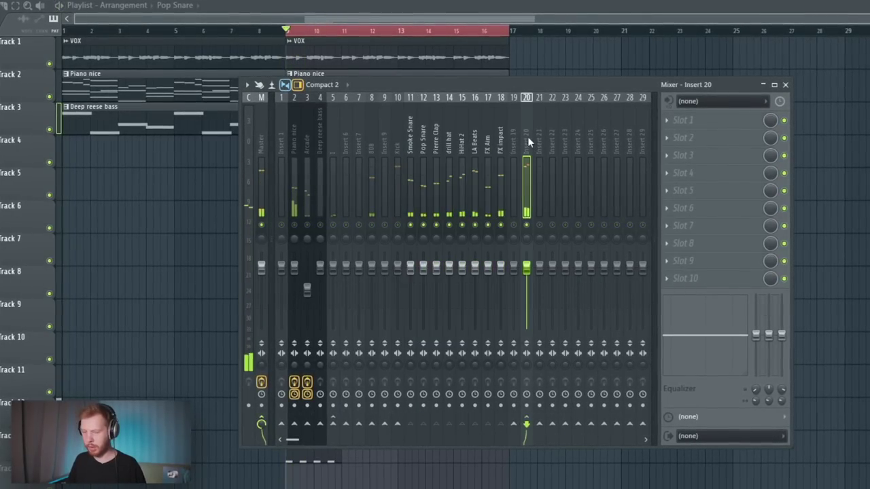
{"action": "key", "text": "F2"}
{"action": "type", "text": "DRM"}
{"action": "key", "text": "Return"}
Step: Load the saved Rev long mixer track state onto insert 22
{"action": "right_click", "coordinate": [552, 132]}
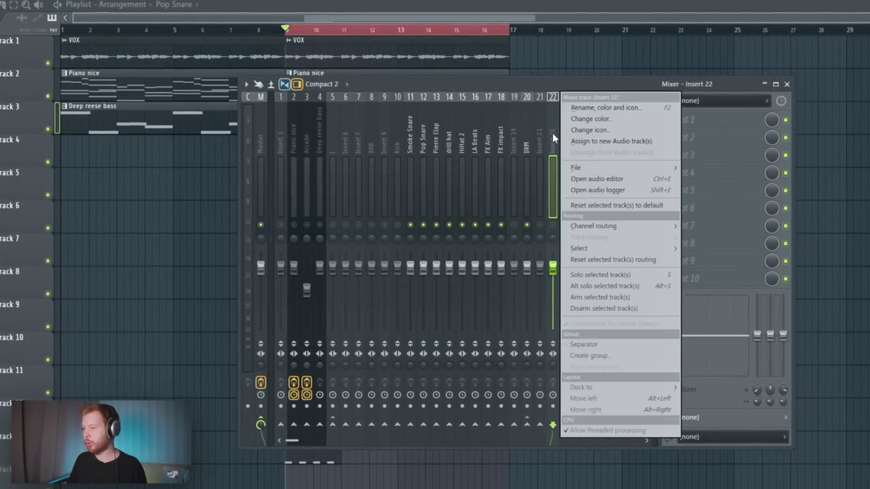
{"action": "mouse_move", "coordinate": [578, 167]}
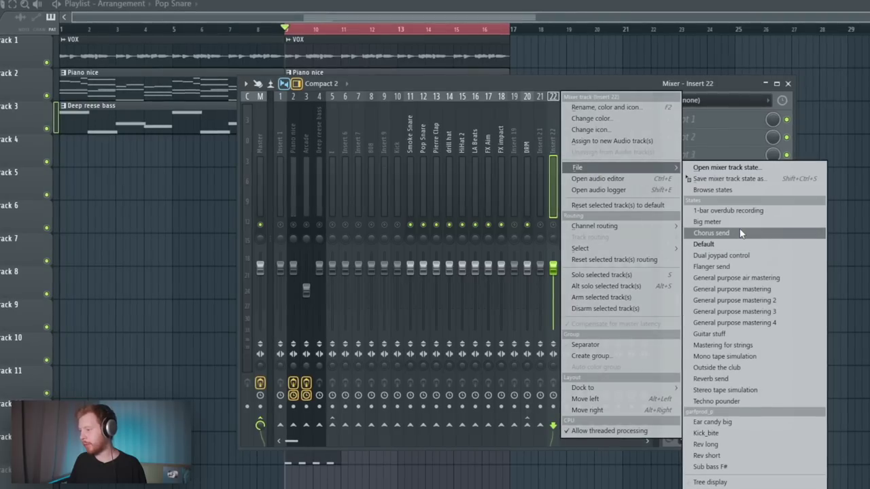
{"action": "left_click", "coordinate": [745, 445]}
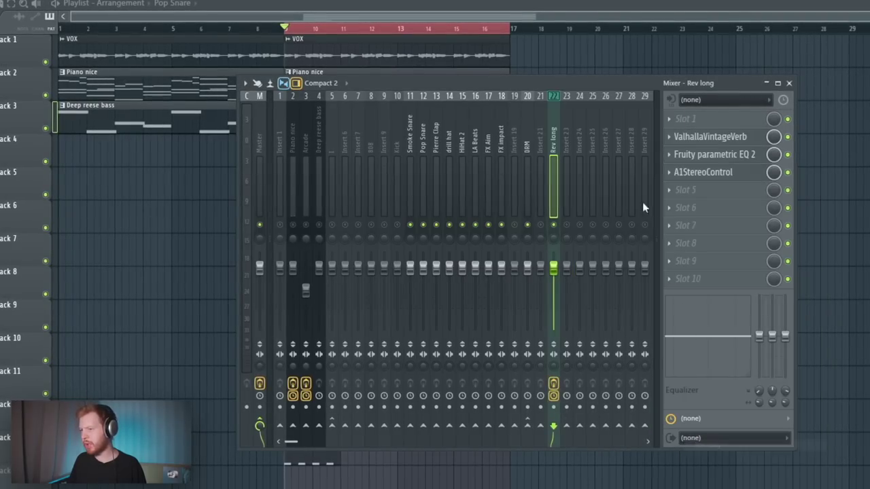
Step: Review the ValhallaVintageVerb, Fruity parametric EQ 2 and A1StereoControl settings on the Rev long track
{"action": "left_click", "coordinate": [712, 136]}
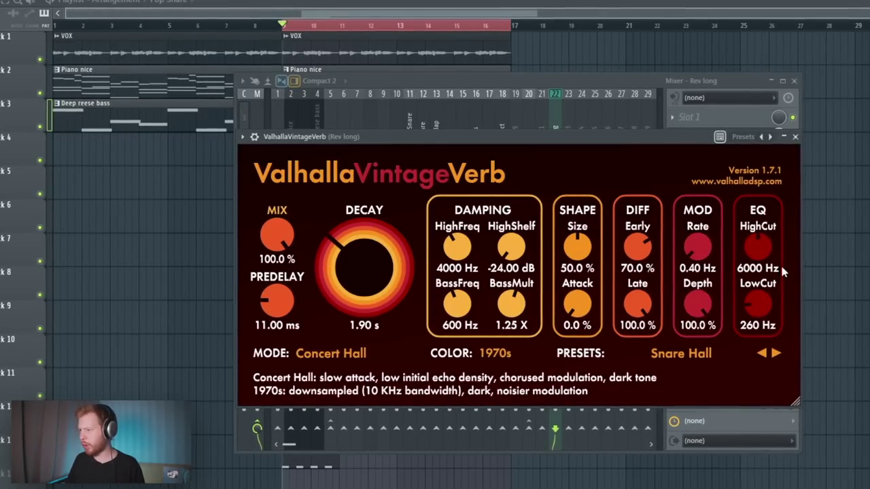
{"action": "left_click", "coordinate": [796, 136]}
{"action": "left_click", "coordinate": [717, 152]}
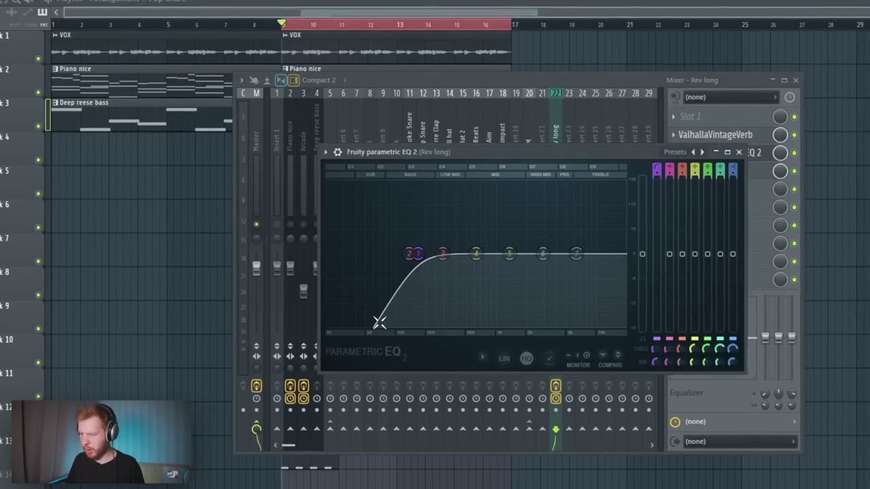
{"action": "left_click", "coordinate": [740, 152]}
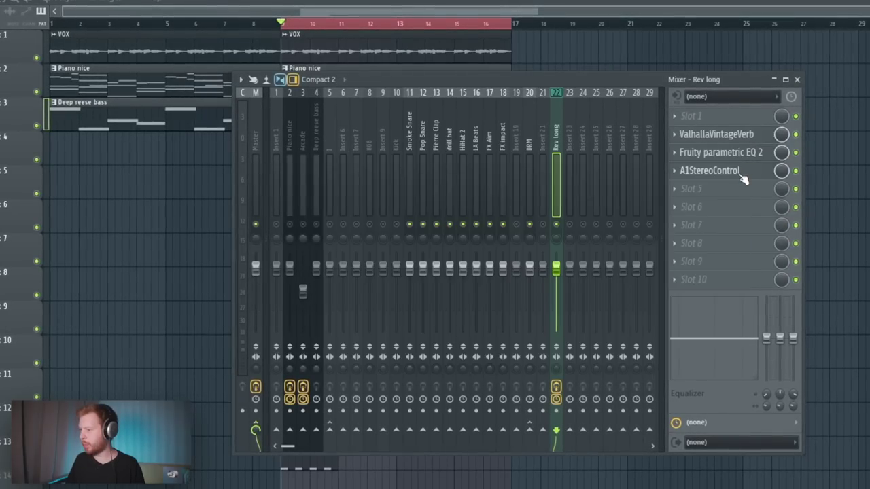
{"action": "left_click", "coordinate": [710, 171]}
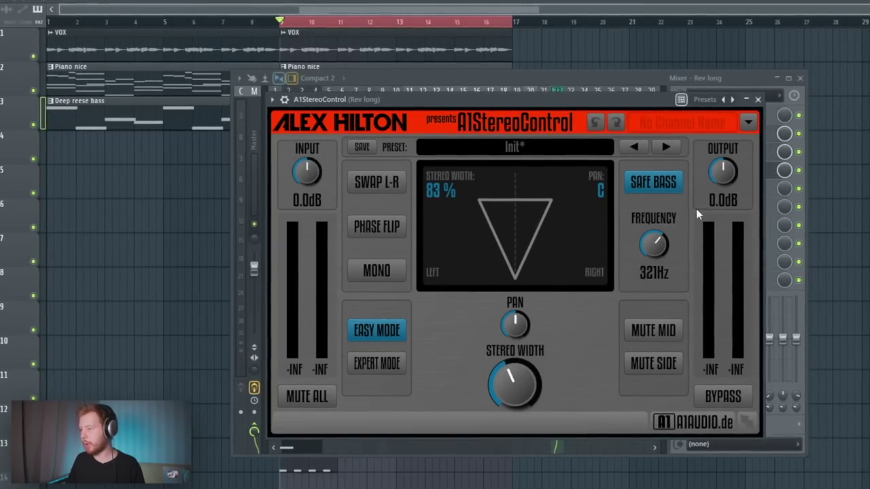
{"action": "left_click", "coordinate": [758, 100]}
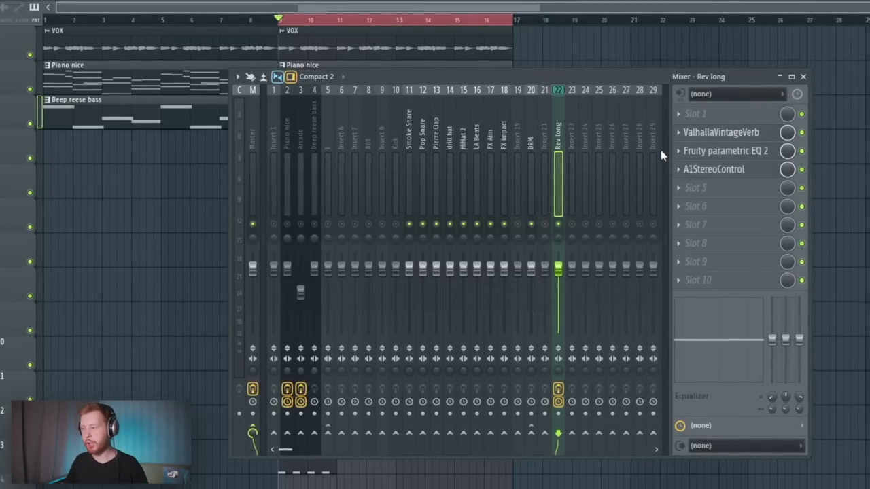
Step: Load the saved Rev short mixer track state onto insert 23
{"action": "right_click", "coordinate": [578, 124]}
{"action": "mouse_move", "coordinate": [637, 162]}
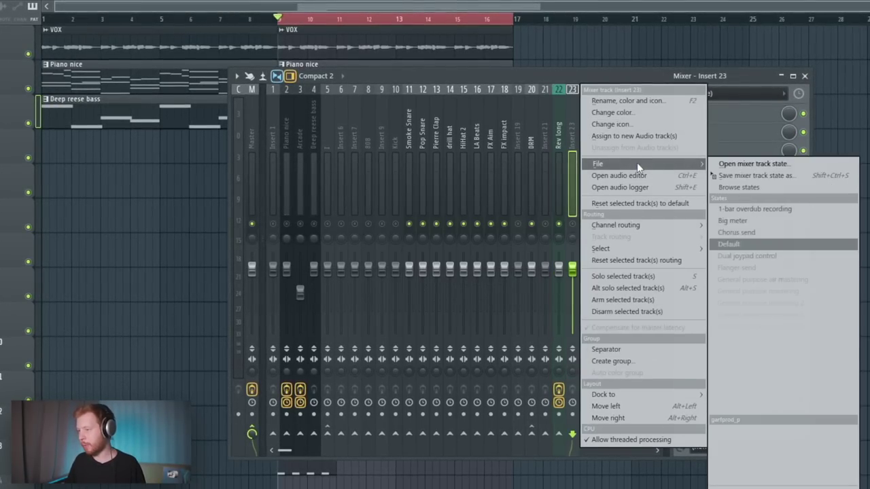
{"action": "left_click", "coordinate": [738, 466]}
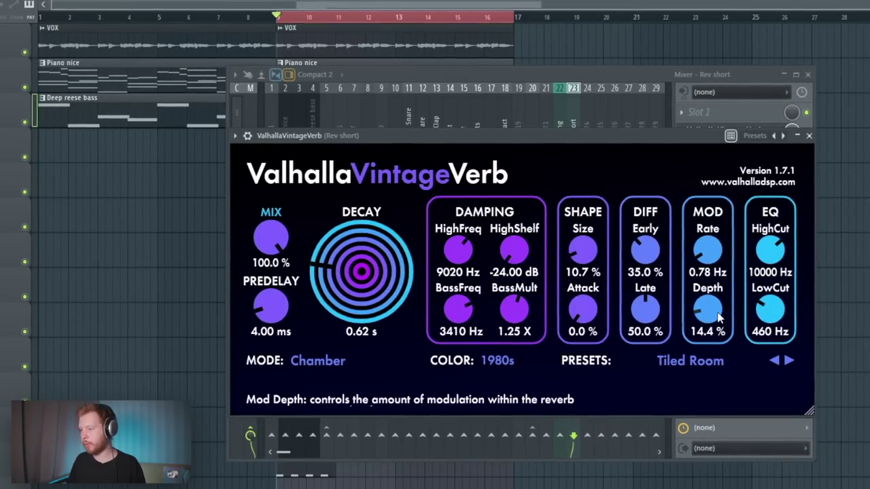
Step: Review the Fruity parametric EQ 2 settings on the Rev short track and the drill hat track's routing
{"action": "left_click", "coordinate": [809, 135]}
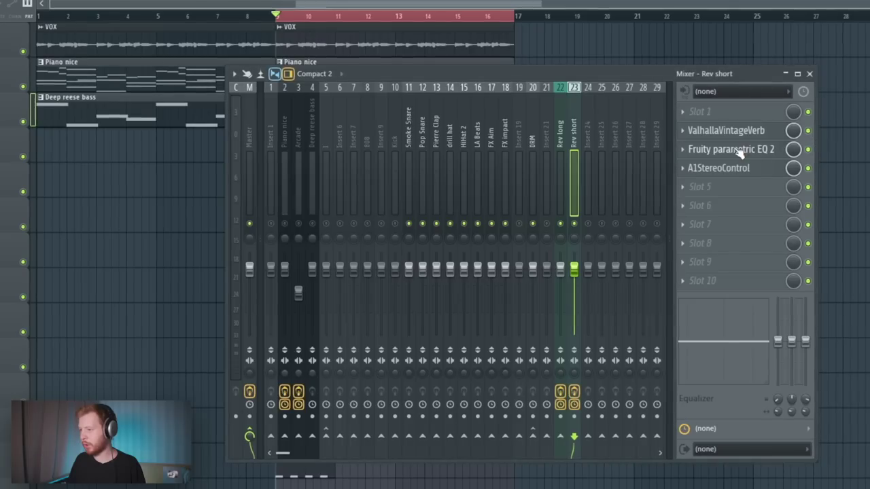
{"action": "left_click", "coordinate": [740, 148]}
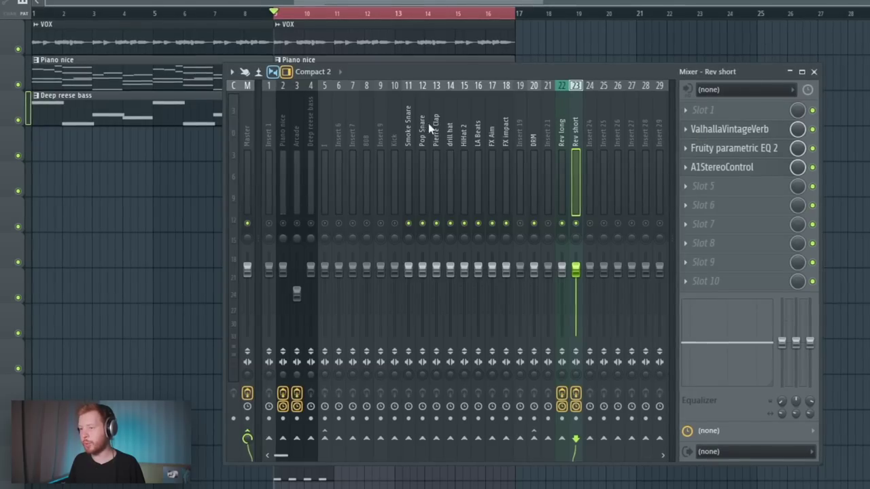
{"action": "left_click", "coordinate": [449, 152]}
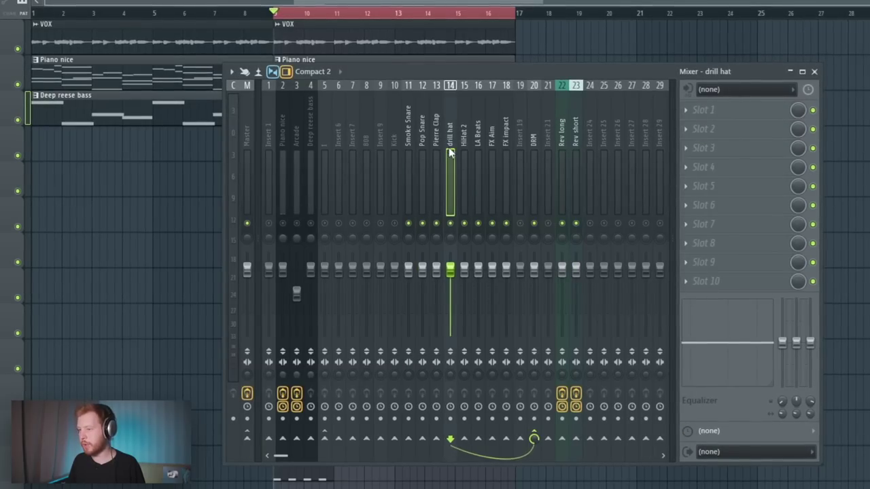
Step: Route the Rev long and Rev short reverb tracks only to the DRM bus
{"action": "left_click", "coordinate": [571, 133]}
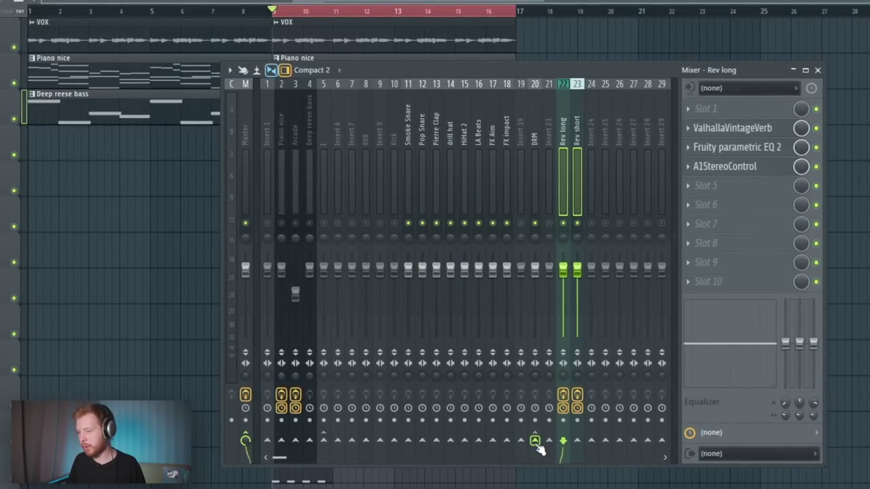
{"action": "right_click", "coordinate": [535, 442]}
{"action": "left_click", "coordinate": [555, 466]}
{"action": "left_click", "coordinate": [536, 129]}
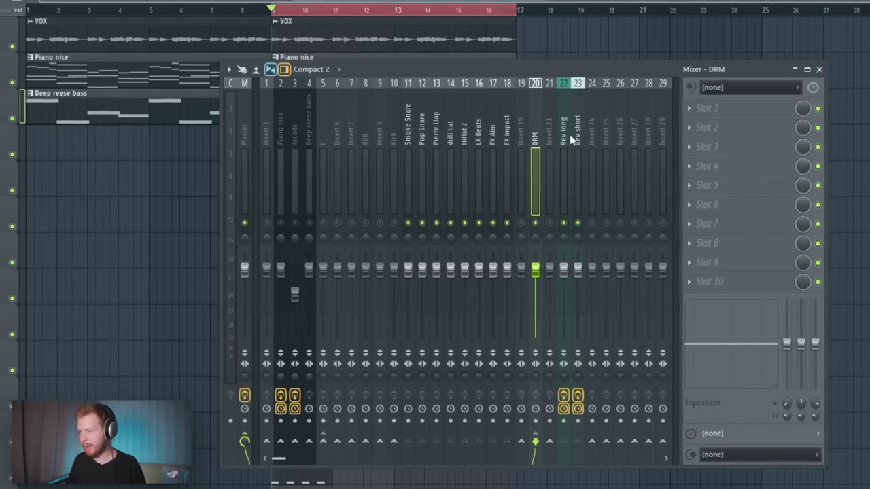
{"action": "left_click", "coordinate": [577, 135]}
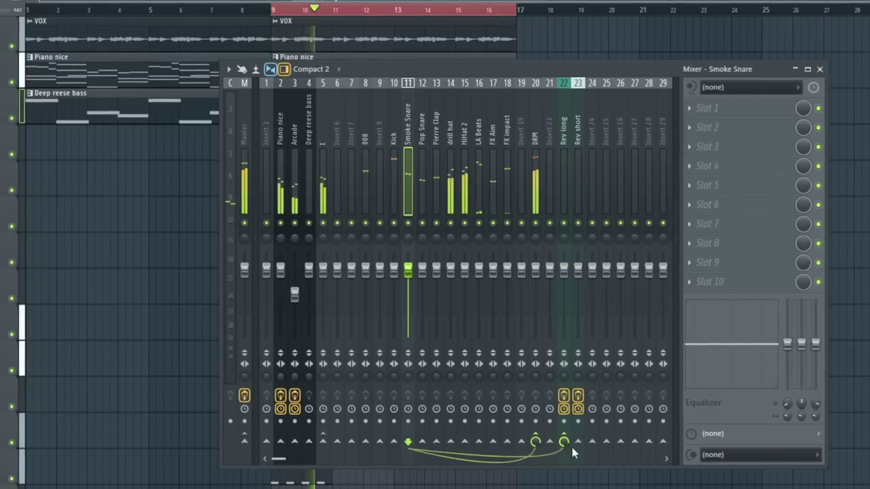
Step: Send the drum tracks from Smoke Snare through FX impact to the Rev long and Rev short reverb tracks
{"action": "left_click", "coordinate": [577, 442]}
{"action": "left_click", "coordinate": [422, 132]}
{"action": "left_click", "coordinate": [564, 442]}
{"action": "left_click", "coordinate": [577, 442]}
{"action": "left_click", "coordinate": [436, 133]}
{"action": "left_click", "coordinate": [451, 133]}
{"action": "left_click", "coordinate": [465, 134]}
{"action": "left_click", "coordinate": [578, 442]}
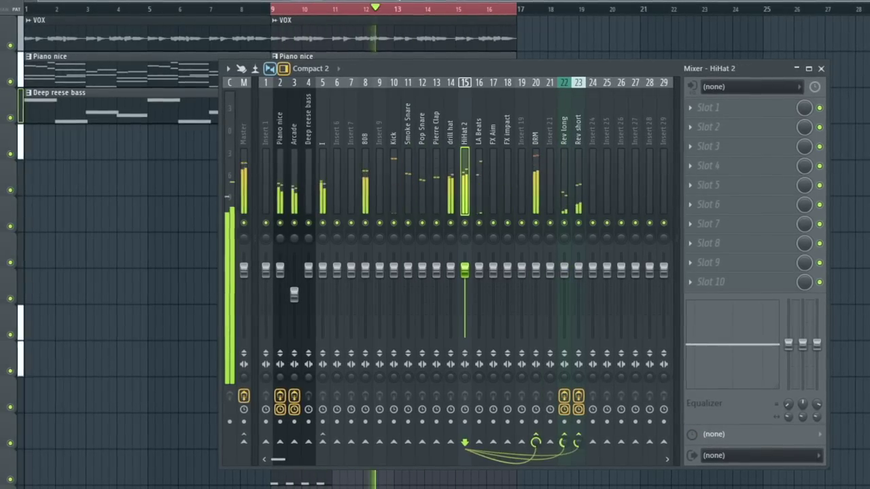
{"action": "left_click", "coordinate": [479, 134]}
{"action": "left_click", "coordinate": [493, 136]}
{"action": "left_click", "coordinate": [507, 136]}
{"action": "left_click", "coordinate": [564, 442]}
Step: Lower the Rev long and Rev short faders and compare the reverb by toggling the Rev long and DRM tracks
{"action": "left_click_drag", "start_coordinate": [564, 269], "coordinate": [564, 294]}
{"action": "left_click_drag", "start_coordinate": [579, 270], "coordinate": [580, 299]}
{"action": "left_click", "coordinate": [565, 223]}
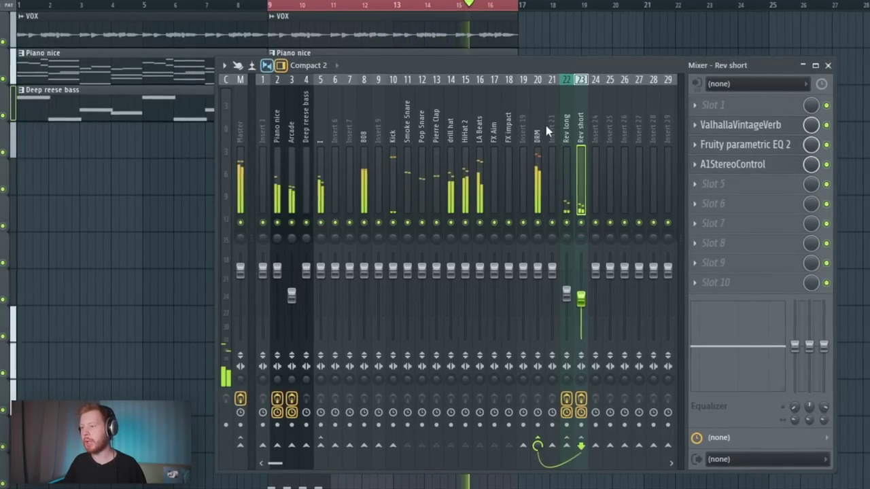
{"action": "left_click", "coordinate": [537, 225]}
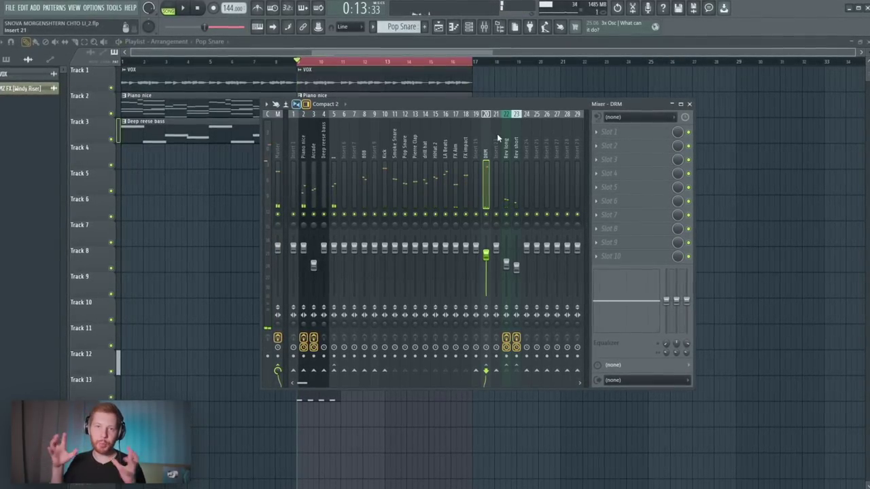
Step: Insert Newfangled Saturate in slot 2 of the DRM track and set its drive to about 3.4 dB
{"action": "left_click", "coordinate": [629, 148]}
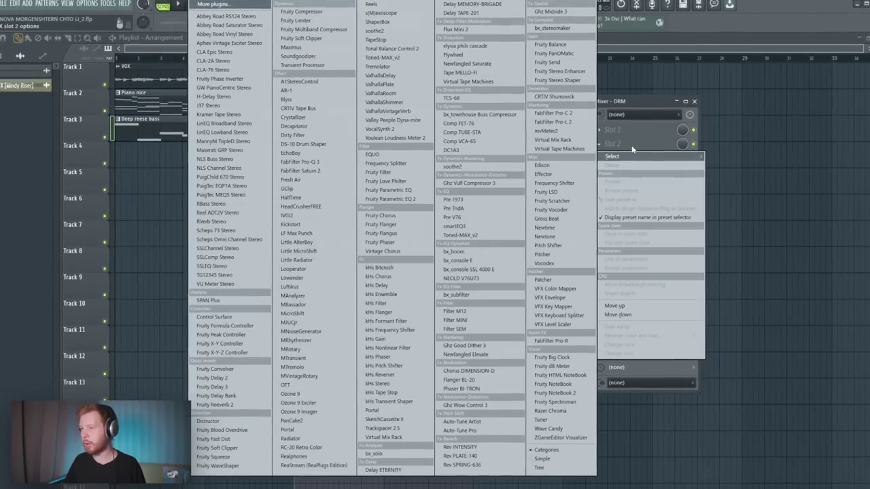
{"action": "left_click", "coordinate": [465, 170]}
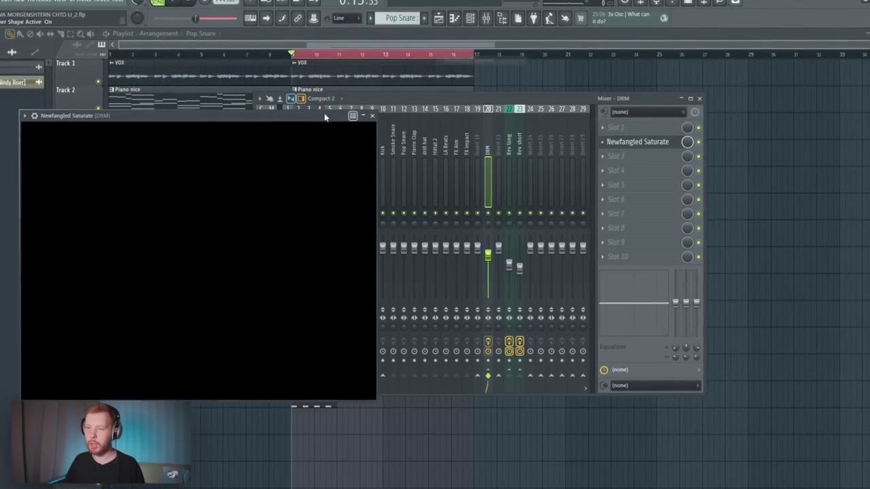
{"action": "left_click_drag", "start_coordinate": [264, 114], "coordinate": [414, 98]}
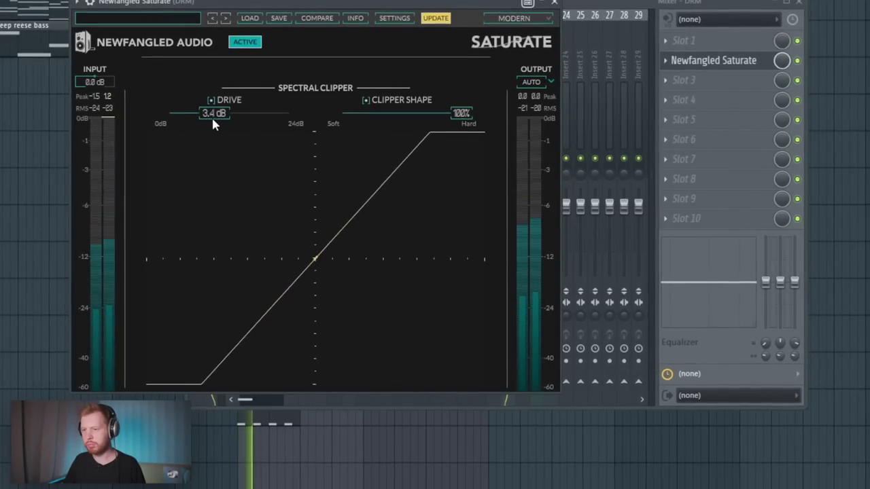
Step: Insert Ozone 9 Imager in slot 3 of the DRM track and split its spectrum into four bands
{"action": "left_click", "coordinate": [681, 80]}
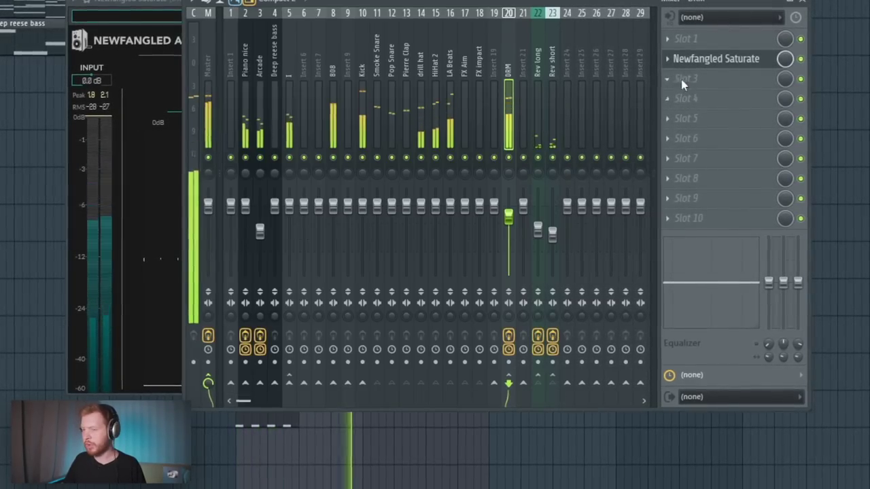
{"action": "left_click", "coordinate": [681, 80]}
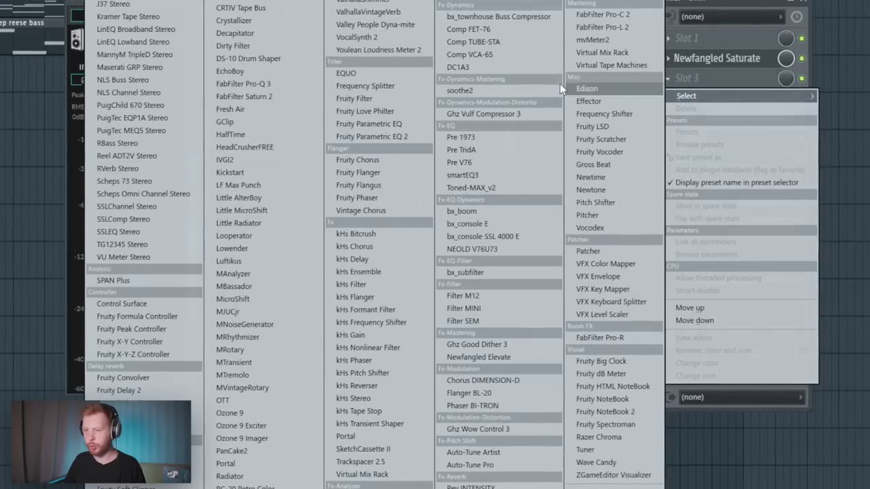
{"action": "left_click", "coordinate": [241, 439]}
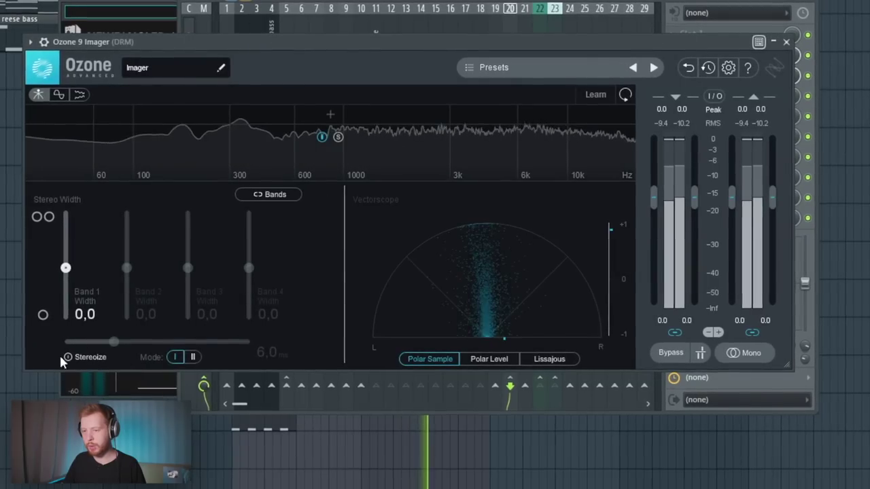
{"action": "left_click", "coordinate": [191, 113]}
{"action": "left_click", "coordinate": [368, 113]}
{"action": "left_click", "coordinate": [577, 113]}
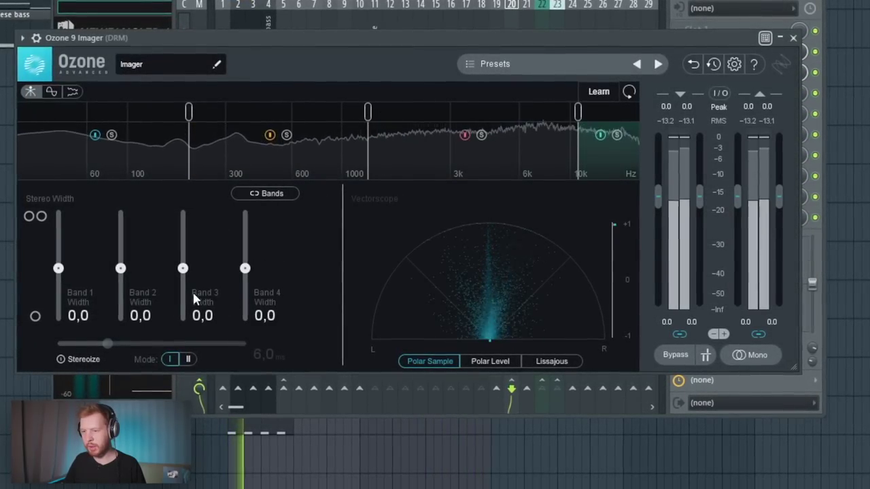
Step: Set the Imager's band 2 stereo width to about 34.2 and moderately widen band 3
{"action": "left_click_drag", "start_coordinate": [121, 268], "coordinate": [121, 245]}
{"action": "left_click_drag", "start_coordinate": [183, 269], "coordinate": [189, 229]}
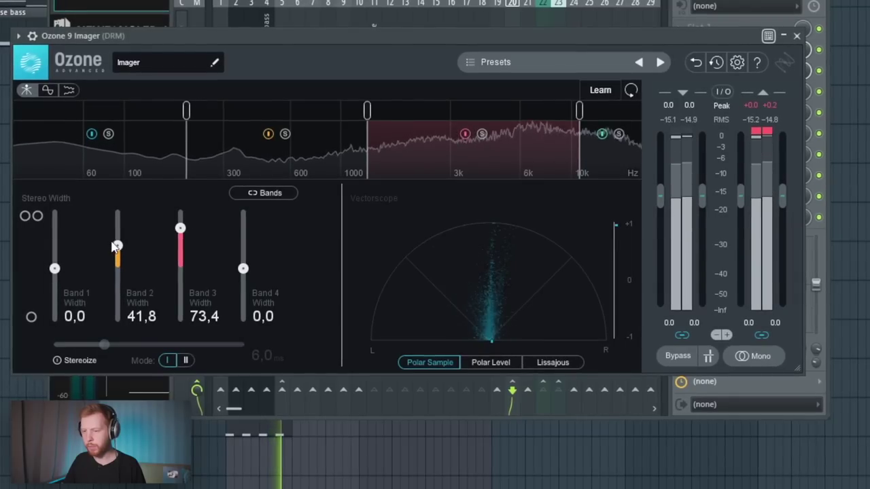
{"action": "left_click_drag", "start_coordinate": [120, 245], "coordinate": [119, 252]}
{"action": "left_click_drag", "start_coordinate": [182, 228], "coordinate": [182, 243]}
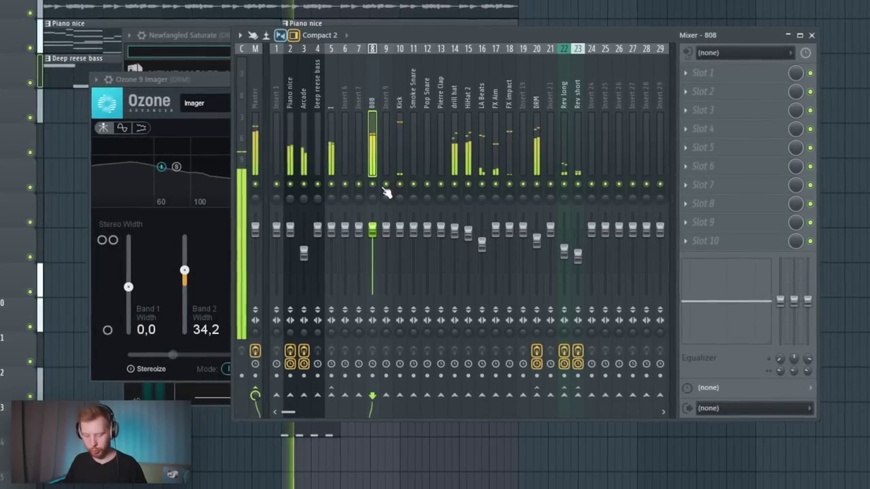
Step: Stop playback, solo the 808 mixer track and insert FabFilter Pro-Q 3 in its slot 3
{"action": "key", "text": "space"}
{"action": "right_click", "coordinate": [373, 184]}
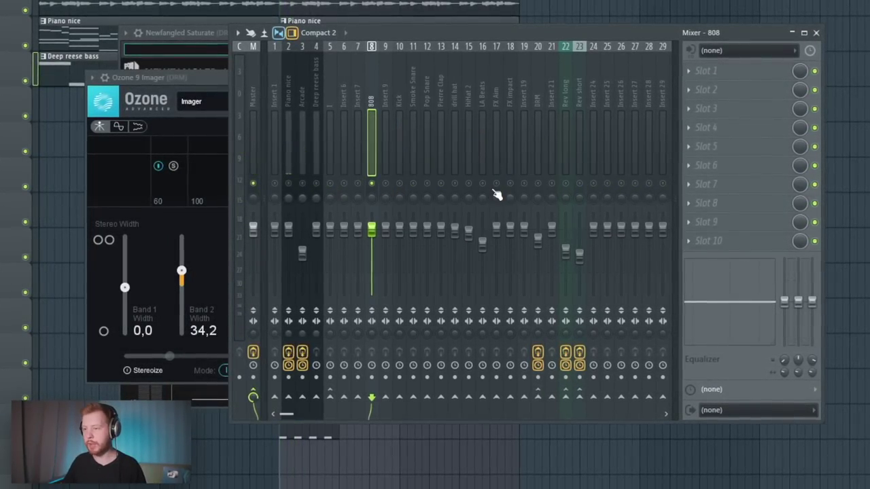
{"action": "left_click", "coordinate": [707, 110]}
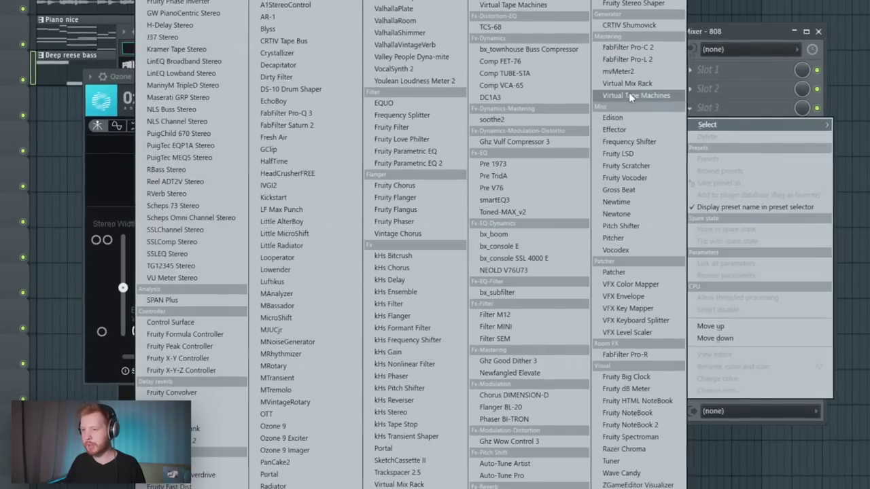
{"action": "left_click", "coordinate": [336, 112]}
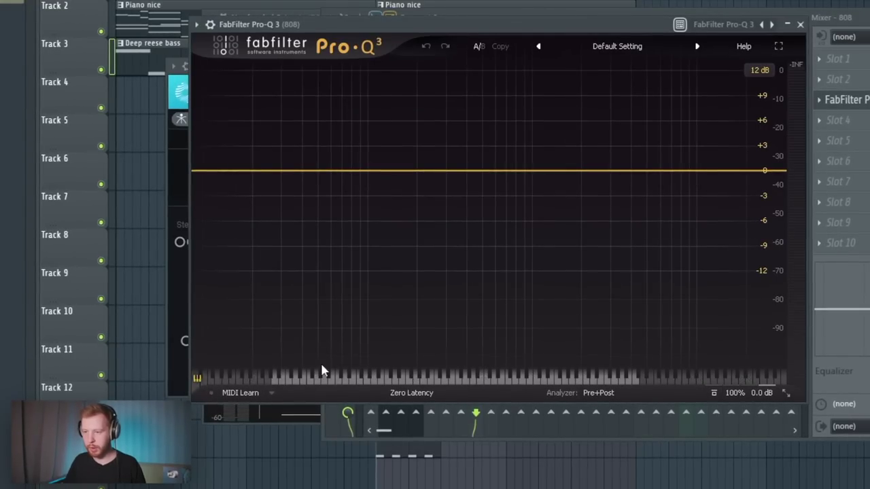
Step: Add a 1.63 dB bell boost at about 55 Hz on the 808, disable it, and add a similar boost around A2
{"action": "left_click_drag", "start_coordinate": [324, 172], "coordinate": [322, 161]}
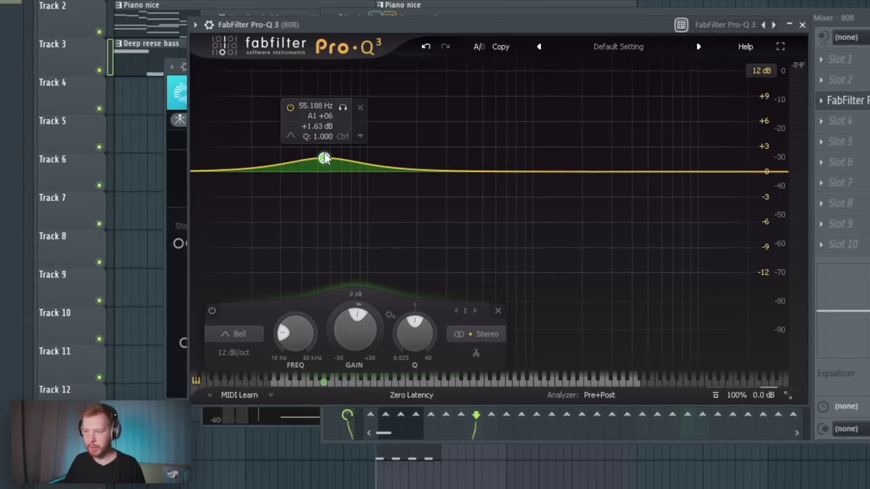
{"action": "right_click", "coordinate": [324, 161]}
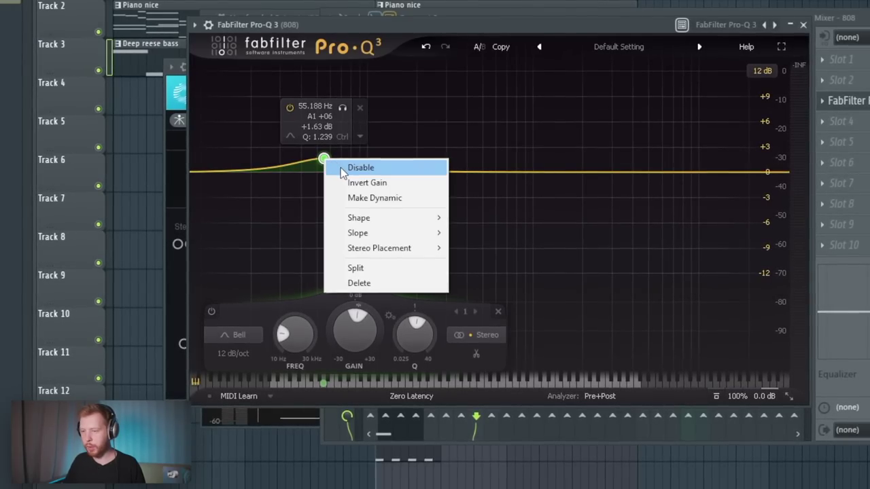
{"action": "left_click", "coordinate": [344, 170]}
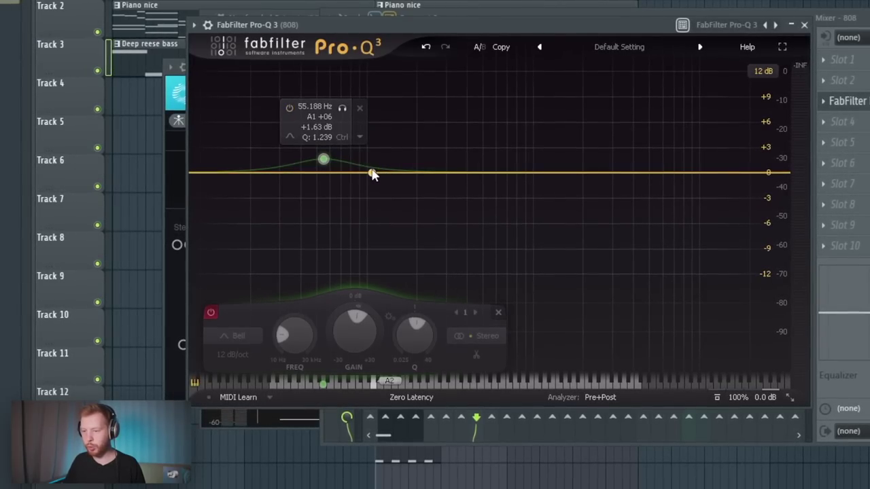
{"action": "left_click_drag", "start_coordinate": [371, 172], "coordinate": [373, 160]}
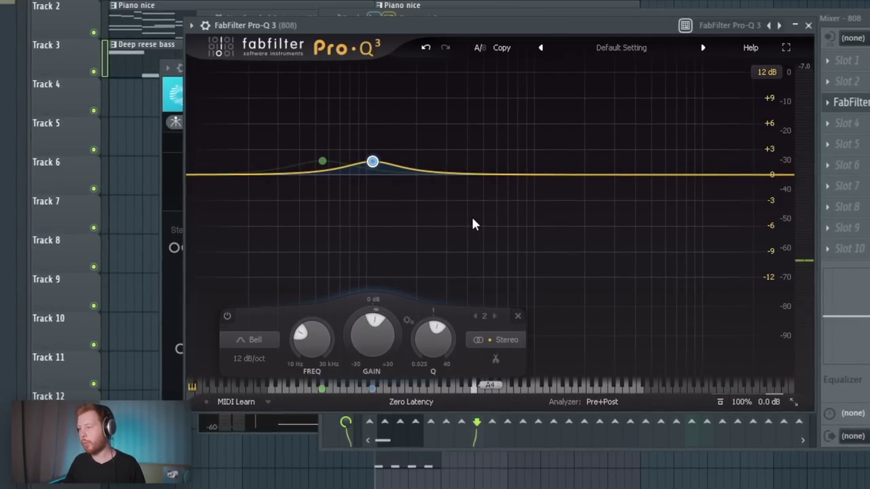
Step: Insert RBass Stereo in slot 4 of the 808 track with frequency 55 and intensity about -2.9
{"action": "left_click", "coordinate": [846, 123]}
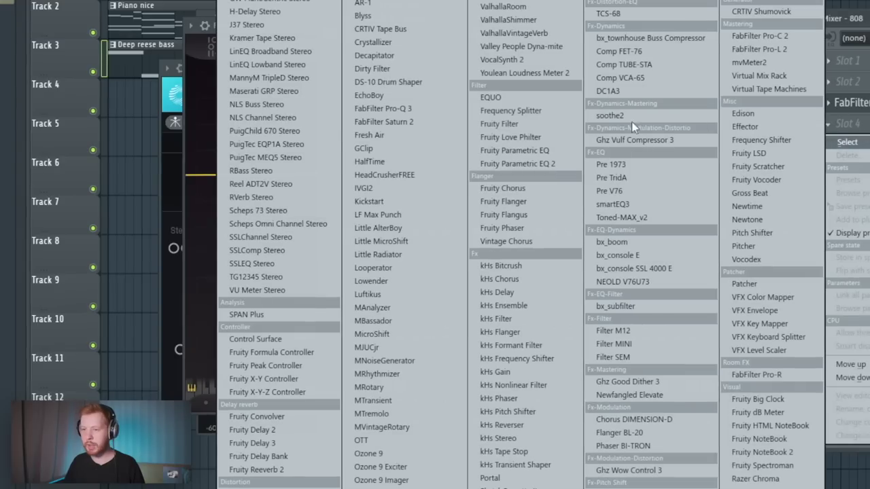
{"action": "left_click", "coordinate": [278, 170]}
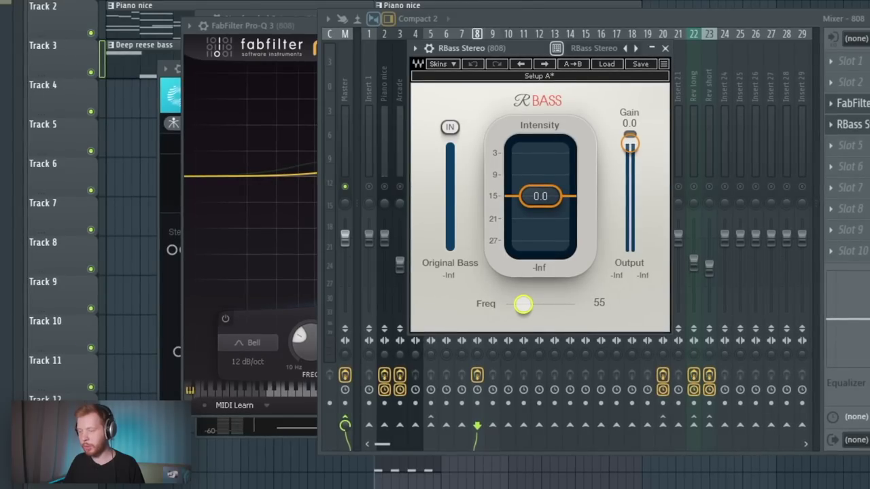
{"action": "left_click_drag", "start_coordinate": [507, 53], "coordinate": [533, 49]}
{"action": "key", "text": "space"}
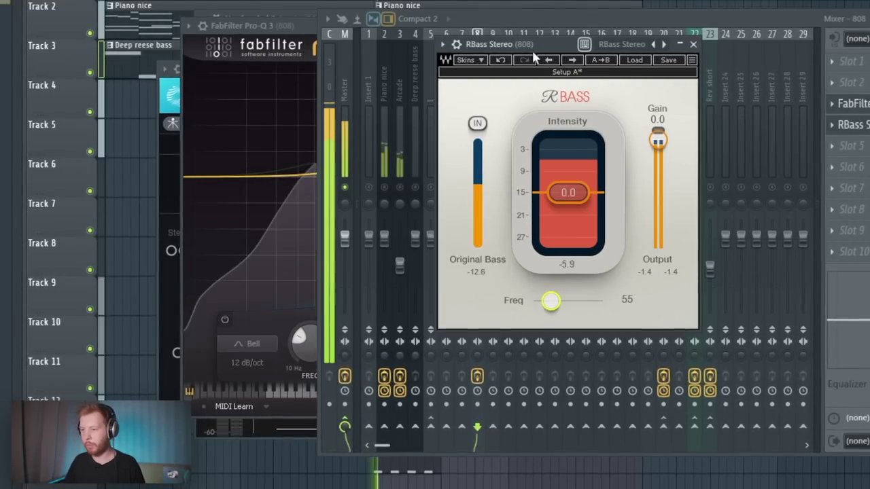
{"action": "mouse_move", "coordinate": [575, 202]}
{"action": "left_mouse_down"}
{"action": "mouse_move", "coordinate": [574, 211]}
{"action": "mouse_move", "coordinate": [571, 203]}
{"action": "left_mouse_up"}
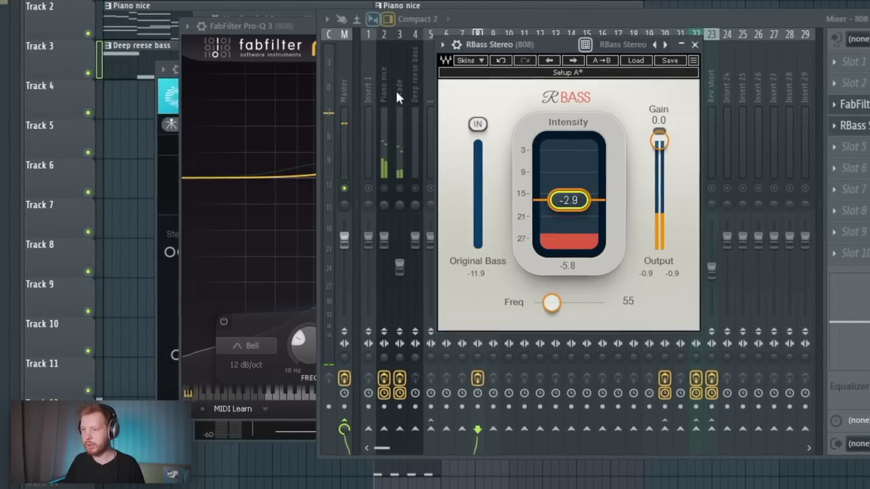
Step: Insert the DC1A3 compressor in slot 5 of the 808 track and set its input to about 0.8
{"action": "left_click", "coordinate": [443, 75]}
{"action": "left_click", "coordinate": [484, 93]}
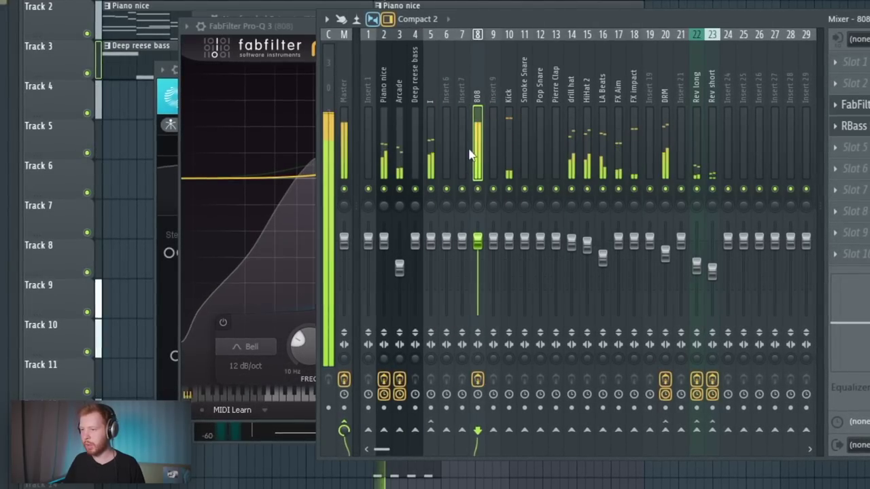
{"action": "left_click", "coordinate": [854, 147]}
{"action": "mouse_move", "coordinate": [854, 167]}
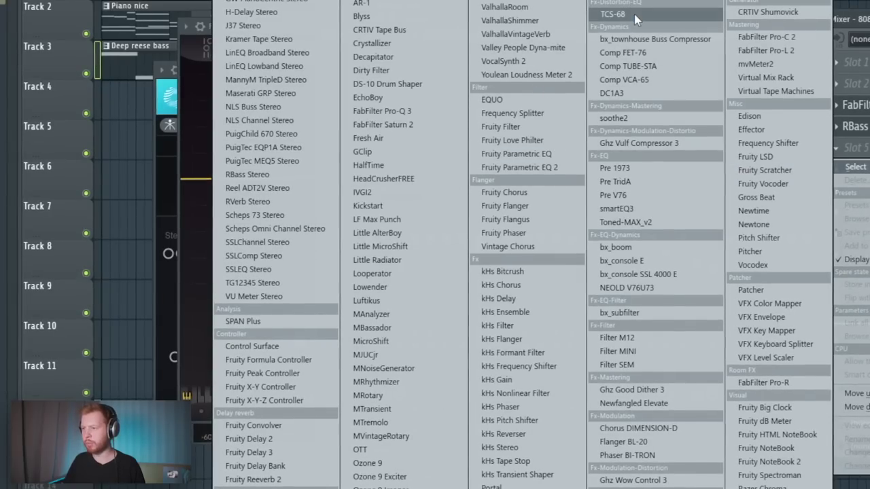
{"action": "left_click", "coordinate": [612, 93]}
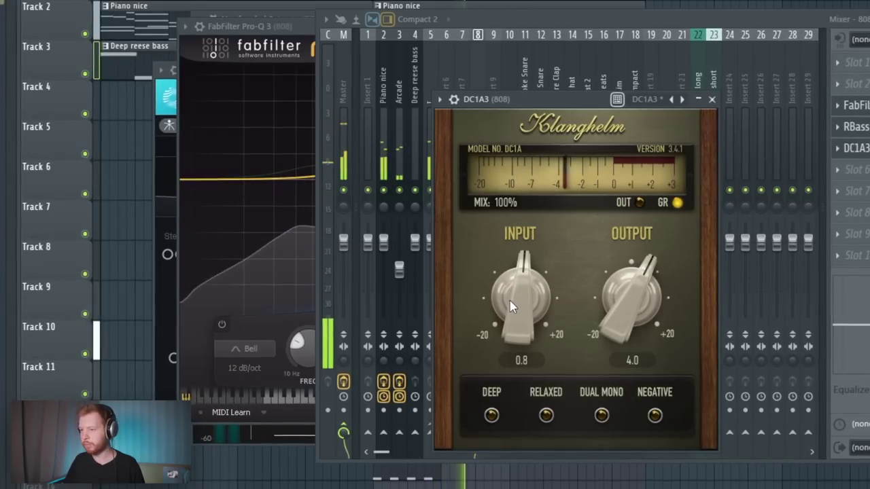
{"action": "left_click", "coordinate": [474, 68]}
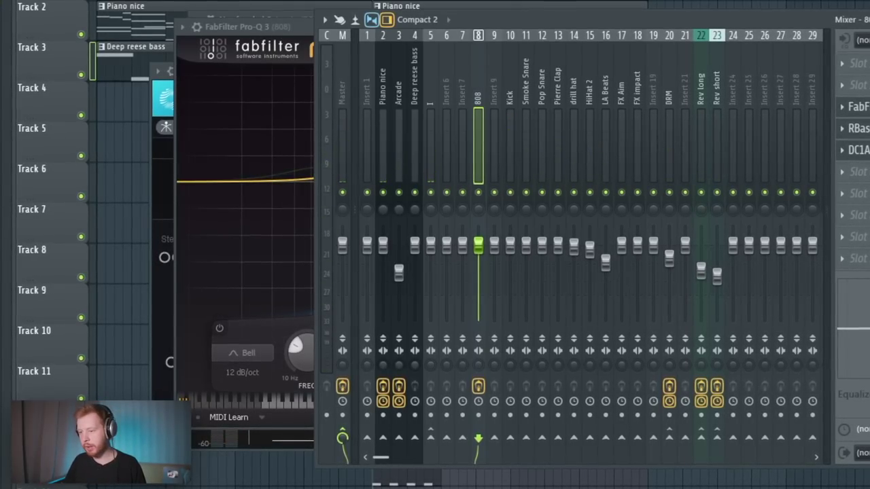
Step: Insert RC-20 Retro Color in slot 3 of the Insert 9 mixer track
{"action": "left_click", "coordinate": [491, 87]}
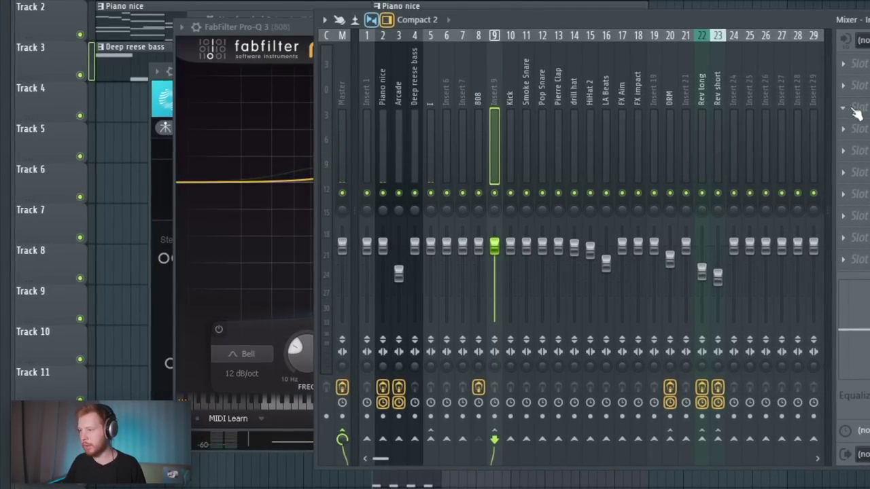
{"action": "left_click", "coordinate": [849, 107]}
{"action": "mouse_move", "coordinate": [859, 127]}
{"action": "left_click", "coordinate": [373, 488]}
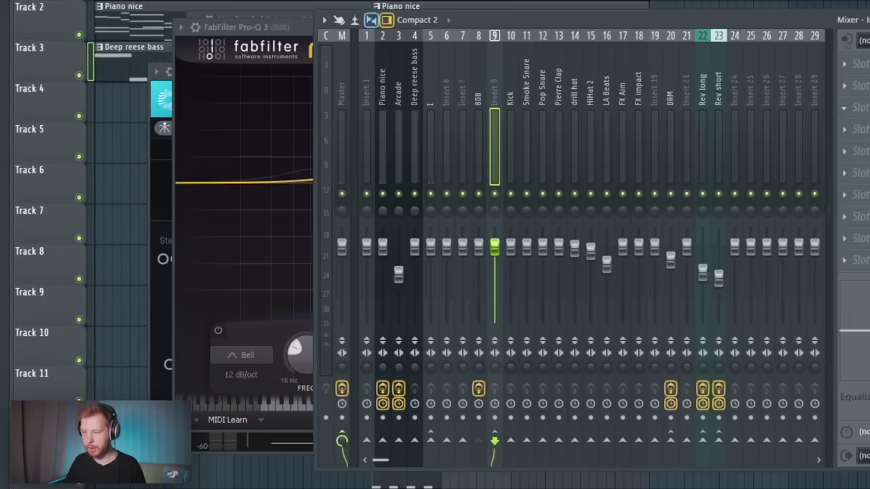
Step: Turn off RC-20's Noise, Wobble and Magnetic modules and adjust the Distort amount with the AIR type
{"action": "left_click", "coordinate": [282, 308]}
{"action": "left_click", "coordinate": [379, 309]}
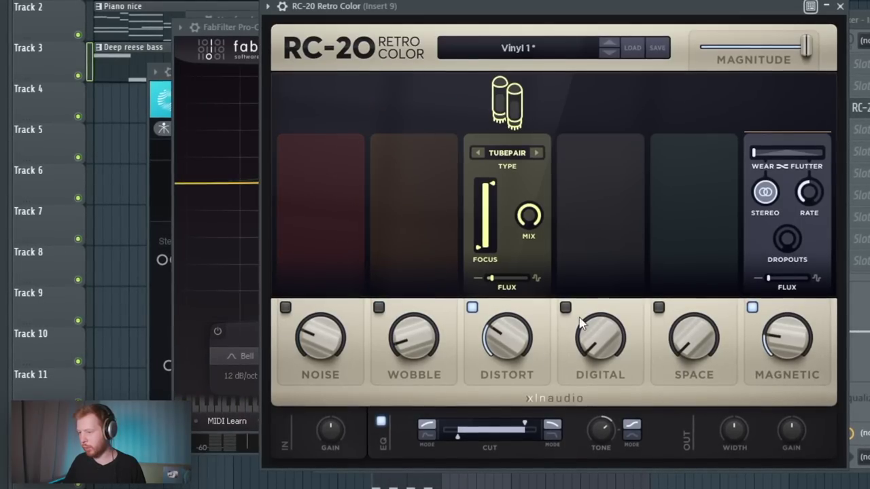
{"action": "left_click", "coordinate": [752, 309]}
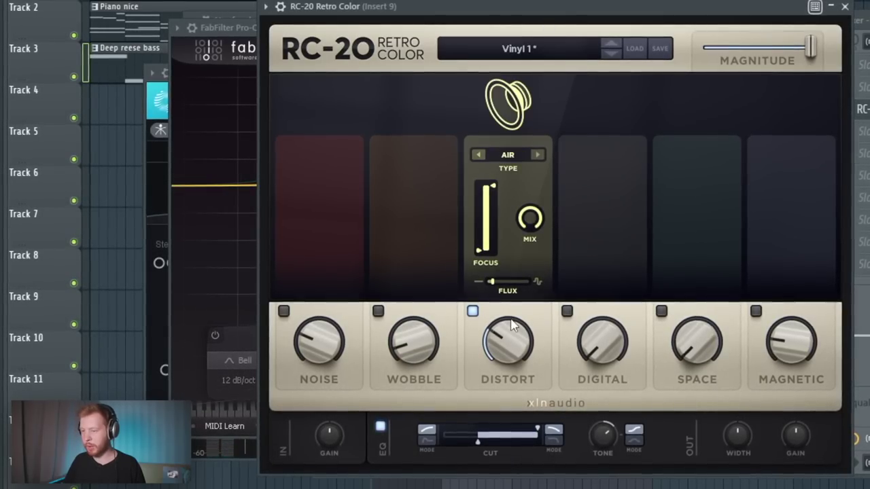
{"action": "left_click_drag", "start_coordinate": [512, 338], "coordinate": [537, 225]}
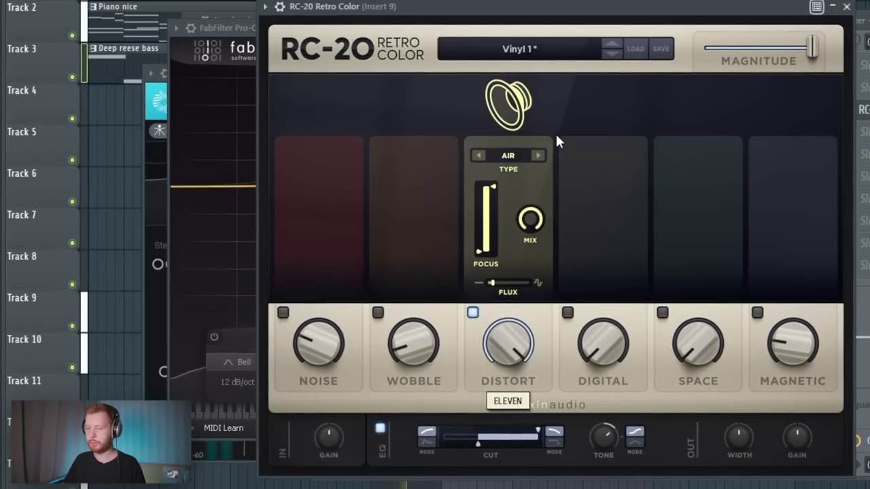
{"action": "left_click_drag", "start_coordinate": [557, 136], "coordinate": [575, 210]}
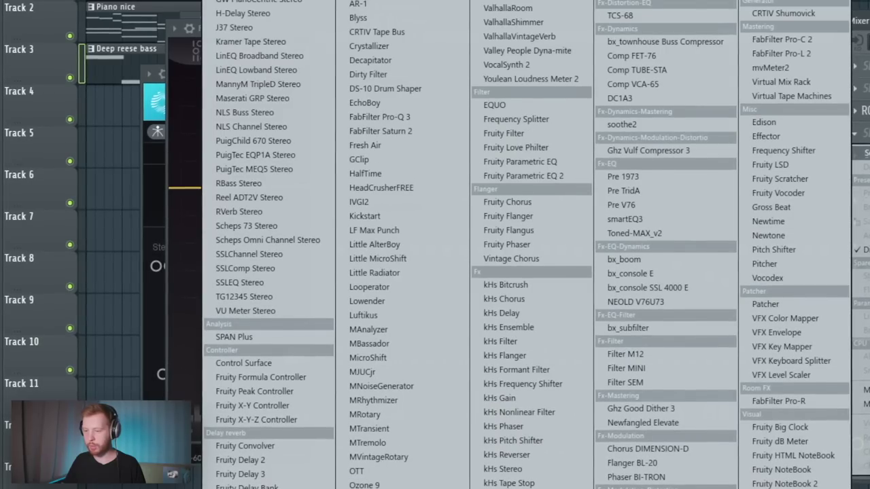
Step: Insert Ozone 9 Imager in slot 4 of Insert 9, enable Stereoize, split off a low band, set Band 2 width to 100 and play
{"action": "left_click", "coordinate": [374, 485]}
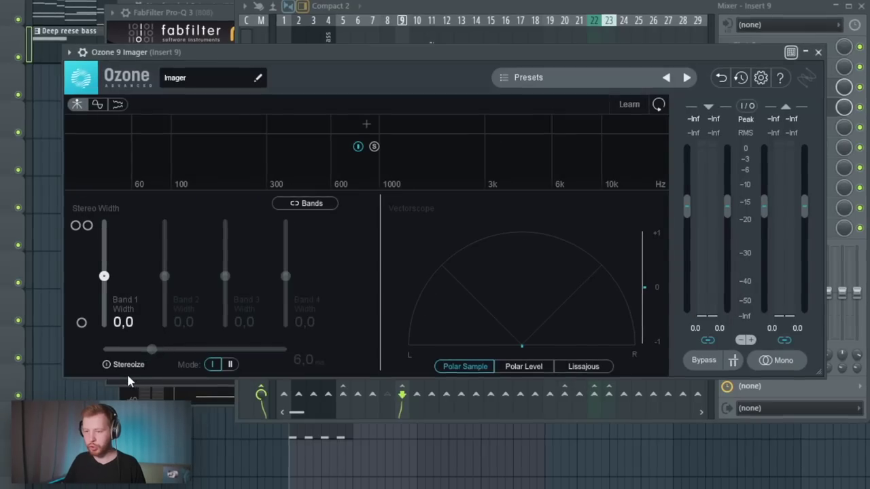
{"action": "left_click", "coordinate": [129, 365]}
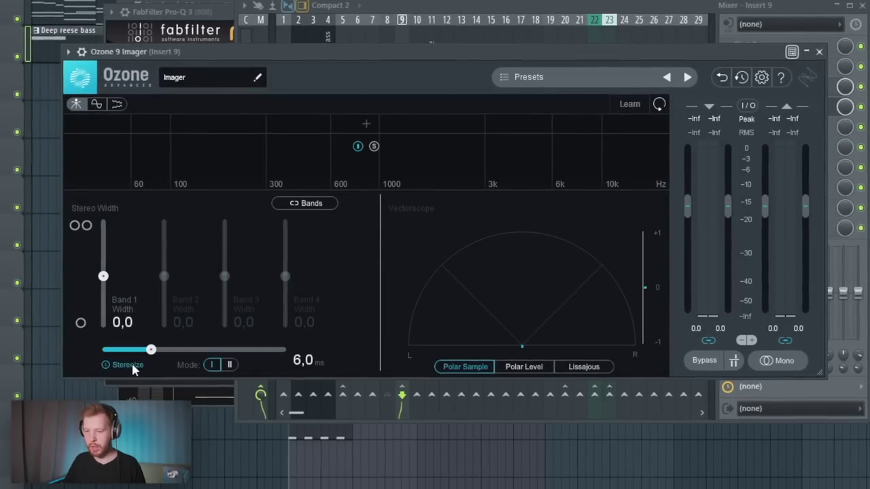
{"action": "left_click", "coordinate": [220, 126]}
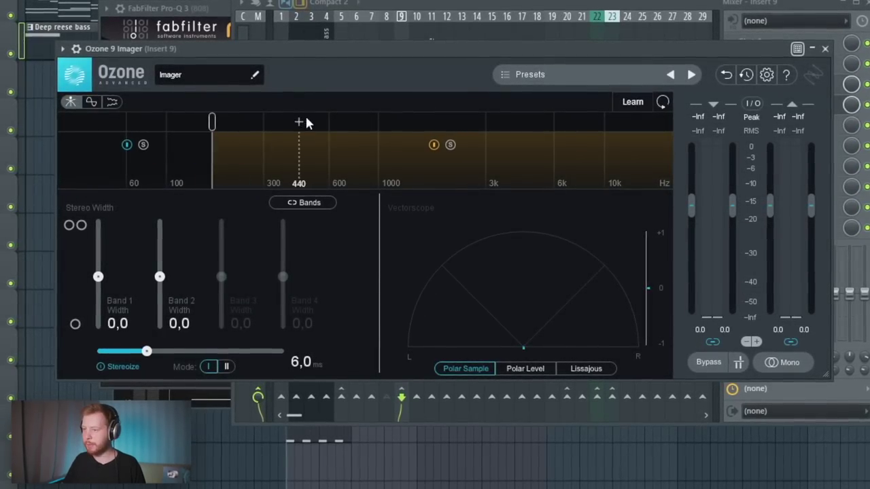
{"action": "left_click_drag", "start_coordinate": [160, 277], "coordinate": [158, 221]}
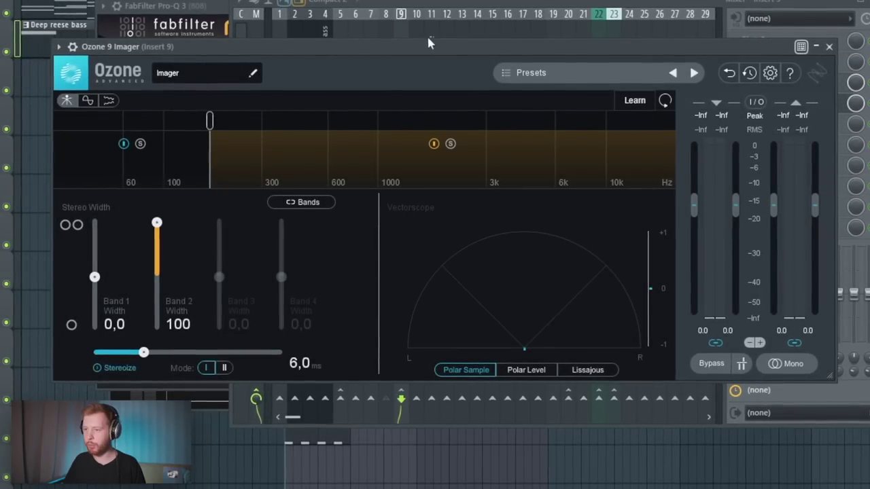
{"action": "key", "text": "space"}
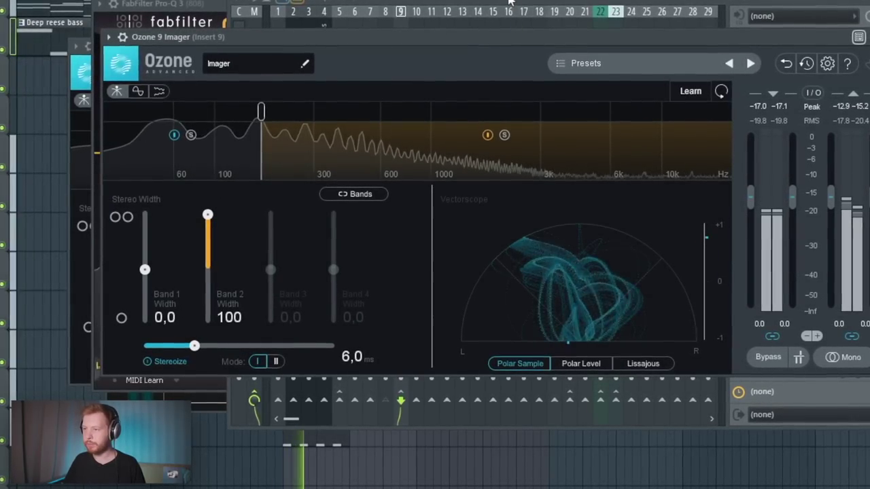
Step: Insert FabFilter Saturn 2 in slot 3 of mixer track I, split it into two bands and raise Band 2 drive to about 34%
{"action": "key", "text": "F9"}
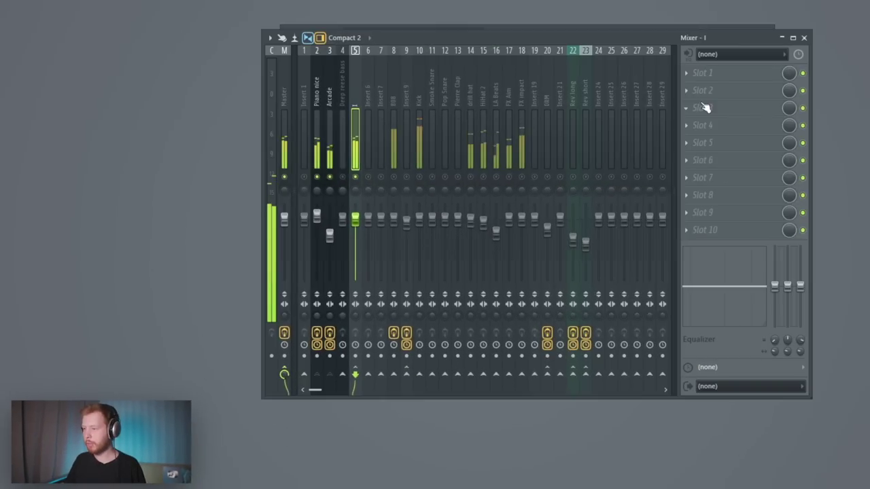
{"action": "left_click", "coordinate": [703, 106]}
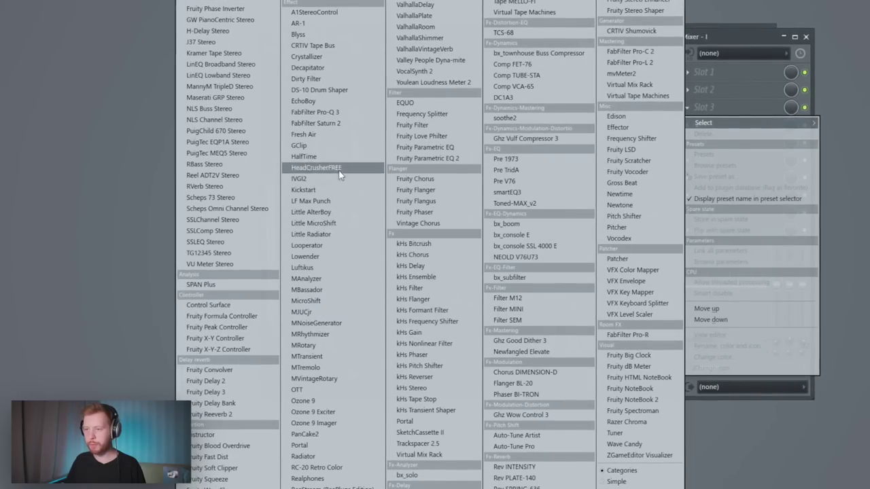
{"action": "left_click", "coordinate": [336, 125]}
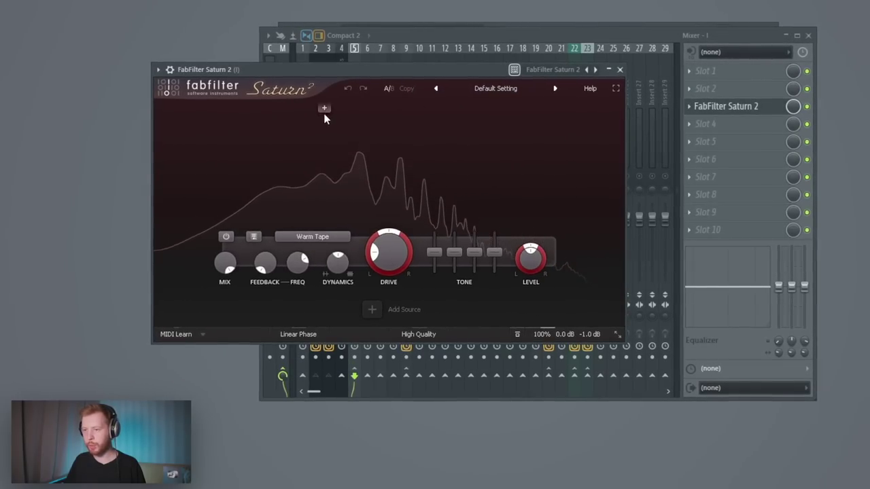
{"action": "left_click", "coordinate": [324, 118]}
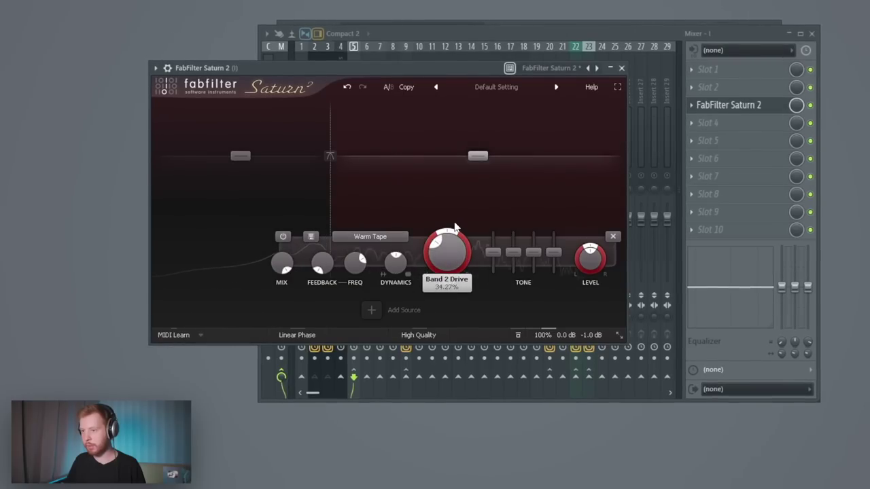
{"action": "left_click_drag", "start_coordinate": [455, 228], "coordinate": [459, 219]}
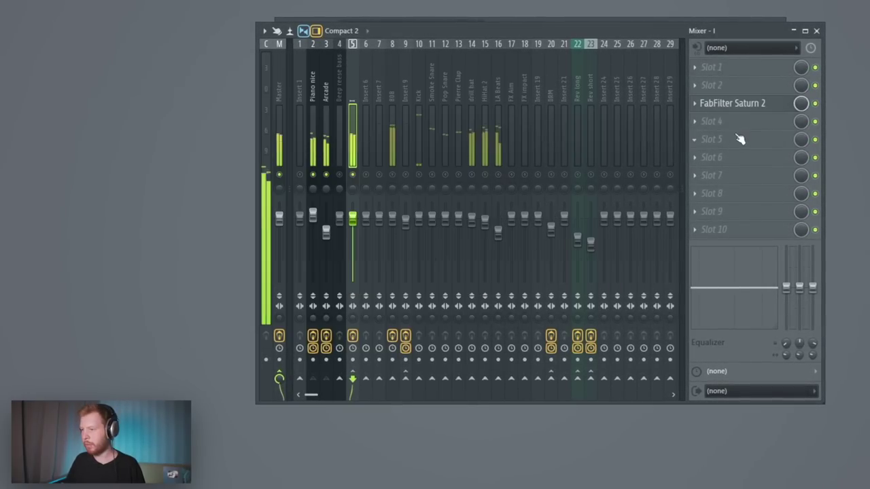
Step: Insert Ozone 9 Imager in slot 4 of track I and set Band 2 width to about 20 and Band 3 to about 28
{"action": "left_click", "coordinate": [725, 121]}
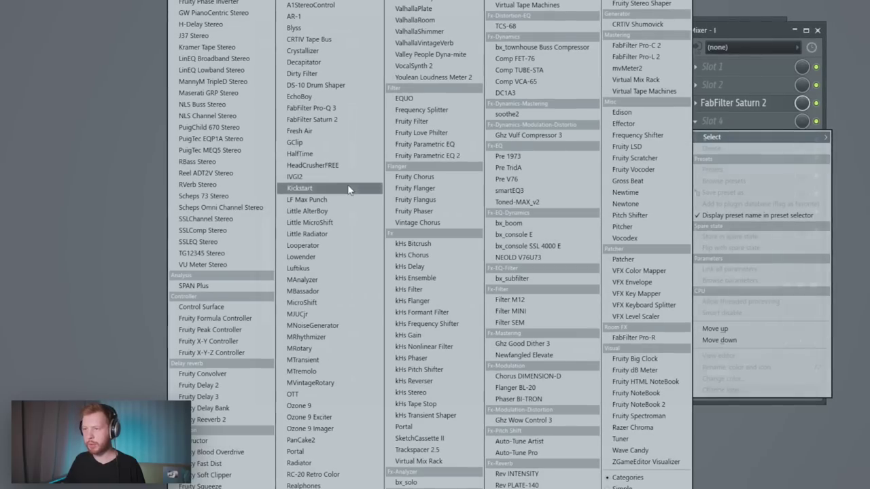
{"action": "left_click", "coordinate": [332, 428]}
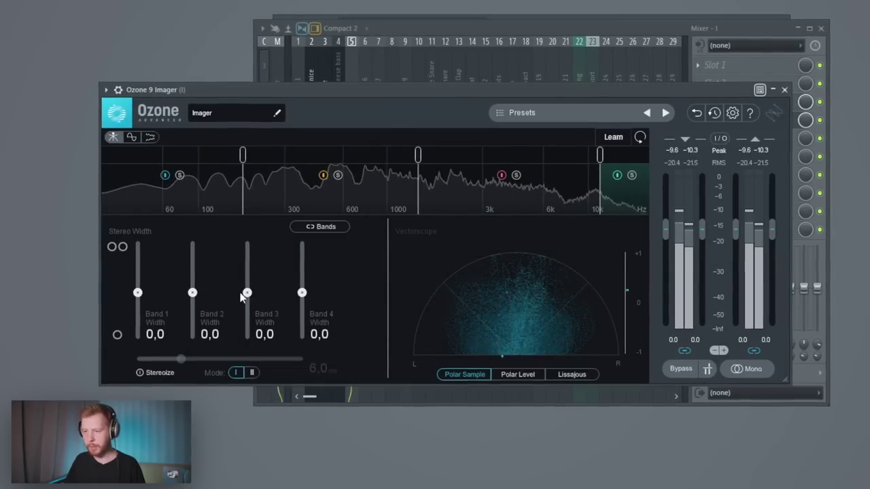
{"action": "left_click_drag", "start_coordinate": [247, 294], "coordinate": [256, 227]}
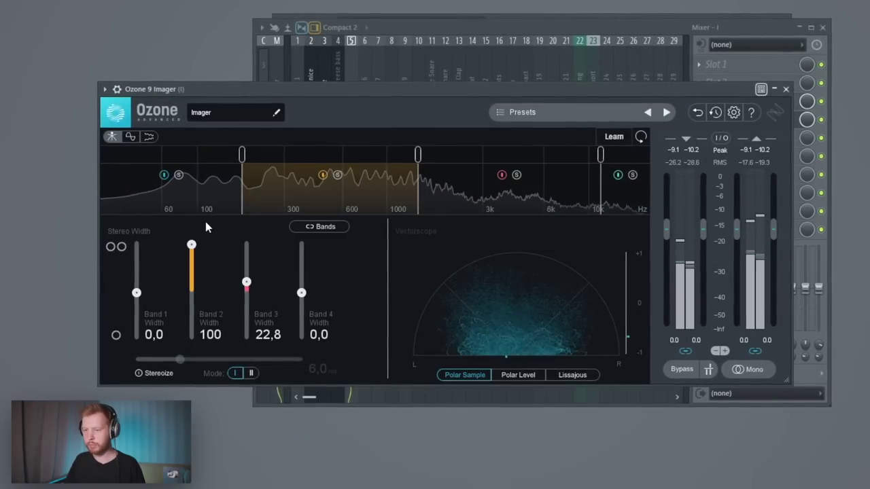
{"action": "left_click_drag", "start_coordinate": [192, 245], "coordinate": [245, 281]}
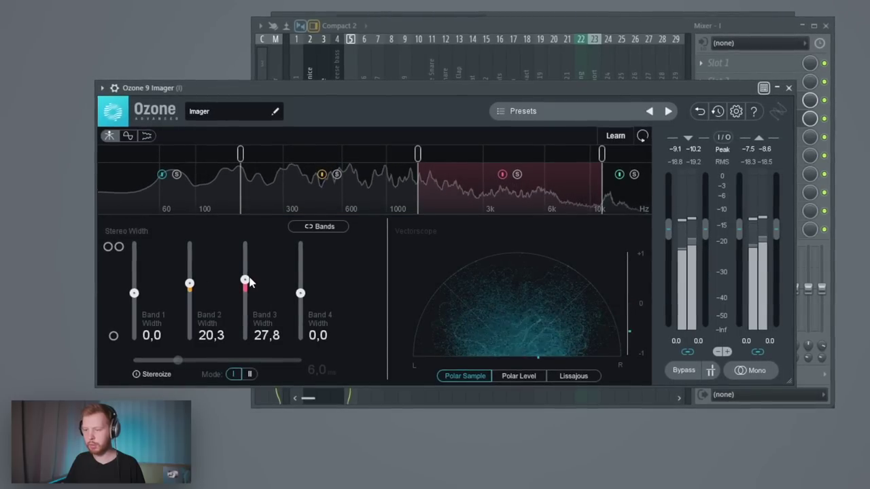
{"action": "left_click", "coordinate": [789, 87]}
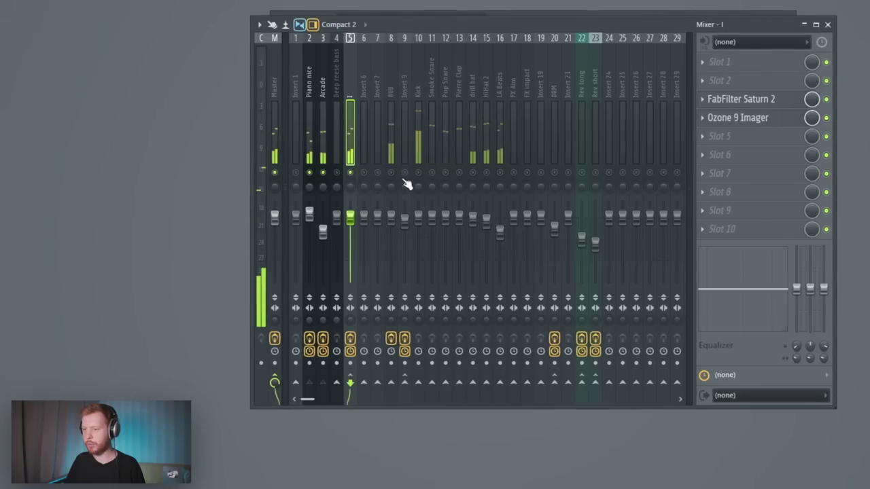
Step: Move all playlist clips to start at bar 37 and copy the first VOX and Piano nice clips back to bar 1
{"action": "left_click", "coordinate": [556, 231]}
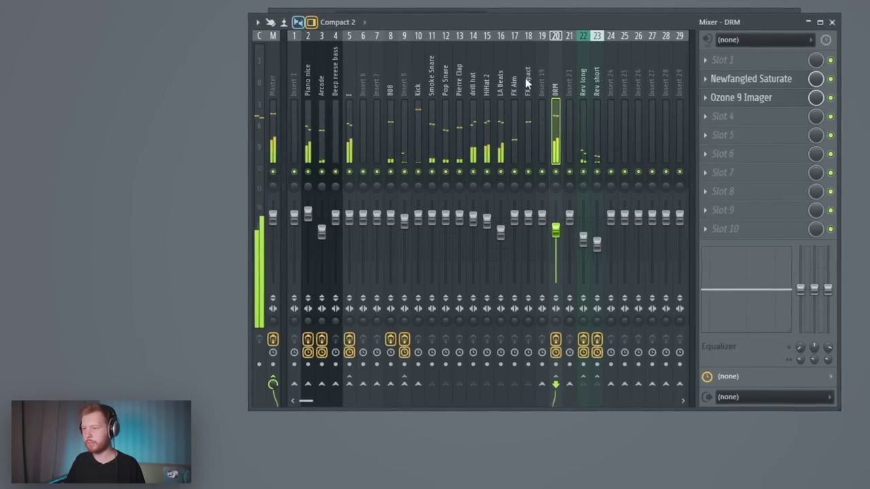
{"action": "left_click", "coordinate": [531, 233]}
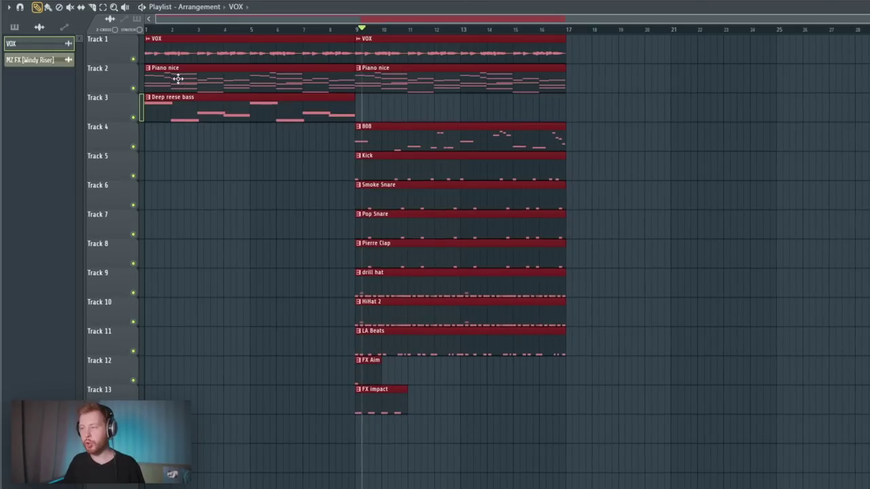
{"action": "scroll", "coordinate": [476, 204], "scroll_direction": "left", "scroll_amount": 5}
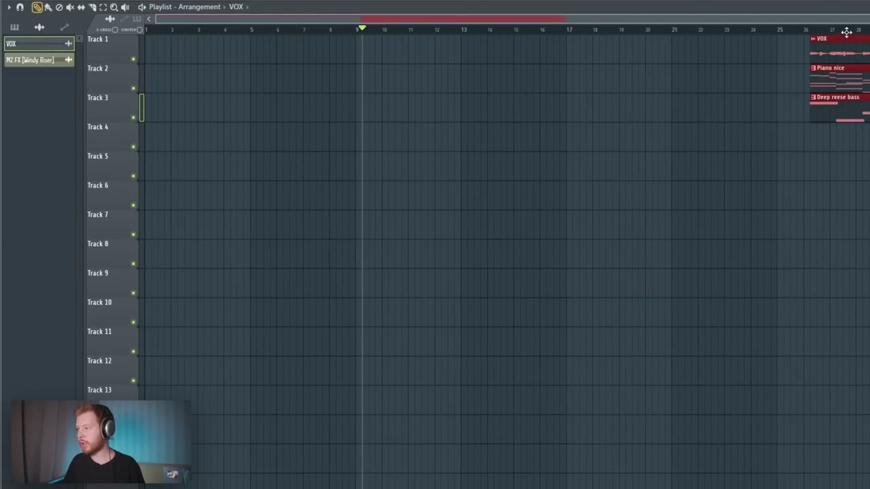
{"action": "scroll", "coordinate": [849, 33], "scroll_direction": "up", "scroll_amount": 3}
{"action": "scroll", "coordinate": [497, 149], "scroll_direction": "down", "scroll_amount": 2}
{"action": "scroll", "coordinate": [553, 81], "scroll_direction": "left", "scroll_amount": 3}
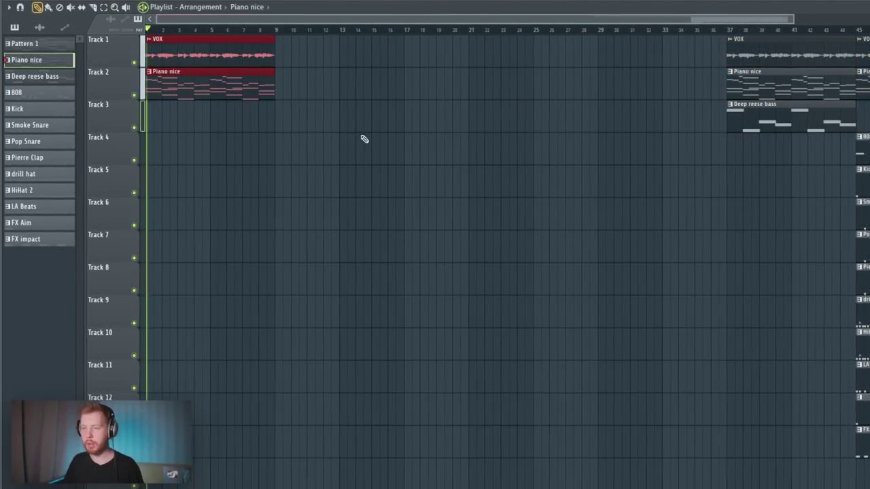
Step: Place Piano nice, Deep reese bass, Smoke Snare and HiHat 2 clips at bar 9 as the second section
{"action": "mouse_move", "coordinate": [364, 124]}
{"action": "left_mouse_down"}
{"action": "mouse_move", "coordinate": [346, 130]}
{"action": "mouse_move", "coordinate": [312, 117]}
{"action": "left_mouse_up"}
{"action": "left_click_drag", "start_coordinate": [790, 90], "coordinate": [368, 89]}
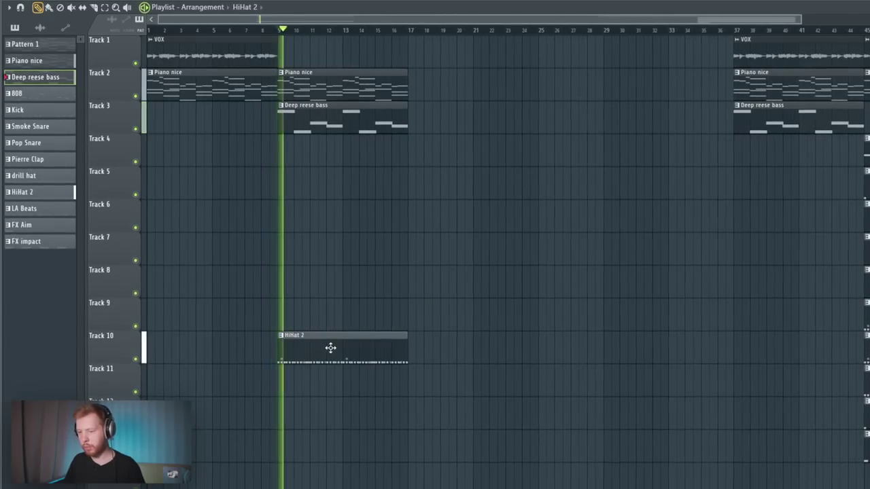
{"action": "key", "text": "space"}
{"action": "left_click_drag", "start_coordinate": [30, 127], "coordinate": [354, 225]}
{"action": "left_click_drag", "start_coordinate": [339, 85], "coordinate": [319, 416]}
{"action": "right_click", "coordinate": [374, 289]}
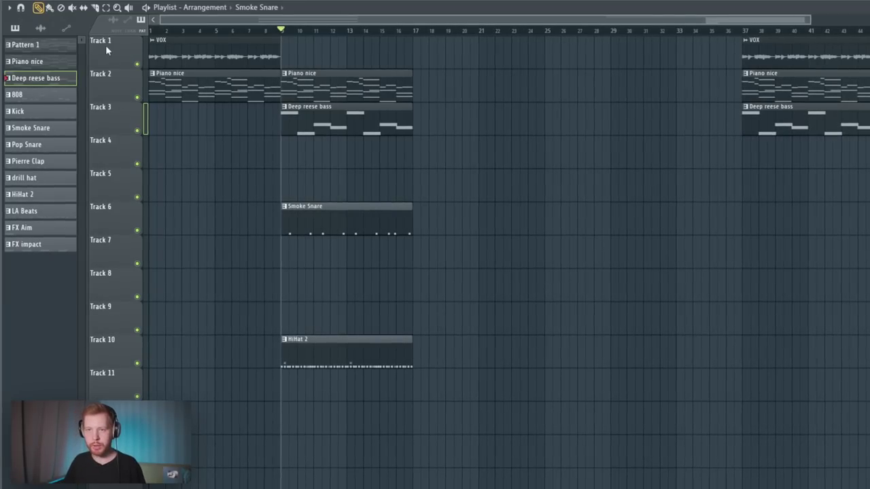
Step: Place the MZ FX [Windy Riser] audio clip in the playlist so that it ends at bar 17
{"action": "left_click", "coordinate": [40, 28]}
{"action": "left_click", "coordinate": [323, 286]}
{"action": "scroll", "coordinate": [401, 278], "scroll_direction": "up", "scroll_amount": 4}
{"action": "mouse_move", "coordinate": [432, 288]}
{"action": "left_mouse_down"}
{"action": "mouse_move", "coordinate": [444, 291]}
{"action": "mouse_move", "coordinate": [406, 287]}
{"action": "mouse_move", "coordinate": [417, 288]}
{"action": "left_mouse_up"}
Step: Normalize the Windy Riser audio clip and adjust its fade-in
{"action": "double_click", "coordinate": [417, 288]}
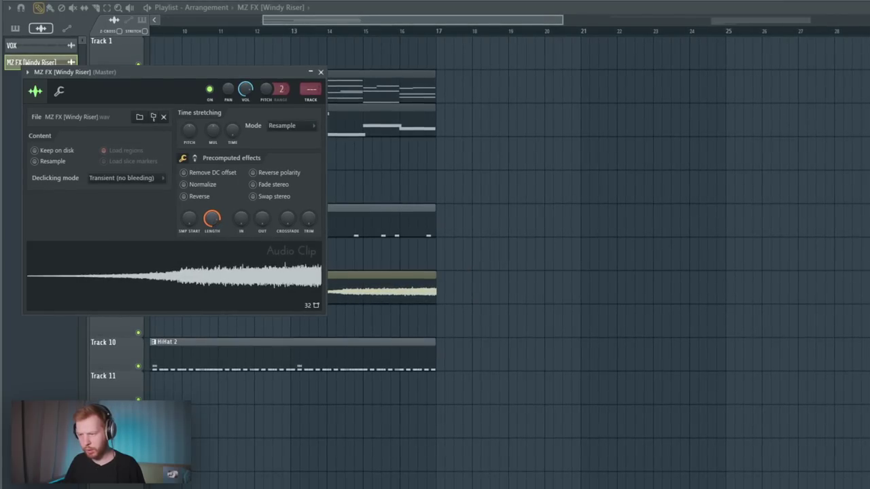
{"action": "left_click", "coordinate": [202, 185]}
{"action": "left_click_drag", "start_coordinate": [242, 218], "coordinate": [241, 204]}
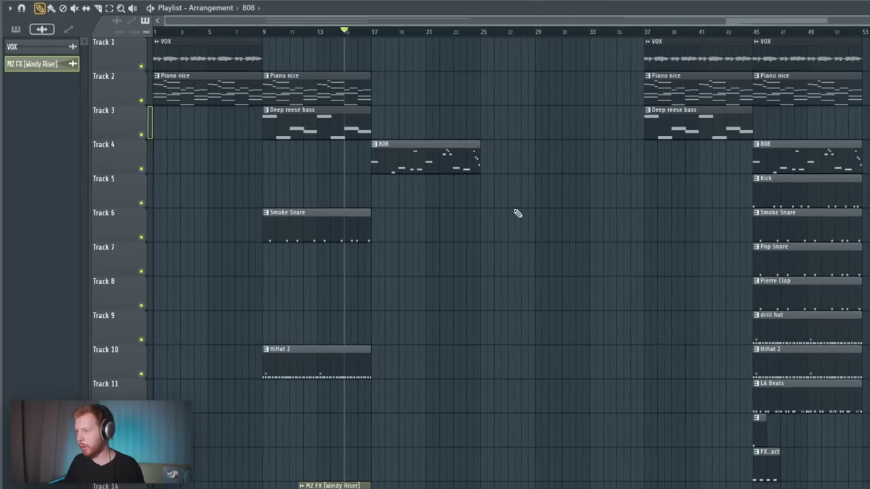
Step: Copy the VOX, Piano nice, drum and FX clips from bar 45 to bar 17 alongside the 808
{"action": "mouse_move", "coordinate": [836, 39]}
{"action": "left_mouse_down"}
{"action": "mouse_move", "coordinate": [840, 99]}
{"action": "mouse_move", "coordinate": [441, 101]}
{"action": "left_mouse_up"}
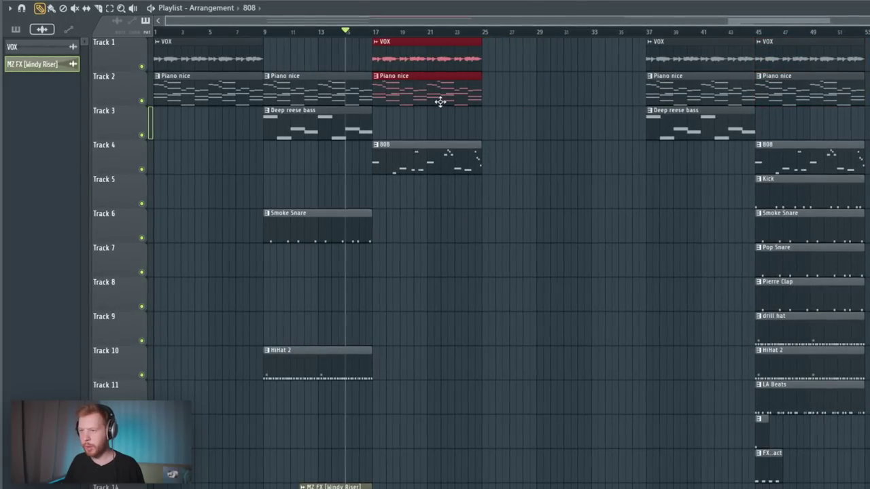
{"action": "left_click_drag", "start_coordinate": [835, 175], "coordinate": [835, 486]}
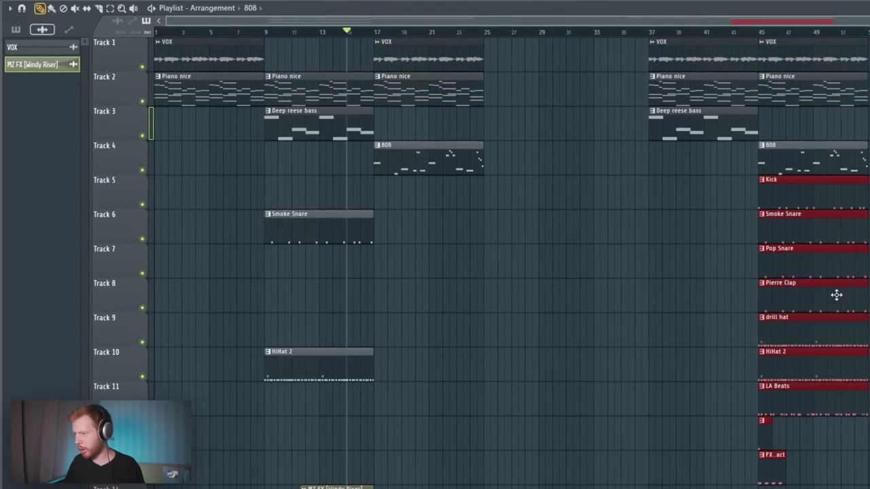
{"action": "left_click_drag", "start_coordinate": [835, 295], "coordinate": [453, 308]}
{"action": "scroll", "coordinate": [521, 336], "scroll_direction": "up", "scroll_amount": 3}
{"action": "scroll", "coordinate": [612, 323], "scroll_direction": "left", "scroll_amount": 3}
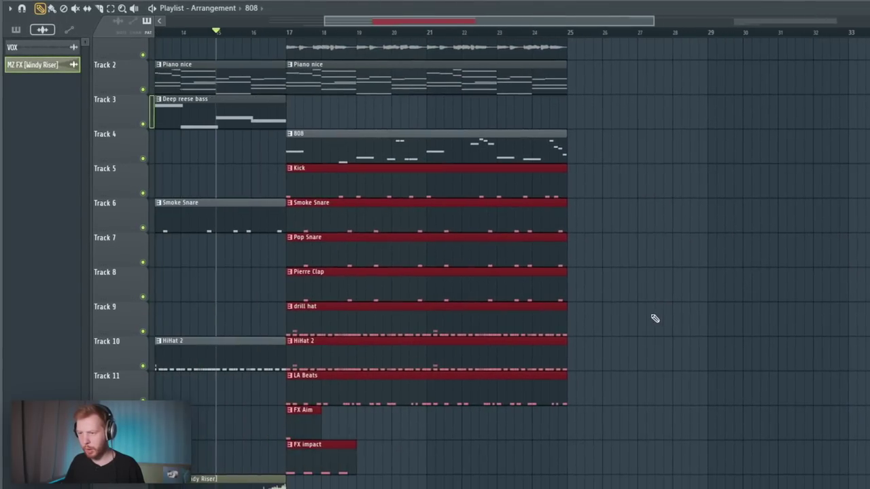
Step: Trim the starts of the 808 and Kick clips at bar 17 to just after bar 18 and play the section
{"action": "left_click", "coordinate": [655, 317], "text": "ctrl"}
{"action": "left_click_drag", "start_coordinate": [305, 134], "coordinate": [339, 190]}
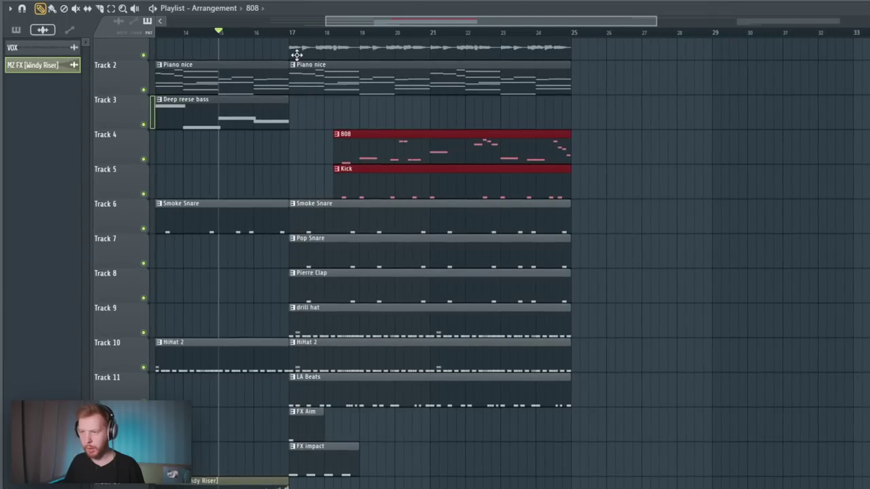
{"action": "key", "text": "space"}
Step: Copy the bar 17 section to bar 25 and delete the Kick clip from the copy
{"action": "left_click", "coordinate": [749, 194]}
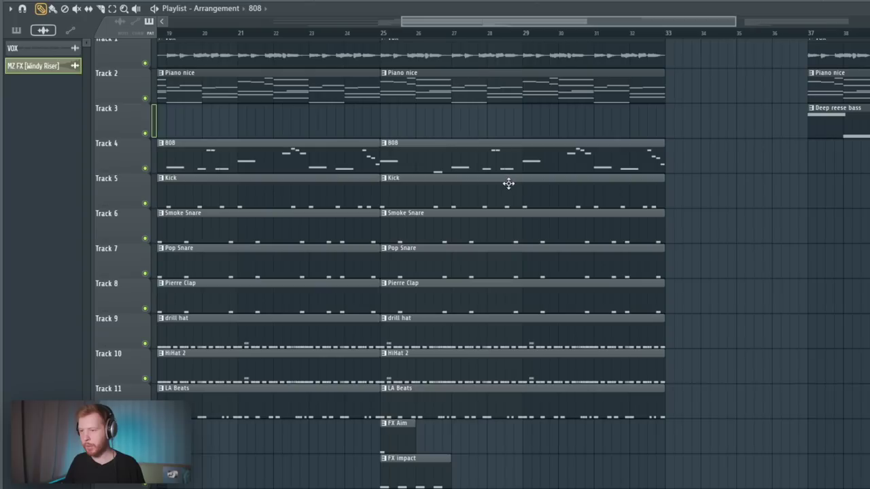
{"action": "right_click", "coordinate": [508, 184]}
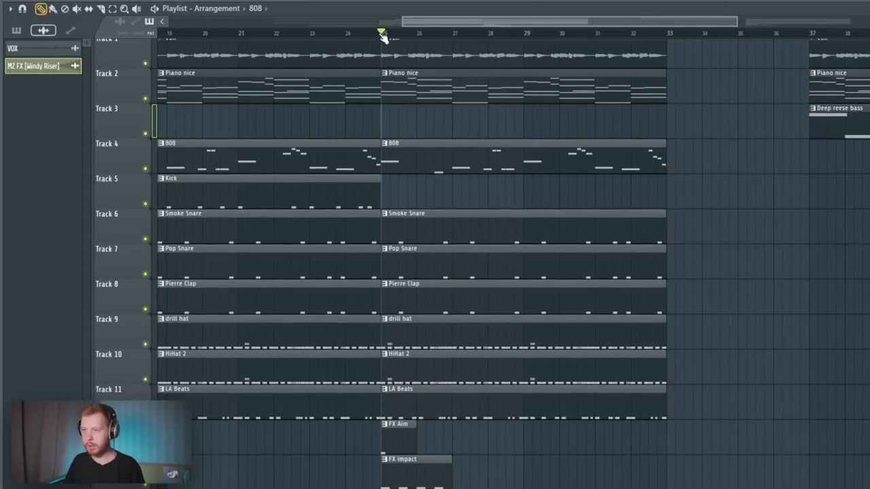
Step: Remove the 808 from bars 25 to 29 and cut a half-bar gap in the drum clips before bar 29
{"action": "scroll", "coordinate": [447, 243], "scroll_direction": "up", "scroll_amount": 2}
{"action": "left_click_drag", "start_coordinate": [360, 148], "coordinate": [558, 148]}
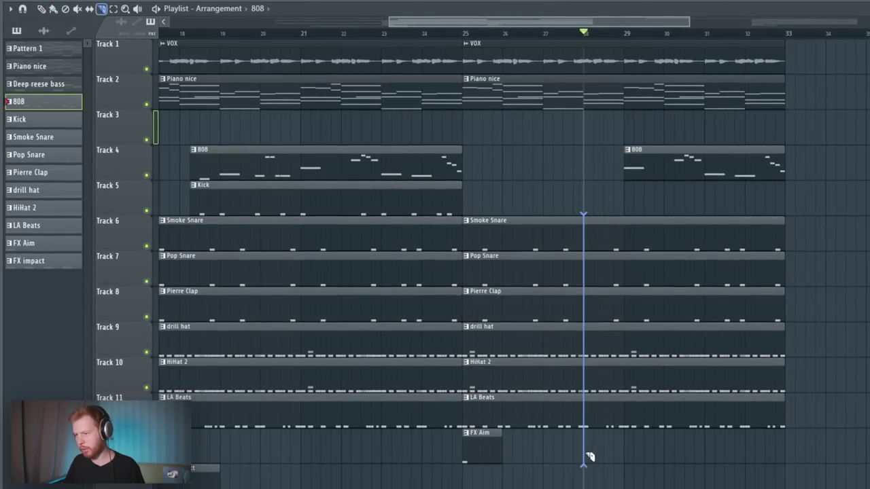
{"action": "scroll", "coordinate": [667, 322], "scroll_direction": "up", "scroll_amount": 2}
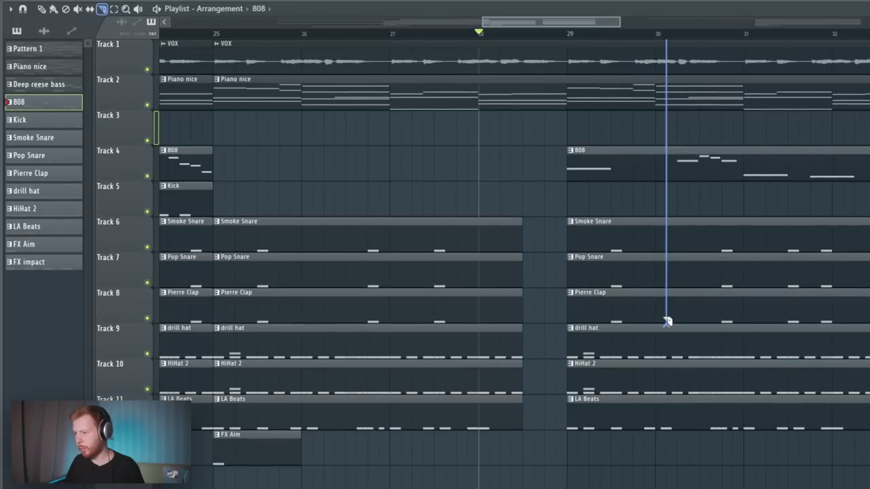
{"action": "left_click_drag", "start_coordinate": [739, 73], "coordinate": [751, 56]}
{"action": "key", "text": "p"}
{"action": "left_click_drag", "start_coordinate": [655, 64], "coordinate": [639, 72]}
{"action": "key", "text": "space"}
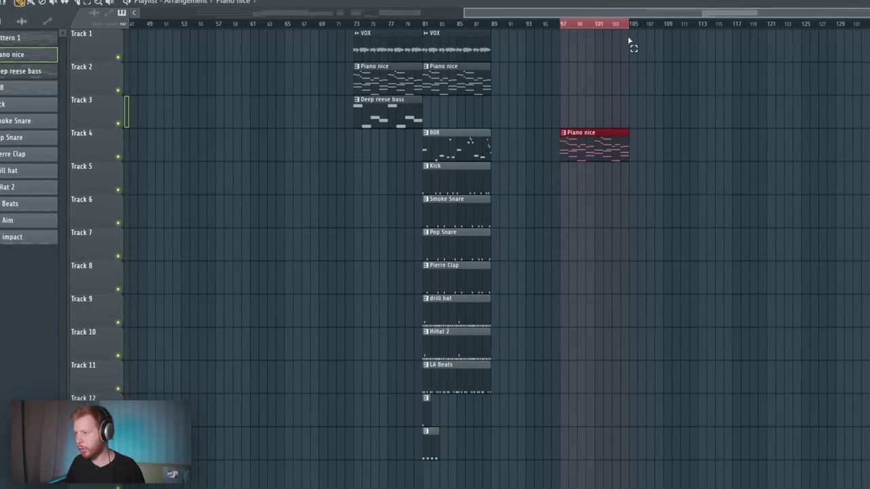
Step: Consolidate the Piano nice clip at bar 97 into a WAV audio clip and place it on Track 2 at bar 41
{"action": "key", "text": "ctrl+alt+c"}
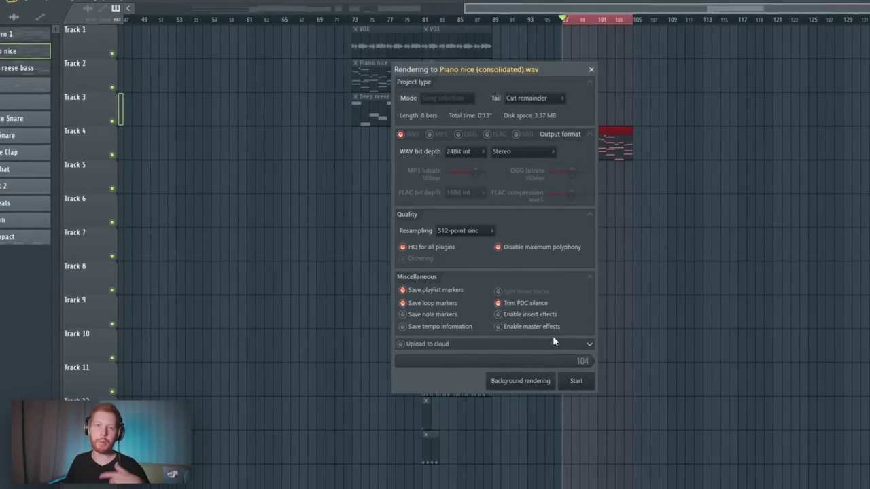
{"action": "left_click", "coordinate": [577, 382]}
{"action": "left_click_drag", "start_coordinate": [527, 136], "coordinate": [481, 49]}
Step: Set the consolidated piano clip's time stretching to Stretch, raise its pitch with a range of 12, and play it
{"action": "double_click", "coordinate": [488, 79]}
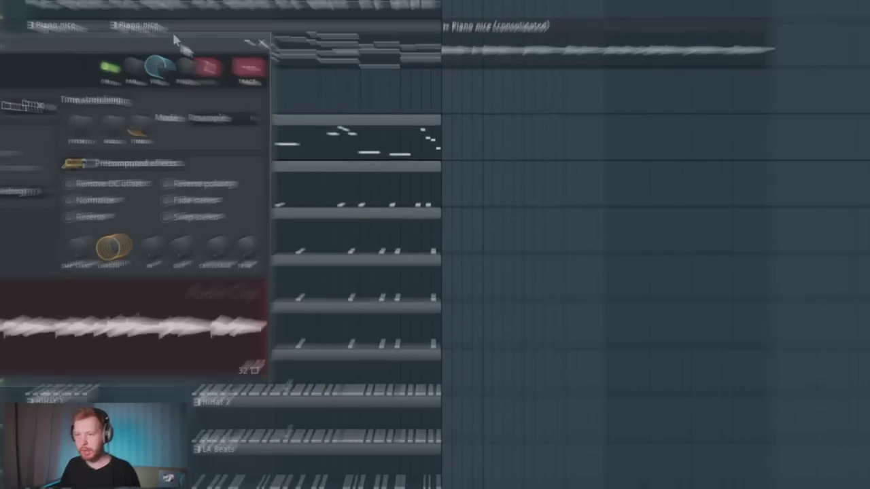
{"action": "left_click", "coordinate": [438, 136]}
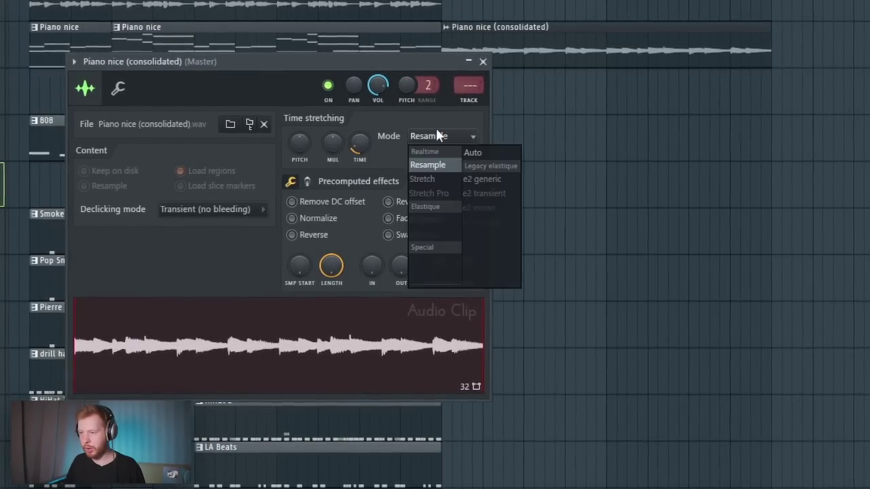
{"action": "left_click", "coordinate": [422, 178]}
{"action": "left_click_drag", "start_coordinate": [428, 82], "coordinate": [406, 77]}
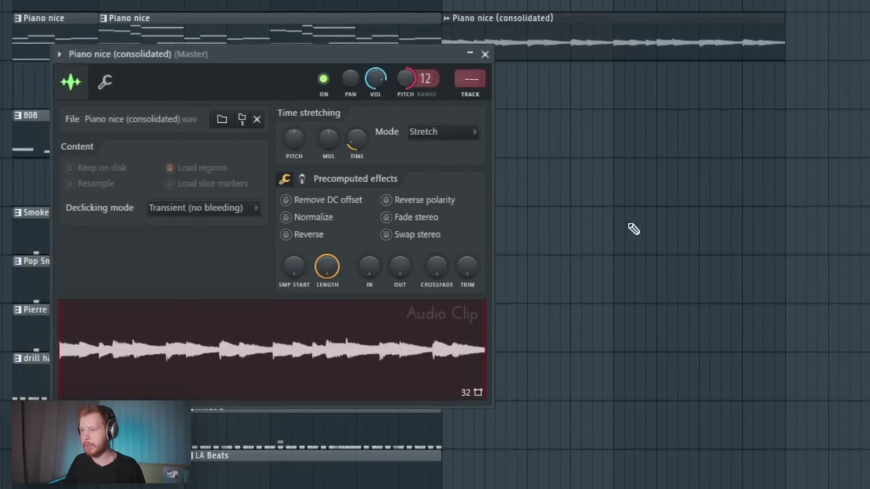
{"action": "left_click", "coordinate": [485, 55]}
{"action": "key", "text": "space"}
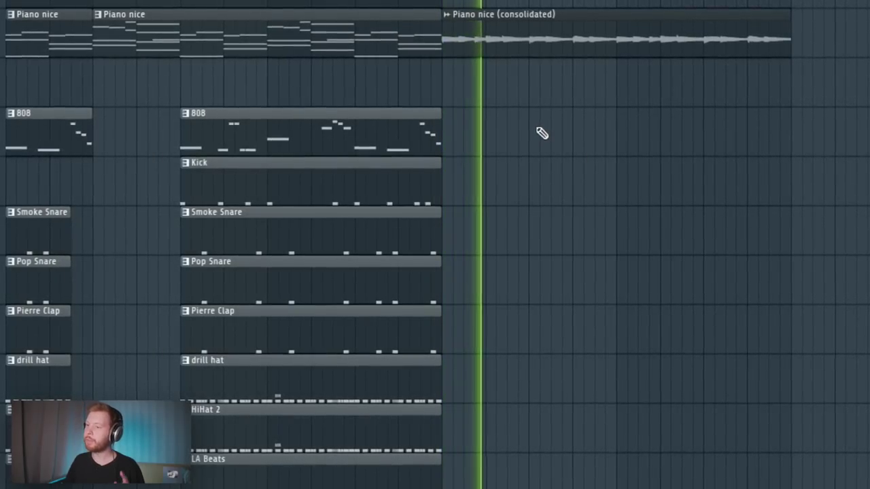
{"action": "key", "text": "space"}
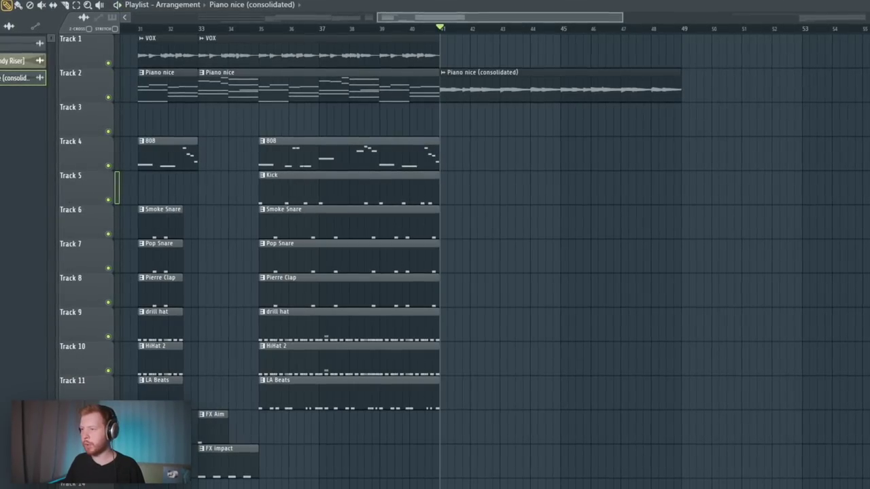
Step: Route the consolidated piano clip to the Piano nice mixer track and play it from bar 41
{"action": "key", "text": "F9"}
{"action": "left_click", "coordinate": [348, 127]}
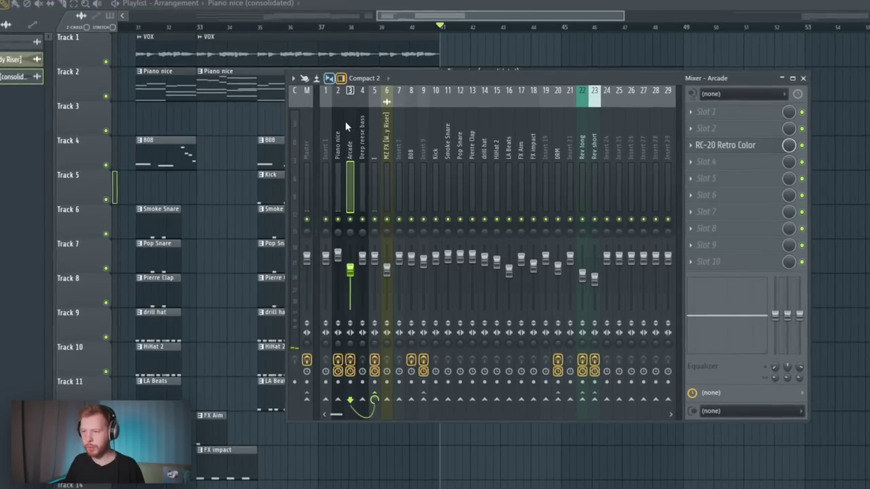
{"action": "left_click", "coordinate": [338, 127]}
{"action": "key", "text": "F9"}
{"action": "key", "text": "space"}
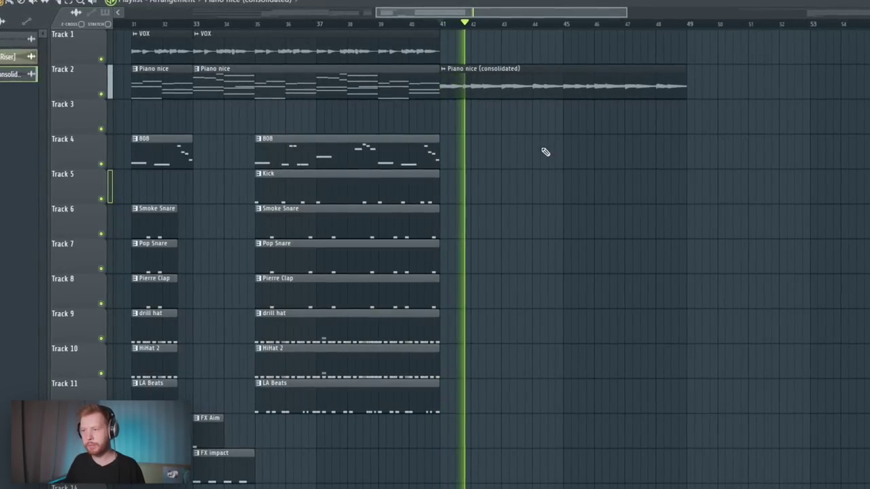
{"action": "key", "text": "space"}
Step: Copy the consolidated piano clip onto Track 3 at bar 41 and make the copy unique
{"action": "double_click", "coordinate": [511, 86]}
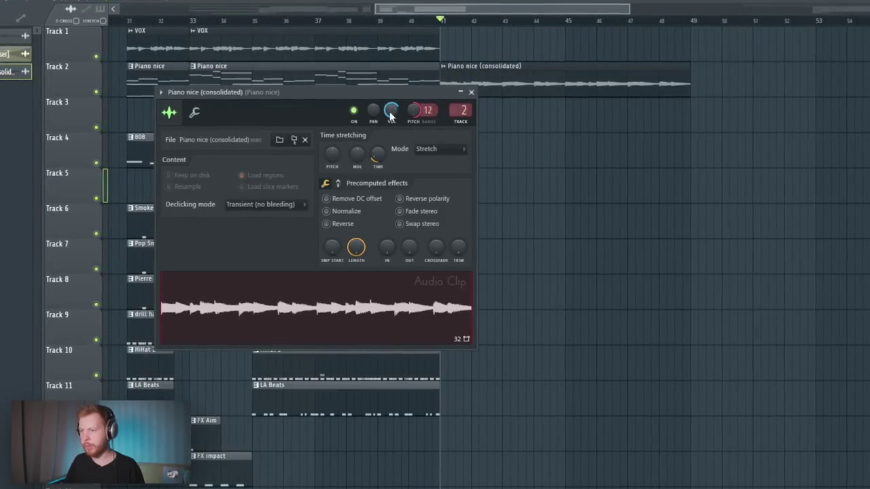
{"action": "mouse_move", "coordinate": [498, 86]}
{"action": "left_mouse_down", "text": "shift"}
{"action": "mouse_move", "coordinate": [490, 125]}
{"action": "mouse_move", "coordinate": [497, 120]}
{"action": "left_mouse_up", "text": "shift"}
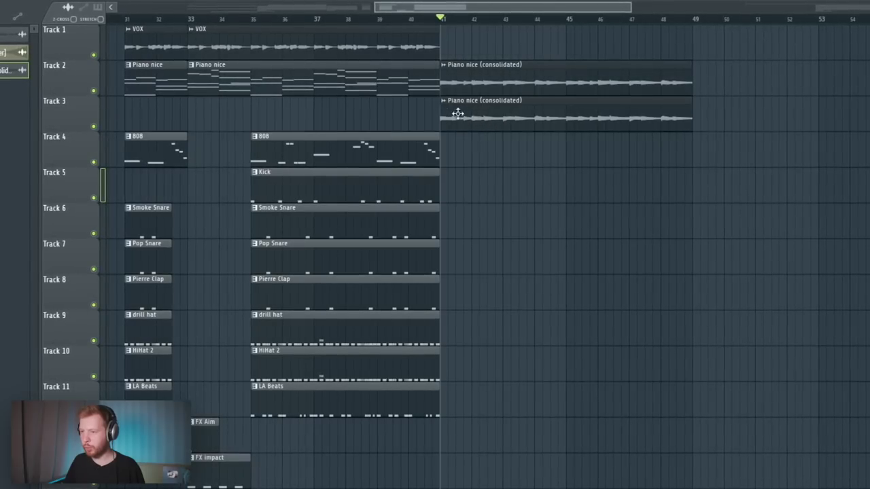
{"action": "left_click", "coordinate": [444, 100]}
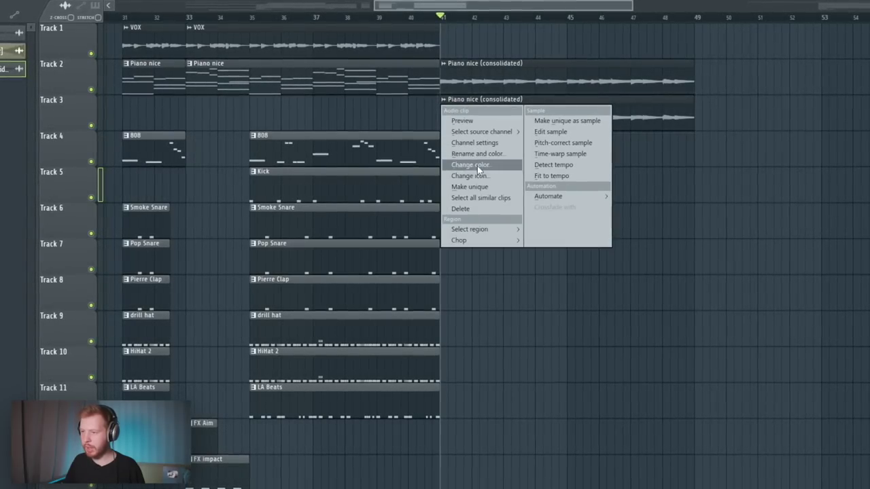
{"action": "left_click", "coordinate": [480, 187]}
Step: Route the copied piano clip to mixer insert 26 and name that insert PIANO LOW
{"action": "double_click", "coordinate": [486, 106]}
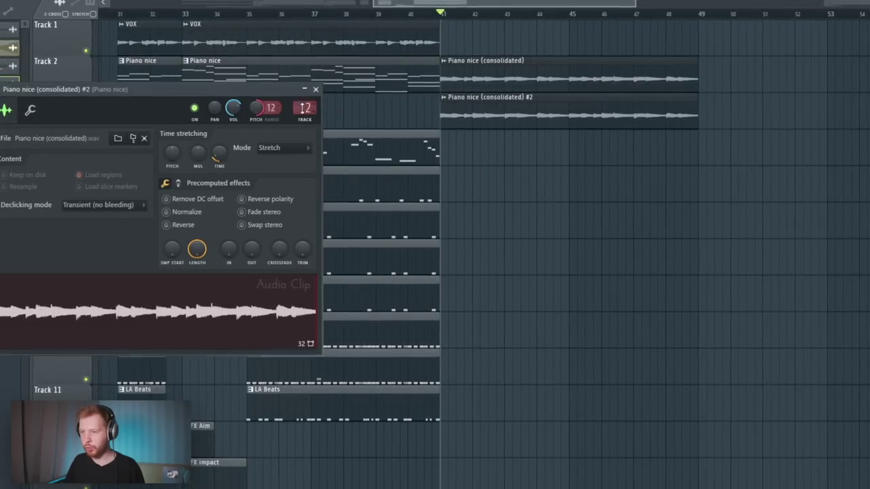
{"action": "left_click_drag", "start_coordinate": [303, 107], "coordinate": [304, 85]}
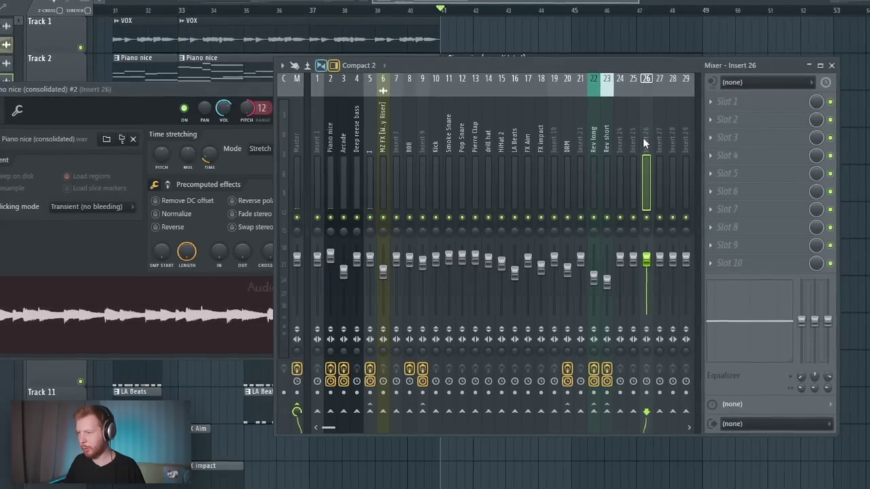
{"action": "key", "text": "F2"}
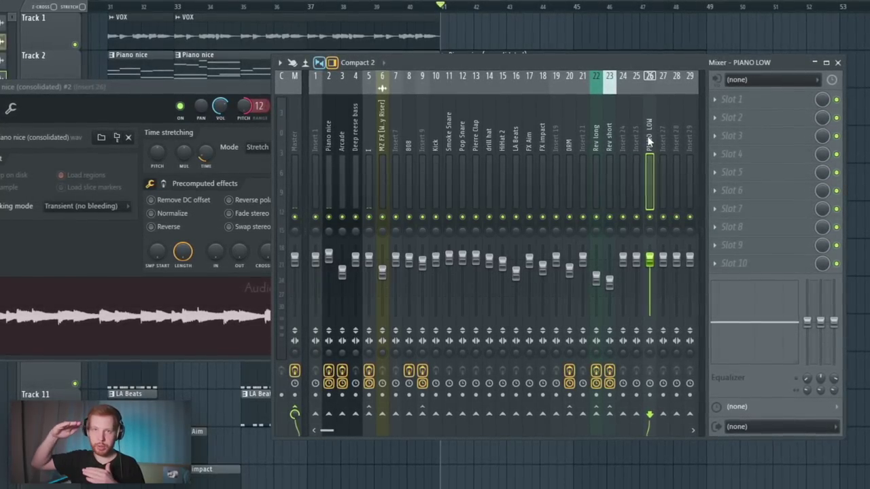
Step: Add HalfTime in slot 2 and Fruity Balance in slot 3 of the PIANO LOW mixer track
{"action": "left_click", "coordinate": [734, 117]}
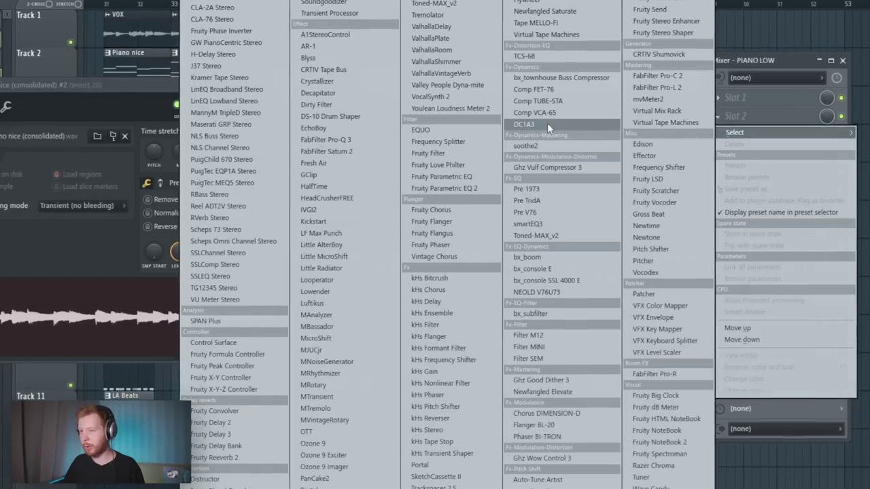
{"action": "left_click", "coordinate": [338, 51]}
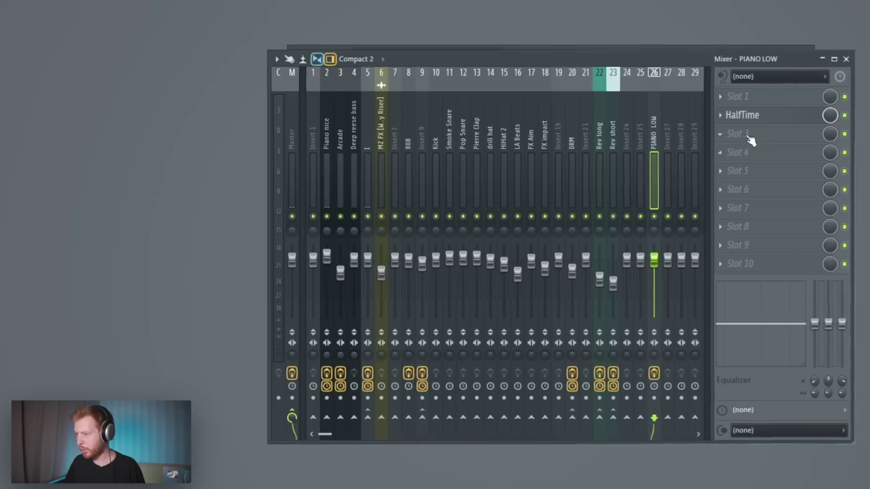
{"action": "left_click", "coordinate": [734, 135]}
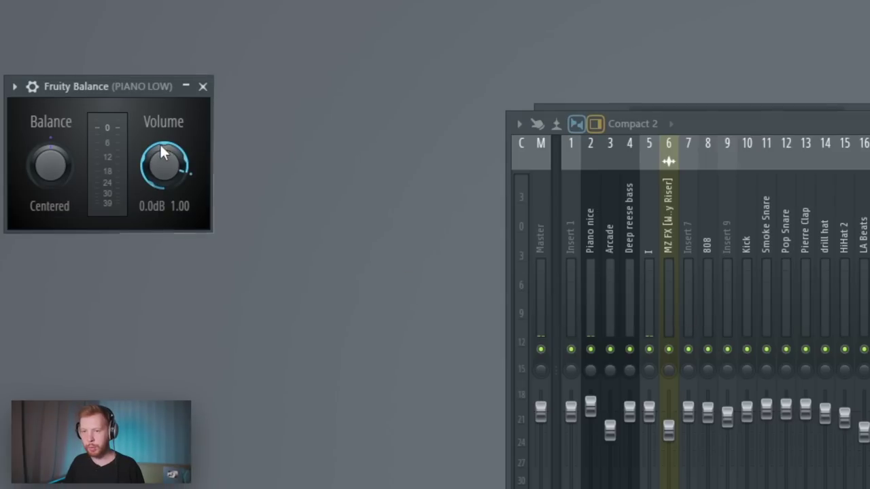
Step: Create an automation clip for the Fruity Balance volume and shorten it to one beat at bar 41
{"action": "right_click", "coordinate": [158, 170]}
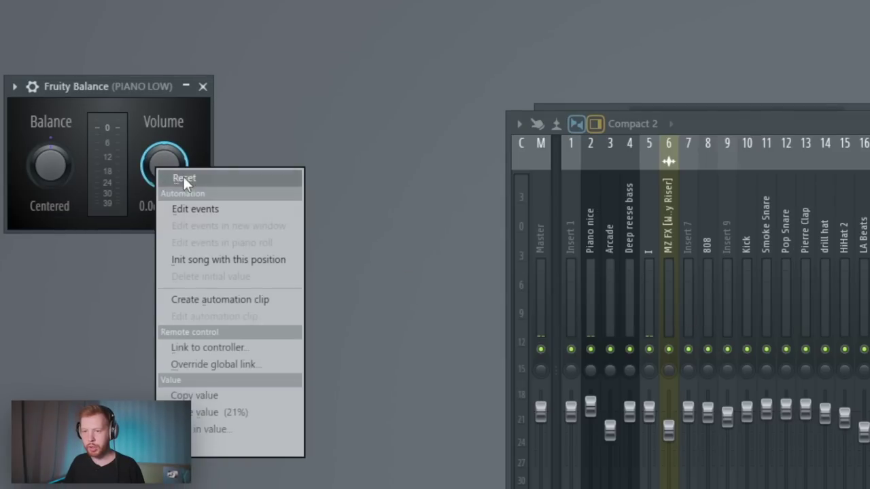
{"action": "left_click", "coordinate": [213, 296]}
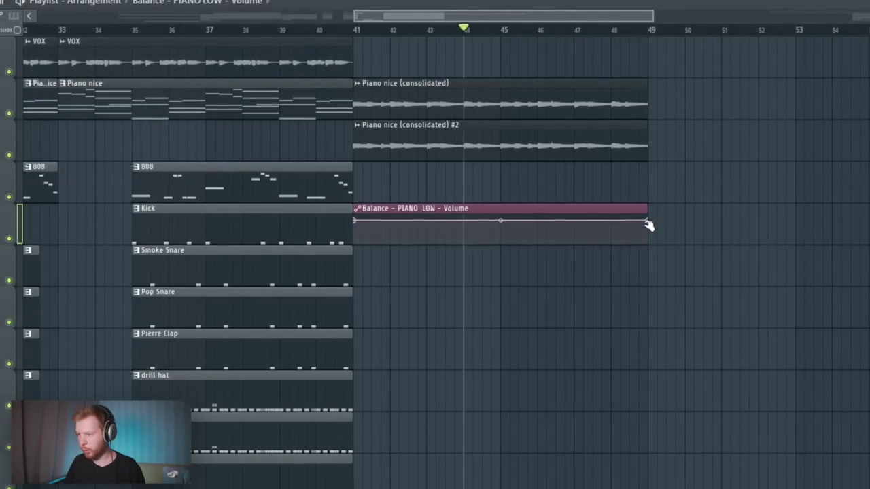
{"action": "left_click_drag", "start_coordinate": [649, 226], "coordinate": [391, 225]}
{"action": "scroll", "coordinate": [391, 225], "scroll_direction": "up", "scroll_amount": 5}
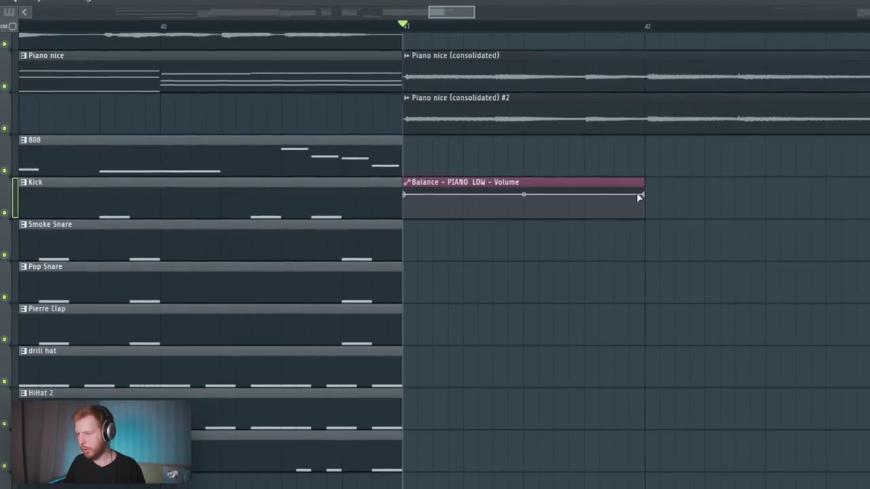
{"action": "left_click_drag", "start_coordinate": [642, 196], "coordinate": [464, 197]}
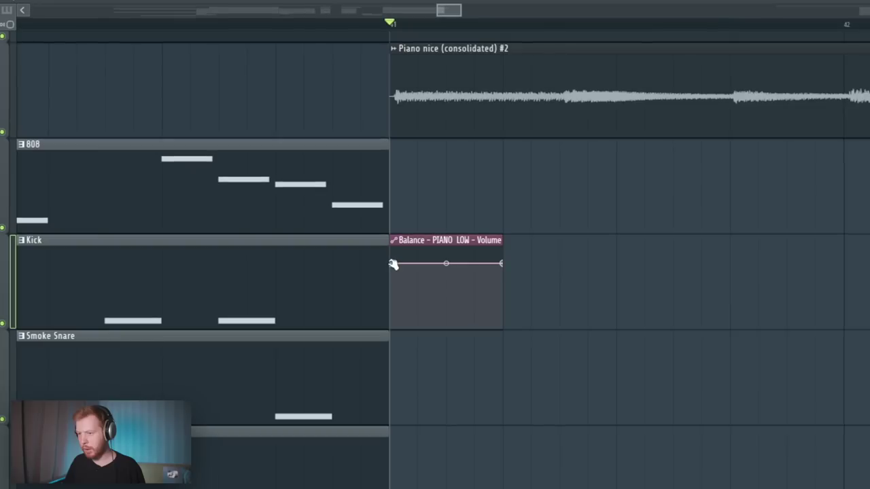
Step: Shape the volume automation to start at zero, peak a quarter of the way in, and curve back down to zero
{"action": "left_click_drag", "start_coordinate": [391, 263], "coordinate": [391, 328]}
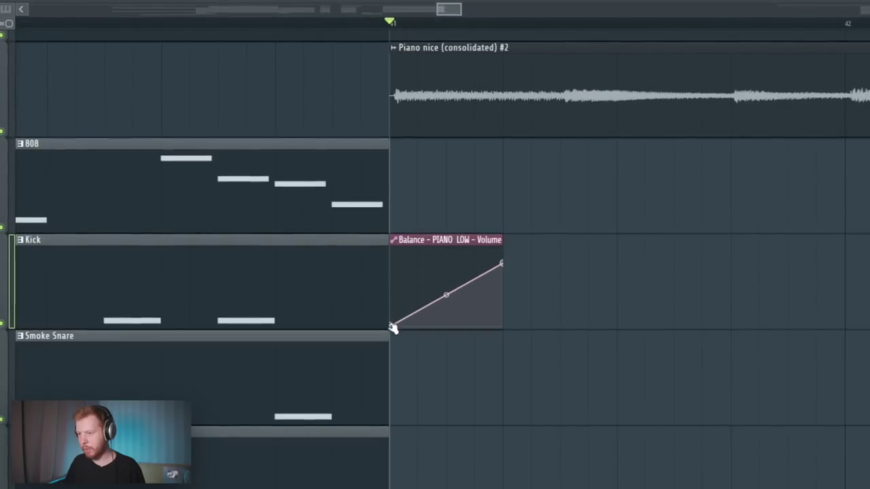
{"action": "right_click", "coordinate": [417, 264]}
{"action": "right_click", "coordinate": [418, 264]}
{"action": "left_click", "coordinate": [442, 488]}
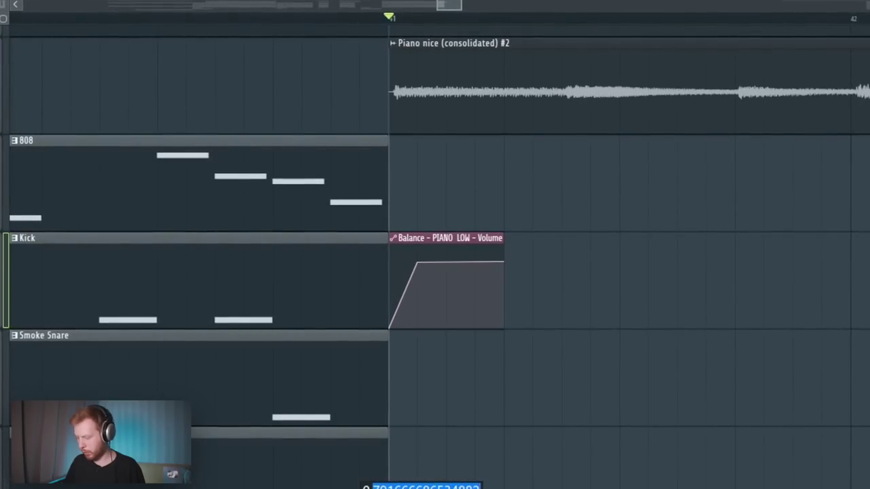
{"action": "left_click_drag", "start_coordinate": [504, 261], "coordinate": [505, 342]}
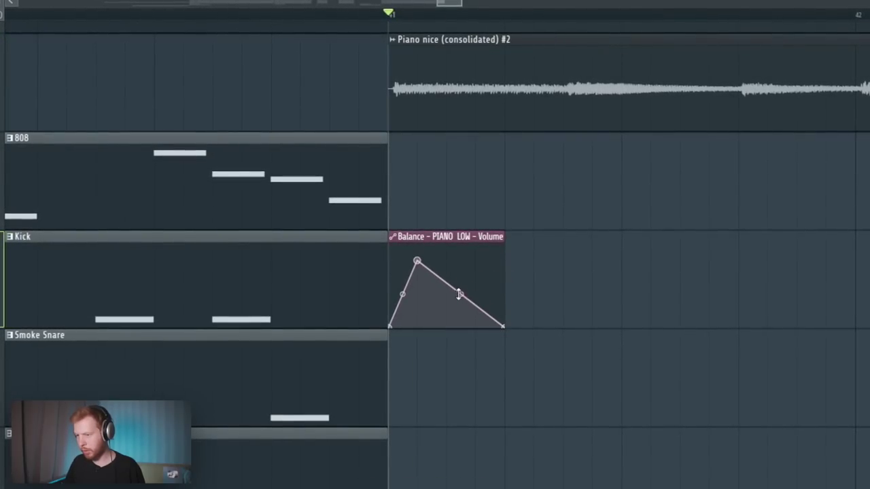
{"action": "left_click_drag", "start_coordinate": [460, 294], "coordinate": [460, 316]}
Step: Repeat the one-beat volume automation clip on Track 5 up to bar 49 and play the section
{"action": "key", "text": "space"}
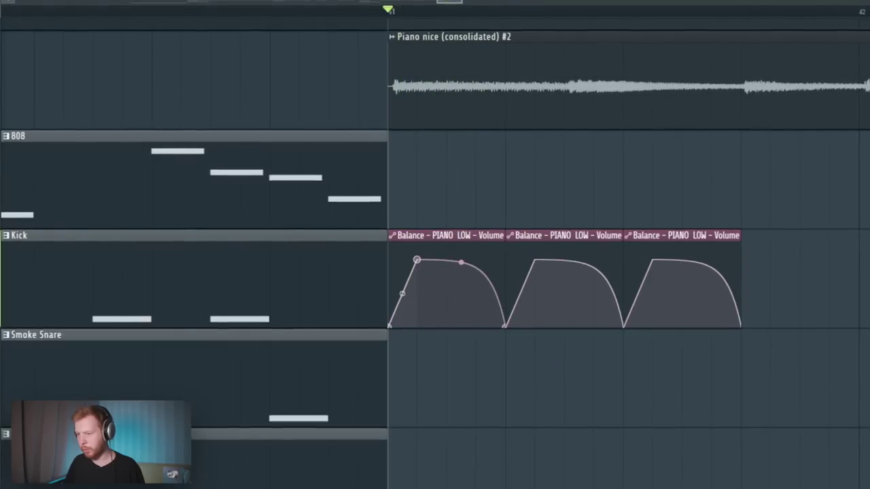
{"action": "key", "text": "space"}
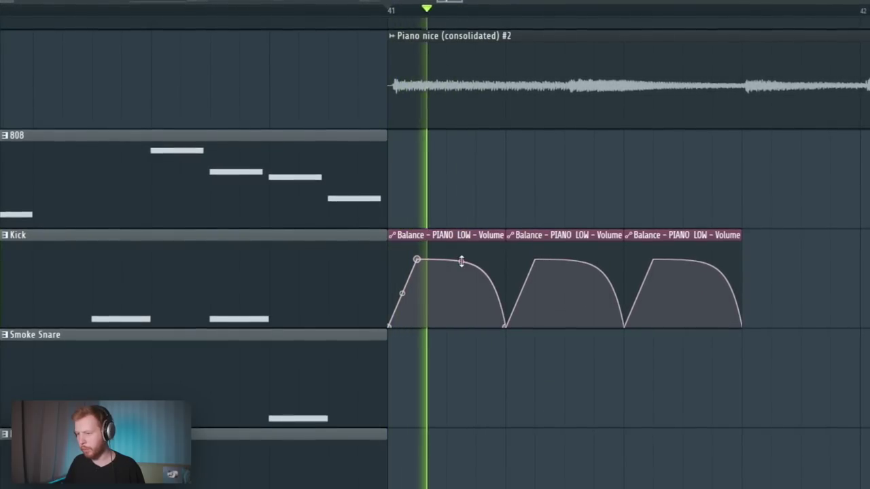
{"action": "scroll", "coordinate": [527, 270], "scroll_direction": "down", "scroll_amount": 3}
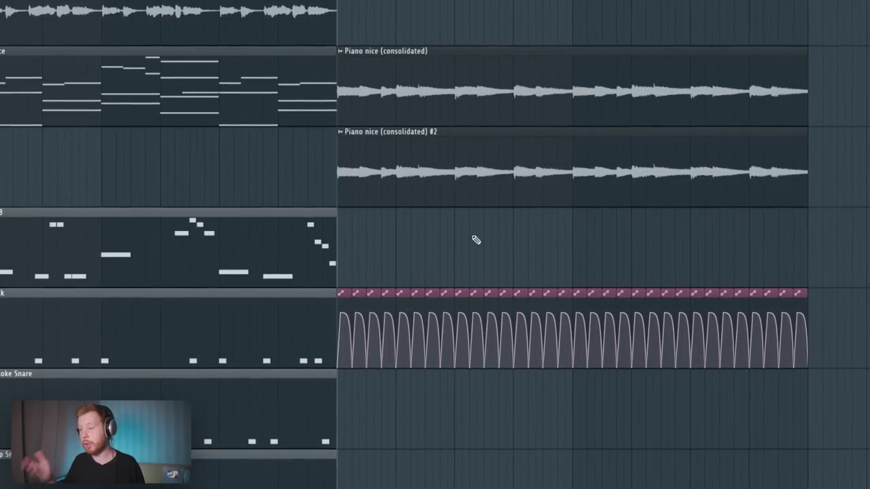
{"action": "key", "text": "space"}
{"action": "scroll", "coordinate": [326, 233], "scroll_direction": "up", "scroll_amount": 5}
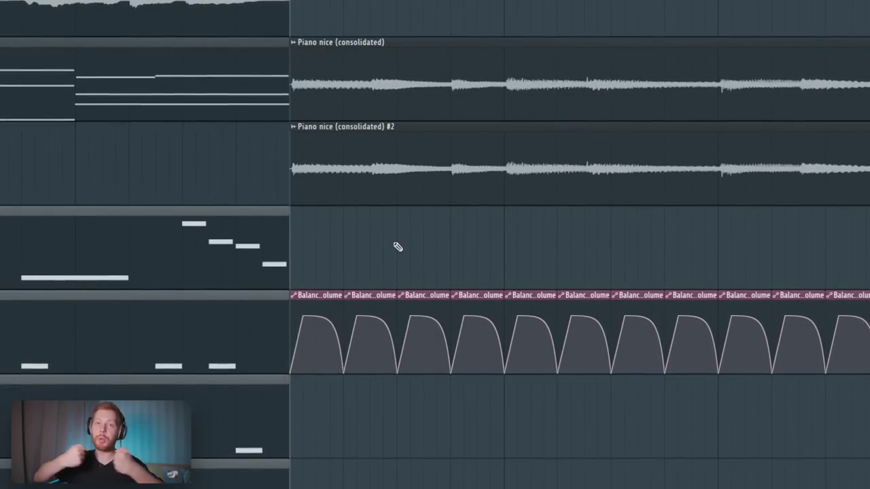
Step: Add RC-20 Retro Color in slot 6 of PIANO LOW with the Vinyl 1 preset, set Distort to about 69%, and adjust Space
{"action": "key", "text": "F9"}
{"action": "left_click", "coordinate": [582, 127]}
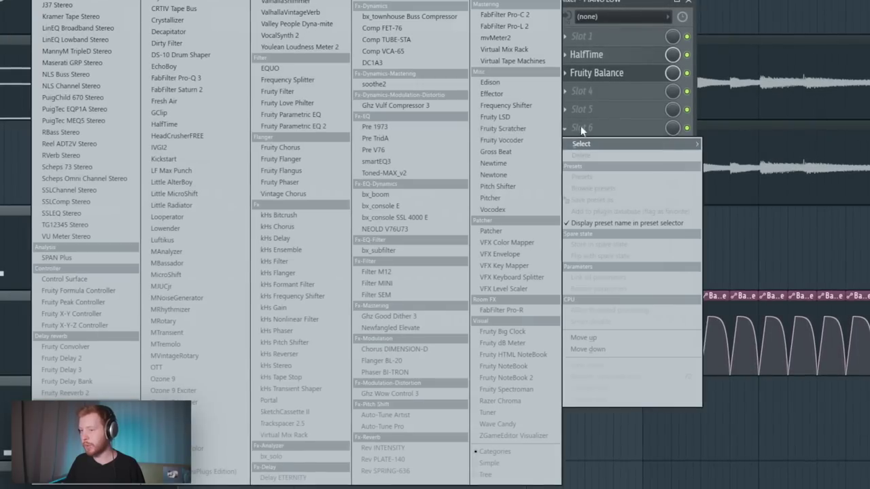
{"action": "left_click", "coordinate": [192, 425]}
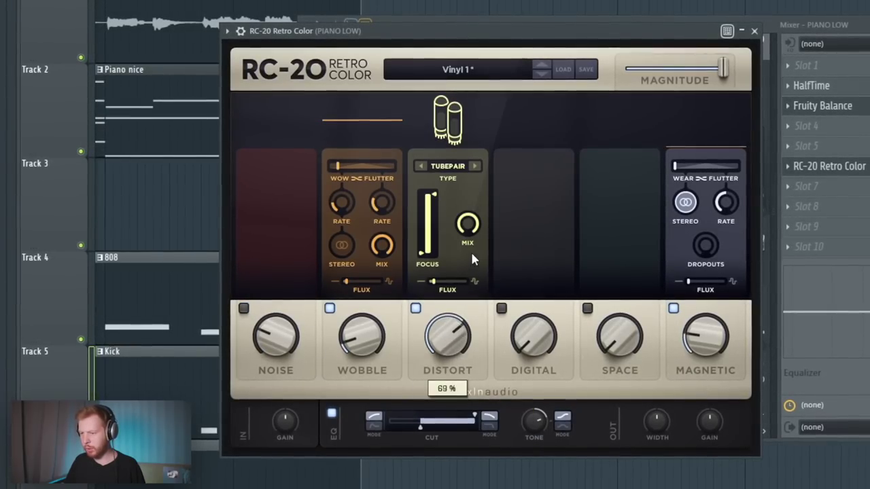
{"action": "left_click_drag", "start_coordinate": [537, 36], "coordinate": [559, 39]}
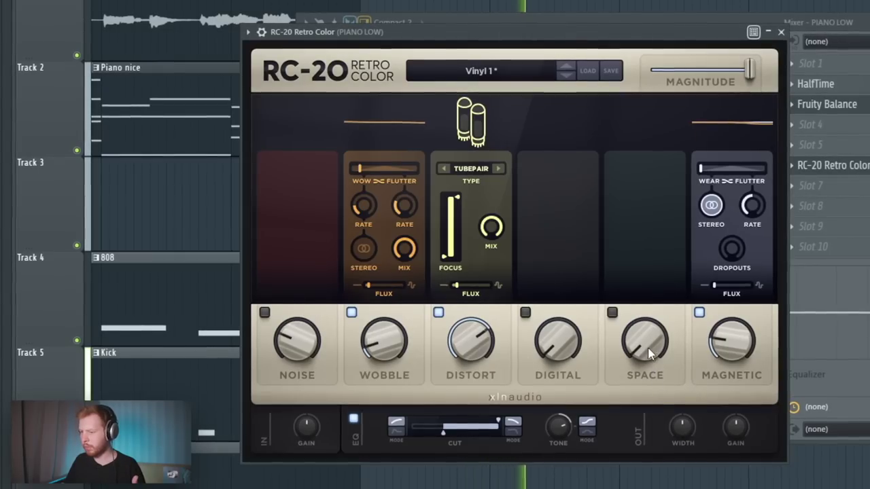
{"action": "left_click_drag", "start_coordinate": [648, 352], "coordinate": [654, 303]}
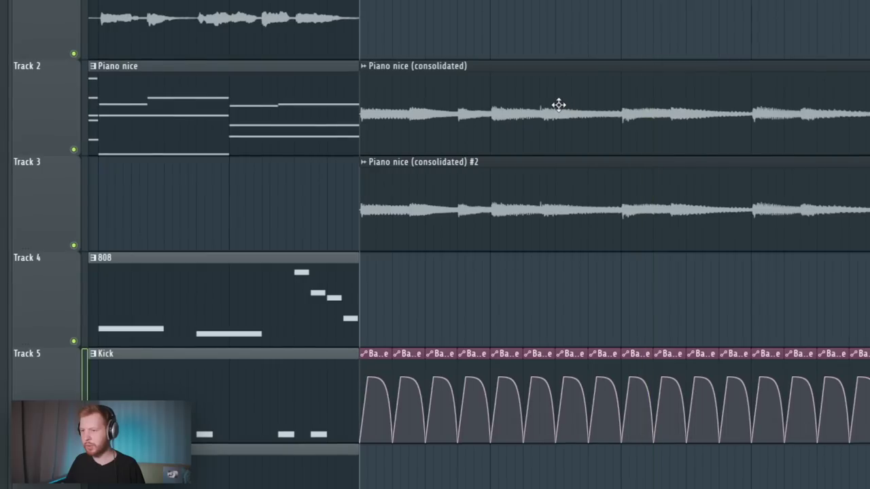
Step: Lower the channel volume of the Piano nice (consolidated) audio clip on Track 2 while playing the section
{"action": "double_click", "coordinate": [559, 104]}
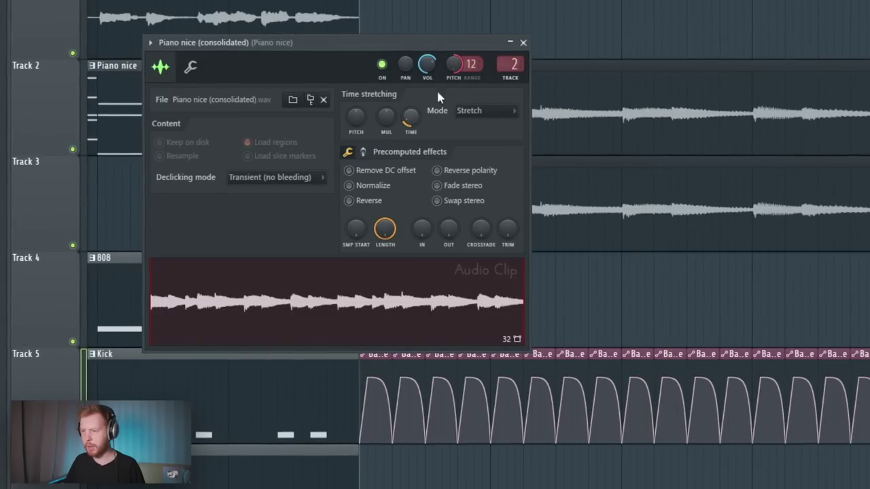
{"action": "key", "text": "space"}
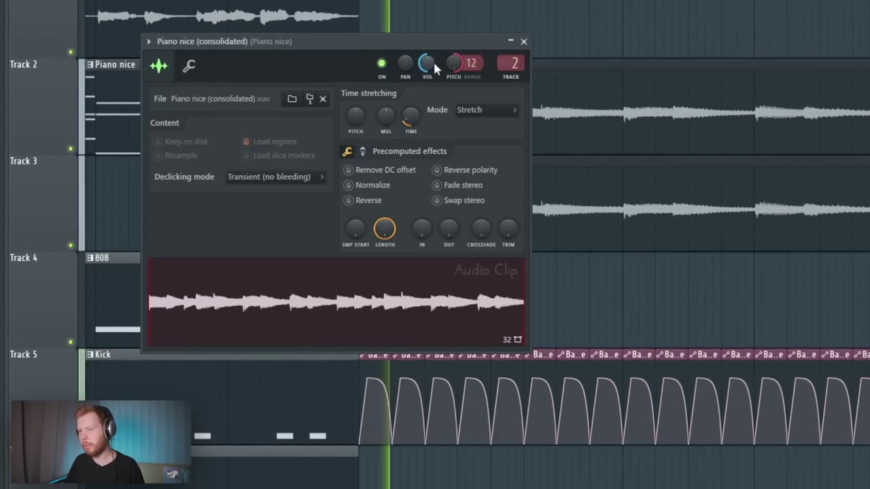
{"action": "key", "text": "Escape"}
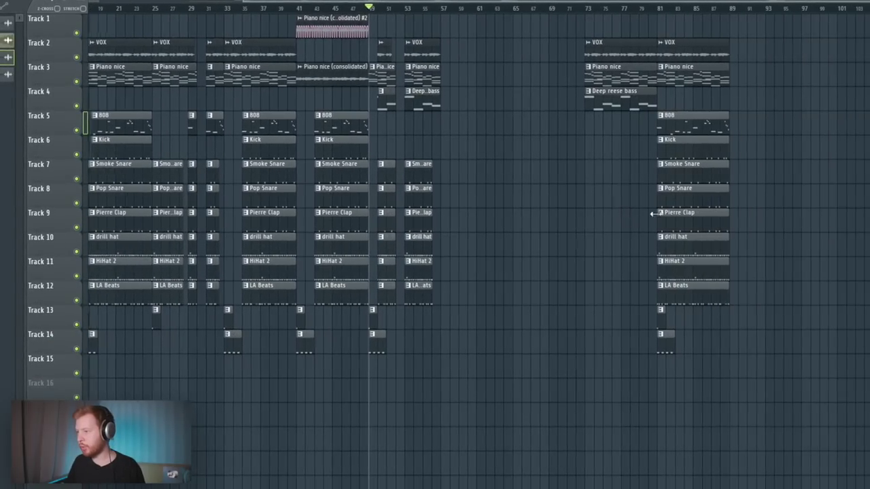
Step: Fill bars 57 to 73 with copies of the drum, FX, VOX and piano clips, and shift the closing sections from bar 73 to bar 93
{"action": "left_click_drag", "start_coordinate": [804, 159], "coordinate": [720, 340]}
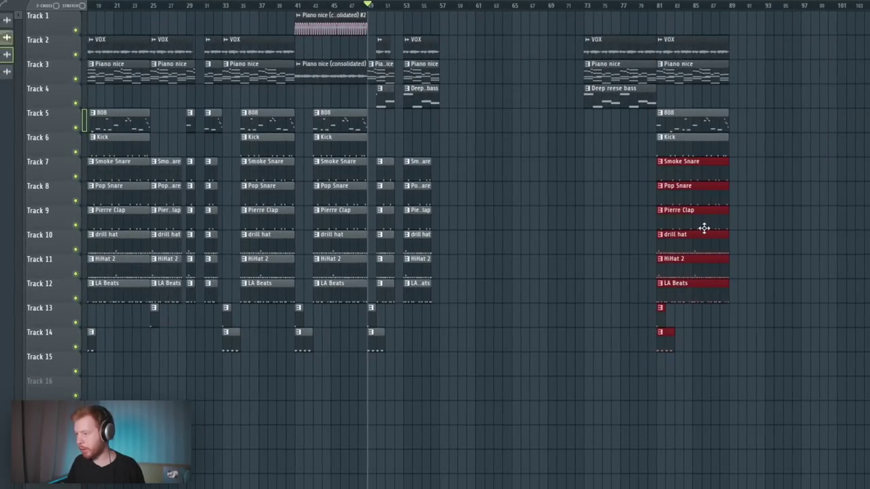
{"action": "left_click_drag", "start_coordinate": [703, 229], "coordinate": [492, 234]}
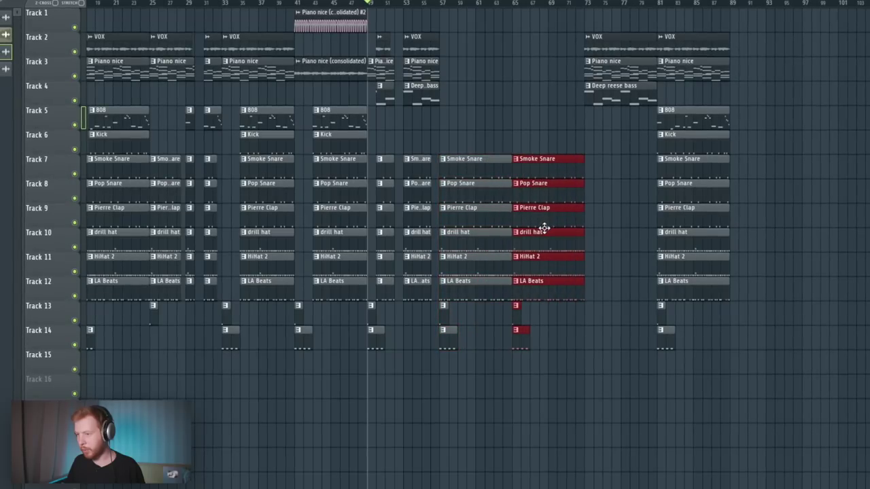
{"action": "left_click_drag", "start_coordinate": [669, 77], "coordinate": [549, 71]}
{"action": "left_click_drag", "start_coordinate": [605, 30], "coordinate": [795, 365]}
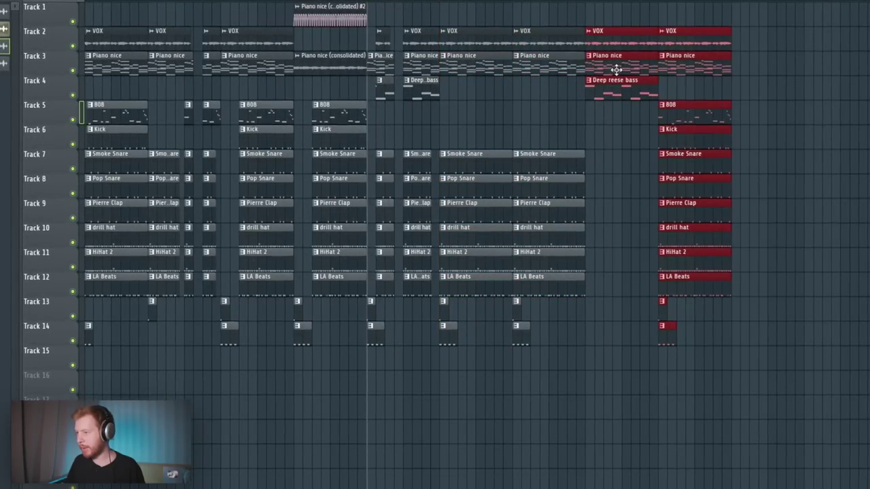
{"action": "left_click_drag", "start_coordinate": [618, 70], "coordinate": [798, 73]}
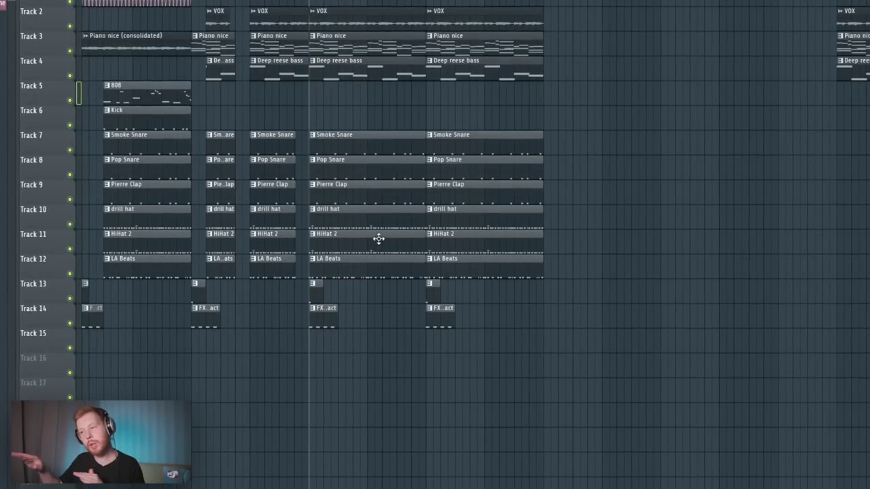
Step: Add Distructor in slot 7 of mixer track I with only its Low pass 12 filter active, and lower the cutoff
{"action": "key", "text": "F9"}
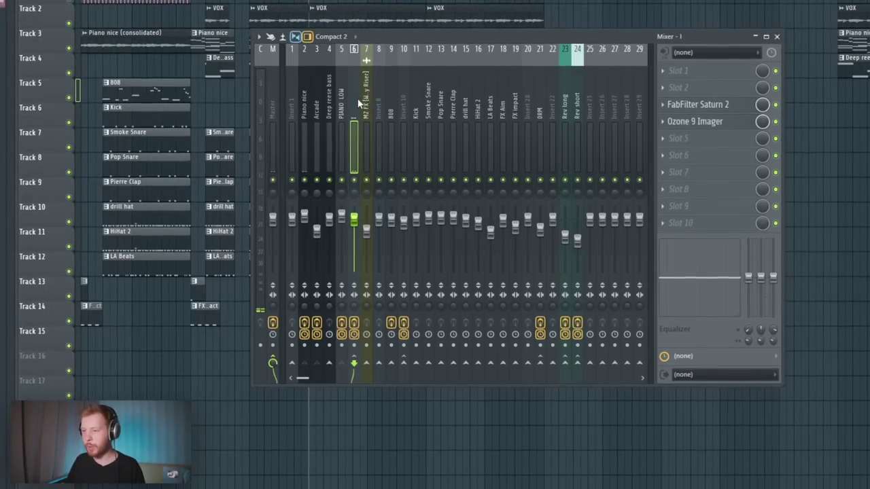
{"action": "left_click", "coordinate": [665, 177]}
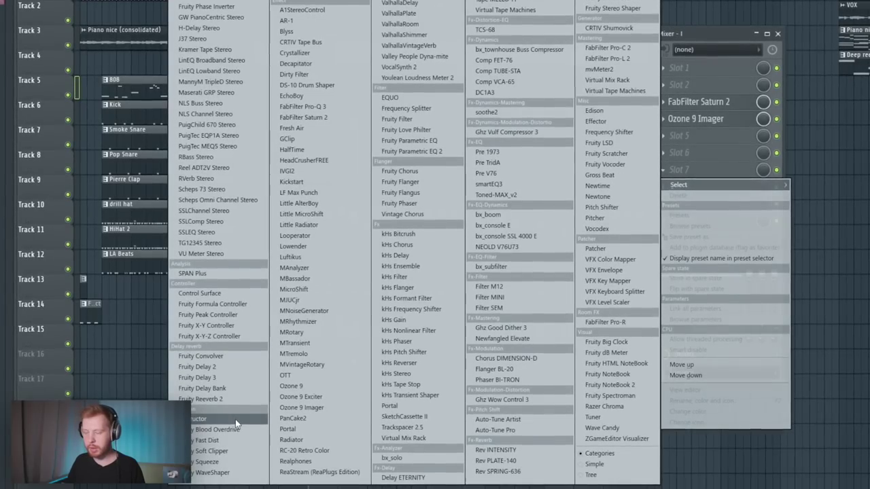
{"action": "left_click", "coordinate": [327, 106]}
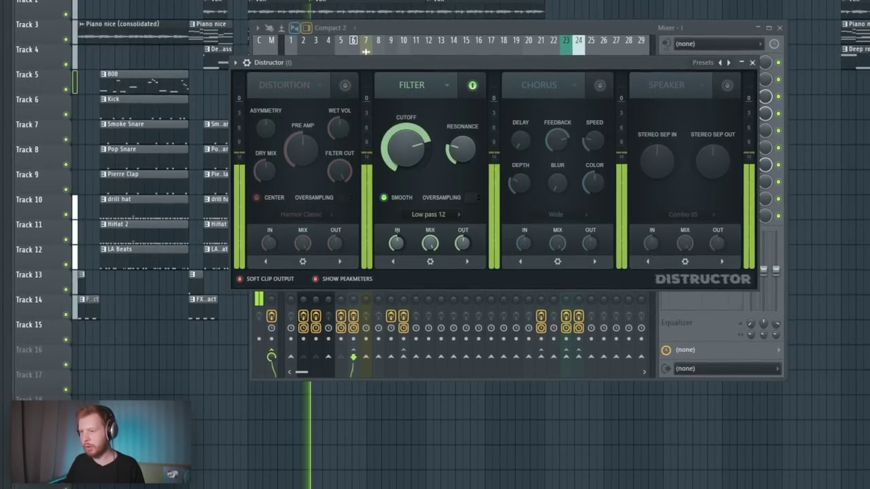
{"action": "left_click_drag", "start_coordinate": [416, 148], "coordinate": [412, 160]}
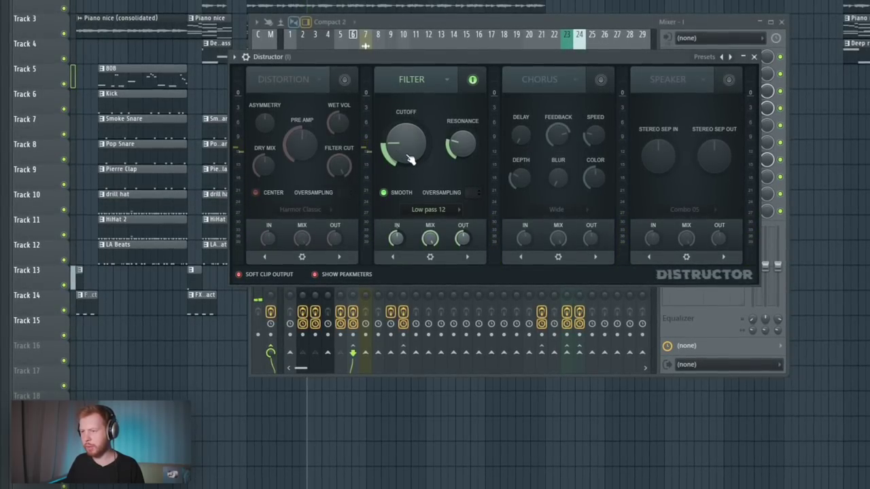
Step: Create an automation clip for the Distructor filter cutoff, hold it at 21% until bar 57, curve it up to bar 73, and play it
{"action": "right_click", "coordinate": [408, 147]}
{"action": "left_click", "coordinate": [442, 229]}
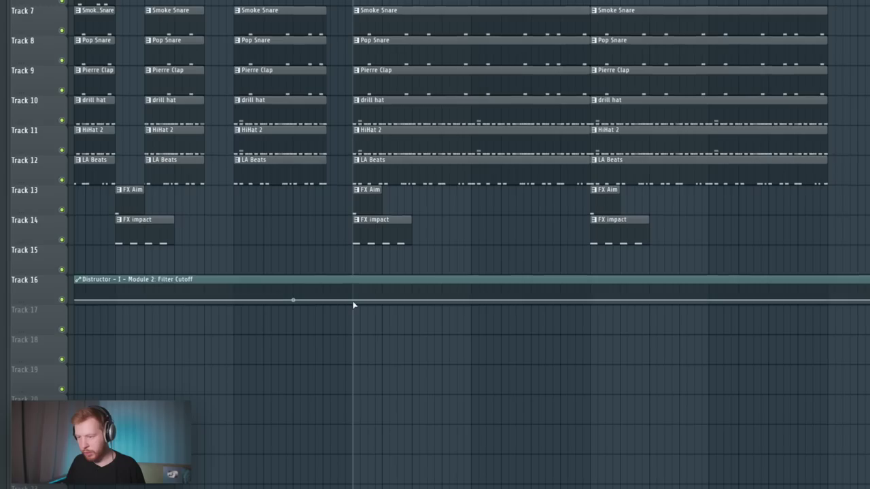
{"action": "right_click", "coordinate": [355, 298]}
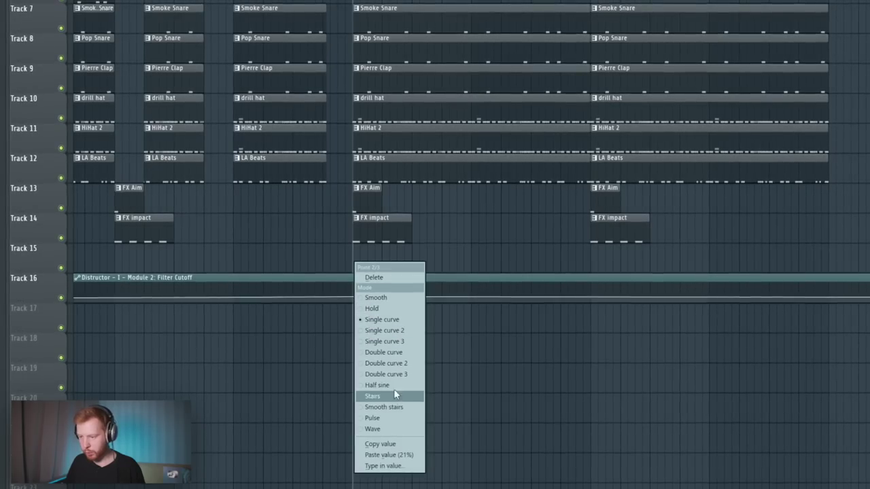
{"action": "left_click", "coordinate": [397, 454]}
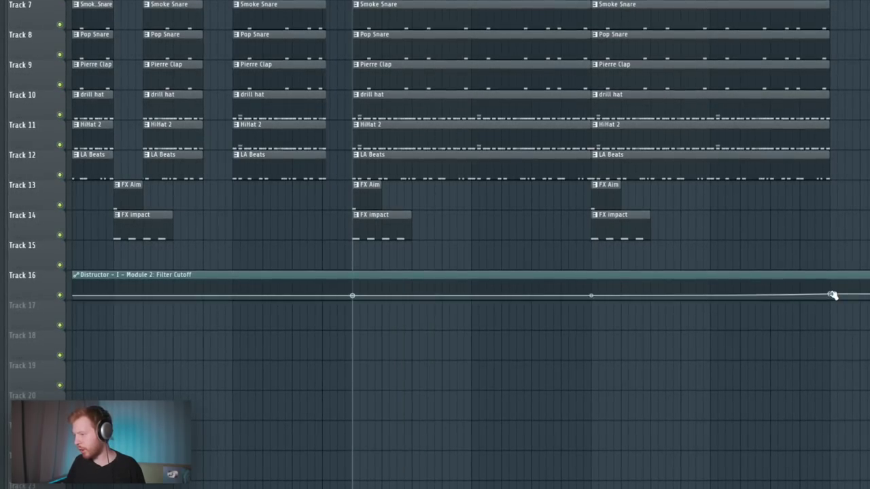
{"action": "left_click_drag", "start_coordinate": [831, 296], "coordinate": [832, 271]}
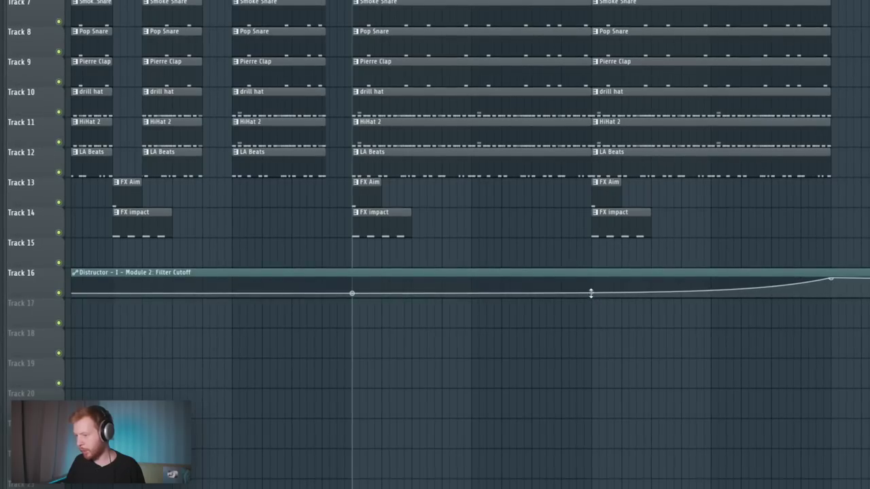
{"action": "left_click_drag", "start_coordinate": [591, 292], "coordinate": [591, 283]}
{"action": "key", "text": "space"}
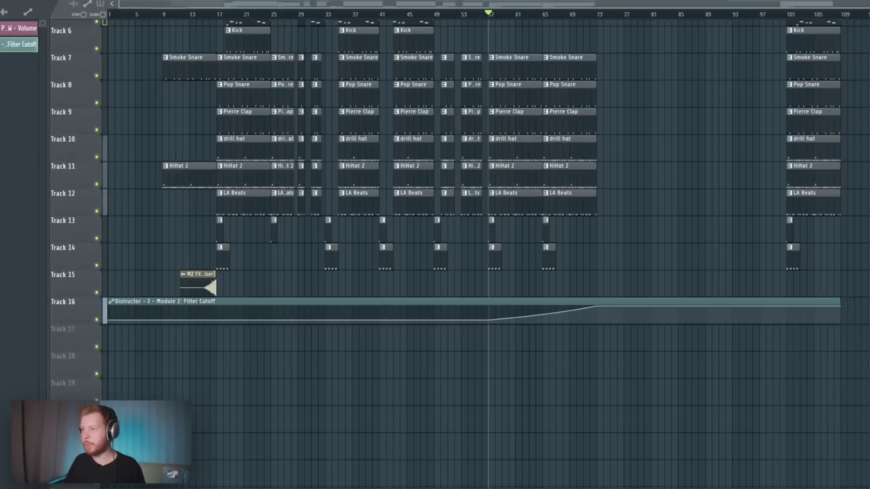
Step: Add Distructor in slot 6 of the DRM mixer track
{"action": "key", "text": "F9"}
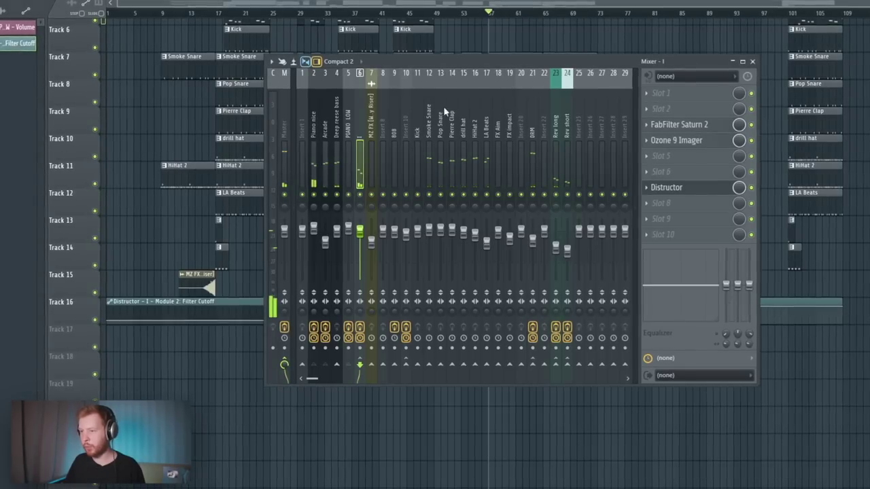
{"action": "left_click", "coordinate": [510, 126]}
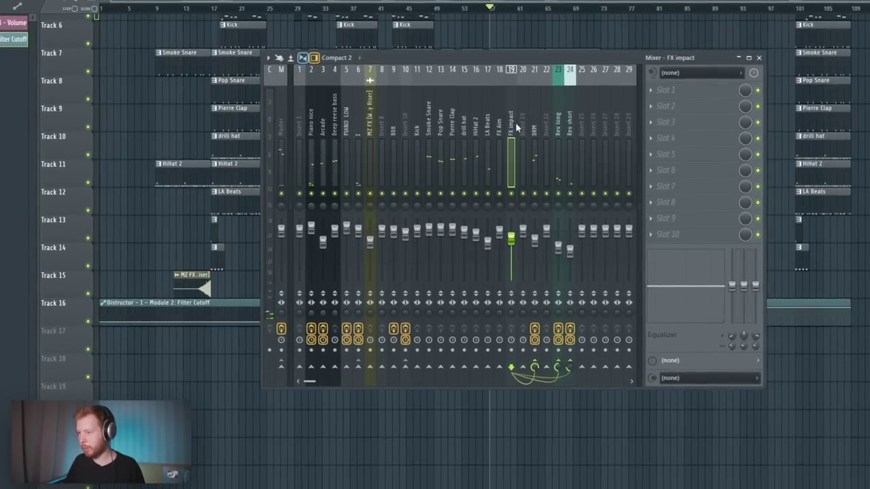
{"action": "left_click", "coordinate": [542, 124]}
{"action": "left_click", "coordinate": [535, 126]}
{"action": "left_click", "coordinate": [653, 170]}
{"action": "mouse_move", "coordinate": [663, 183]}
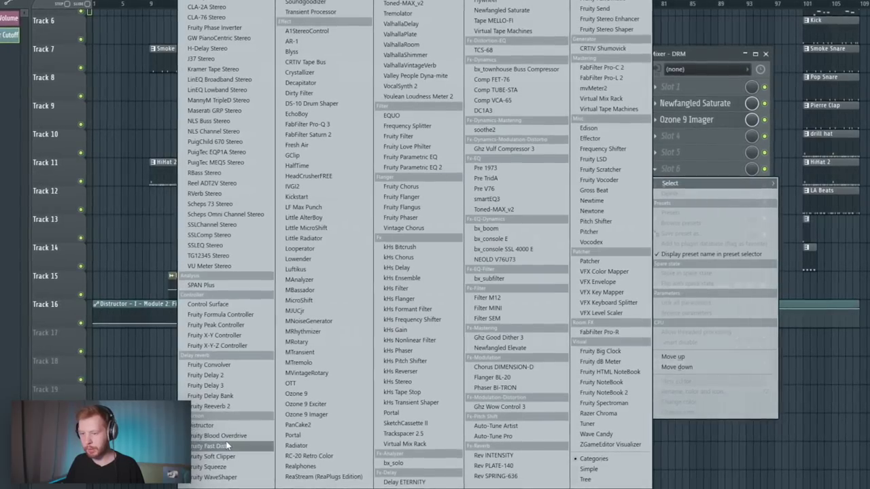
{"action": "left_click", "coordinate": [223, 428]}
Step: Link the DRM Distructor's filter cutoff to the automation clip Distructor - I - Module 2: Filter Cutoff
{"action": "right_click", "coordinate": [381, 201]}
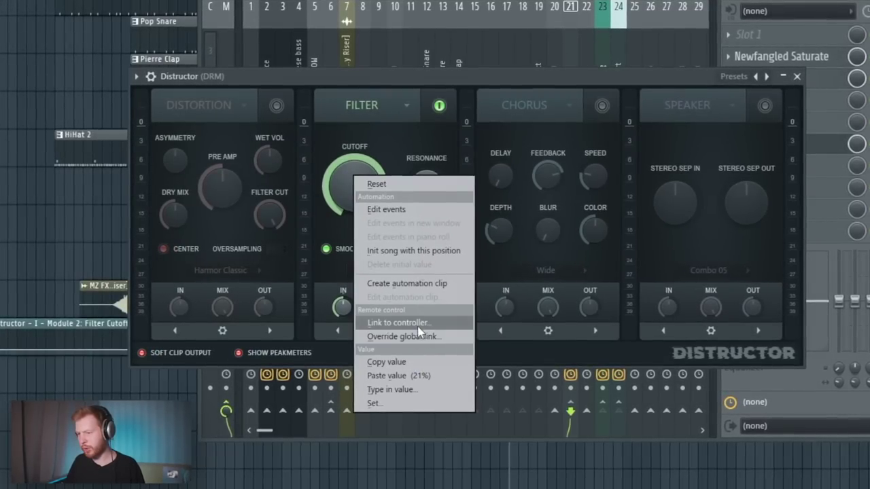
{"action": "left_click", "coordinate": [401, 297]}
{"action": "left_click", "coordinate": [479, 185]}
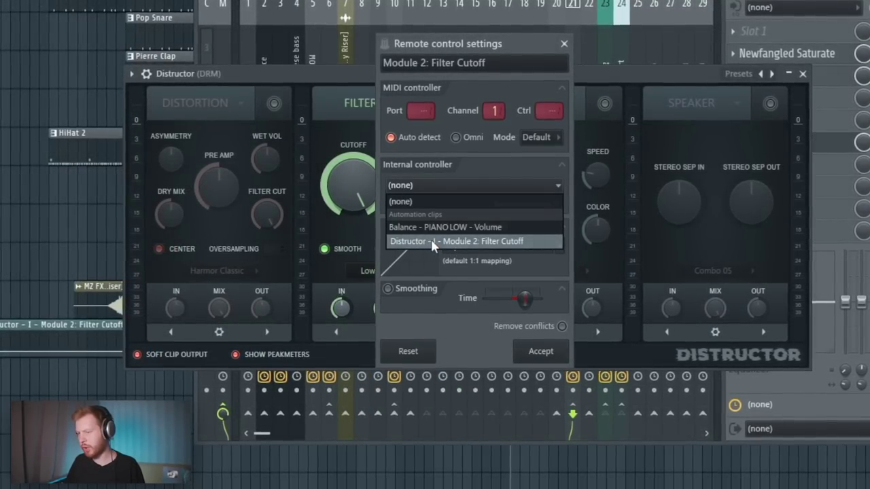
{"action": "left_click", "coordinate": [433, 242]}
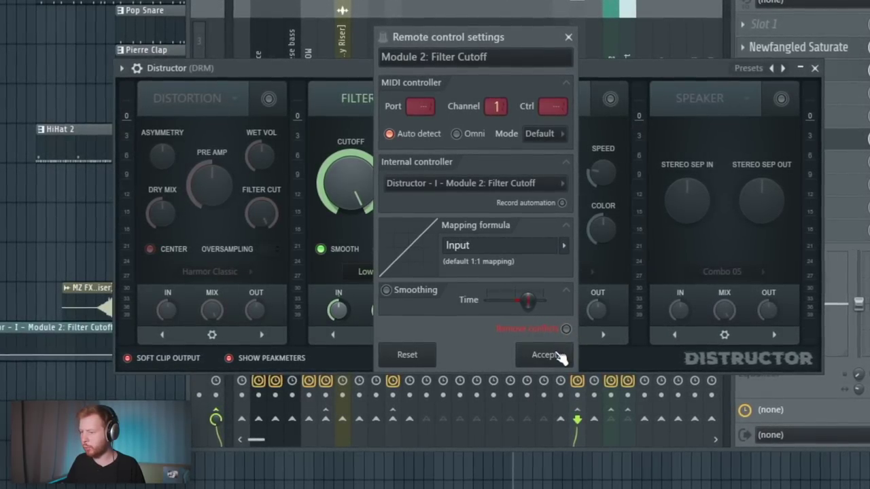
{"action": "left_click", "coordinate": [556, 353]}
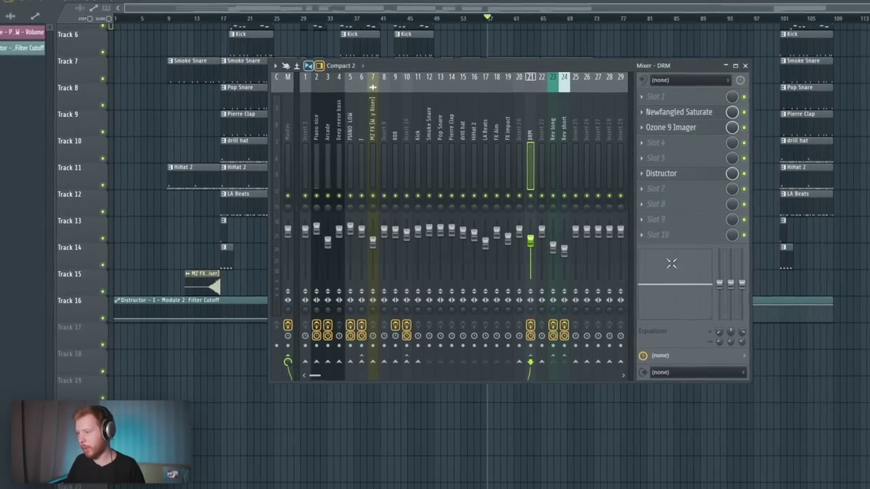
Step: Create an automation clip for the DRM Distructor's mix level that stays at zero until bar 57 and is full from there
{"action": "right_click", "coordinate": [731, 174]}
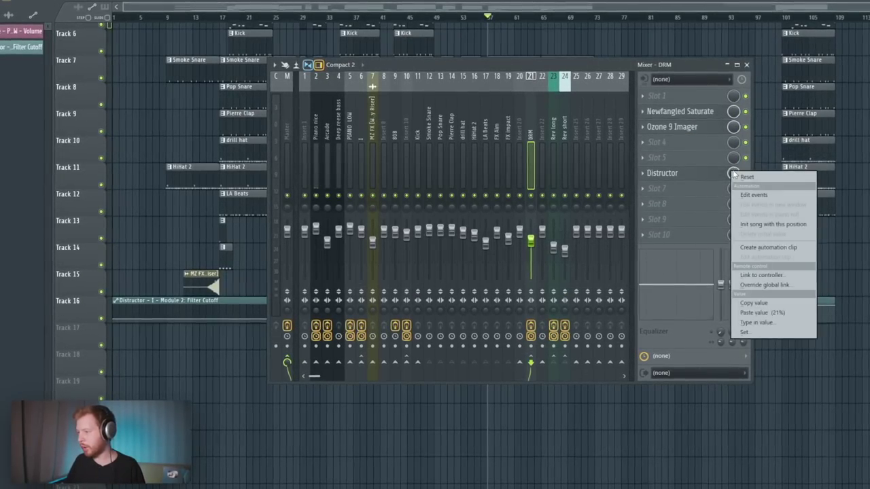
{"action": "left_click", "coordinate": [778, 246]}
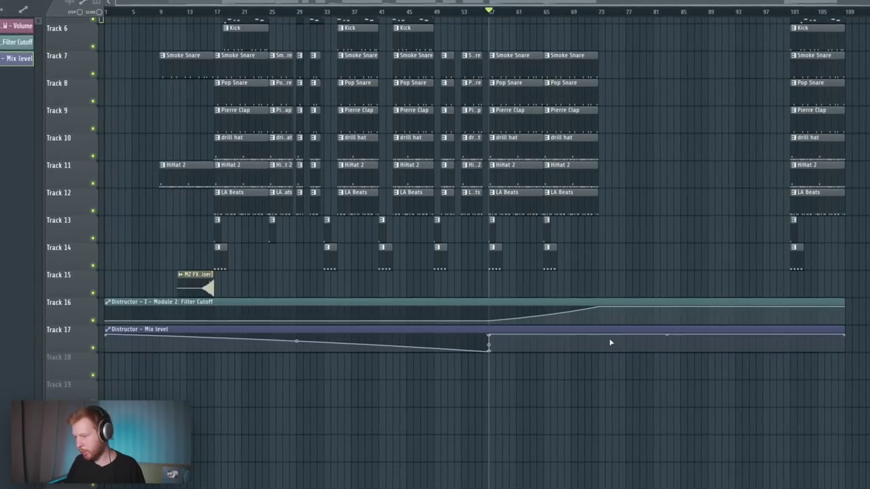
Step: Link the mix level of the Distructor on mixer track I to the Distructor - Mix level automation clip
{"action": "key", "text": "F9"}
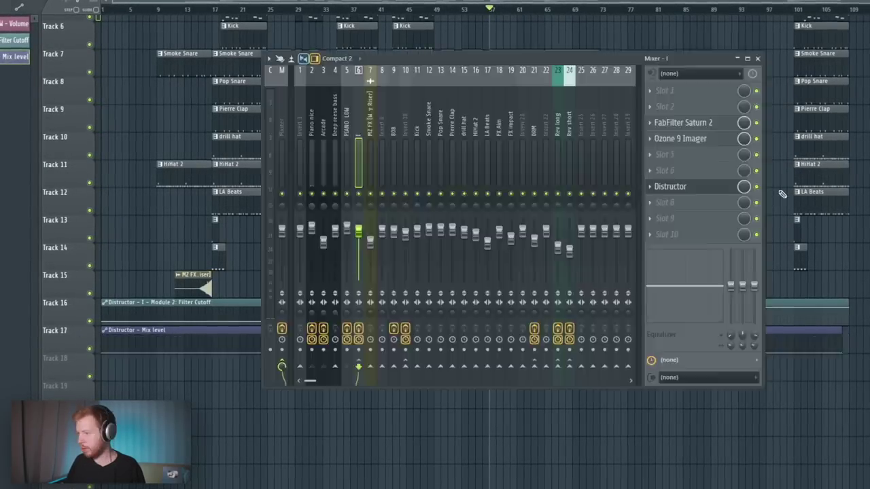
{"action": "right_click", "coordinate": [747, 186]}
{"action": "left_click", "coordinate": [781, 297]}
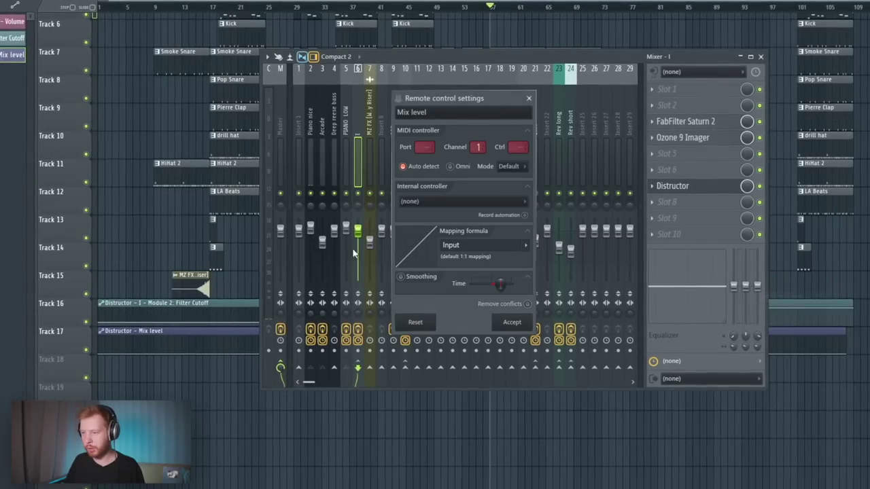
{"action": "left_click", "coordinate": [466, 203]}
{"action": "left_click", "coordinate": [435, 252]}
{"action": "left_click", "coordinate": [520, 321]}
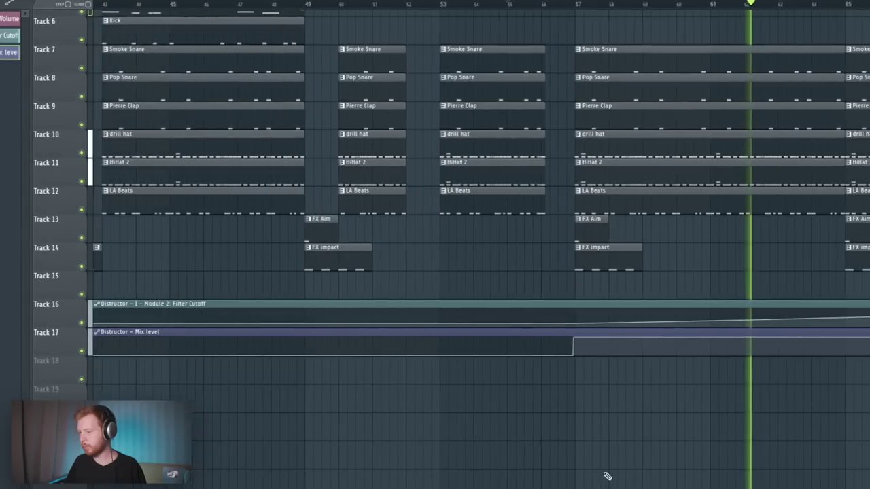
Step: Copy the MZ FX Windy Riser clip on Track 15 so that it leads into bar 57
{"action": "scroll", "coordinate": [607, 476], "scroll_direction": "down", "scroll_amount": 3}
{"action": "left_click_drag", "start_coordinate": [738, 428], "coordinate": [456, 431]}
{"action": "scroll", "coordinate": [439, 432], "scroll_direction": "up", "scroll_amount": 3}
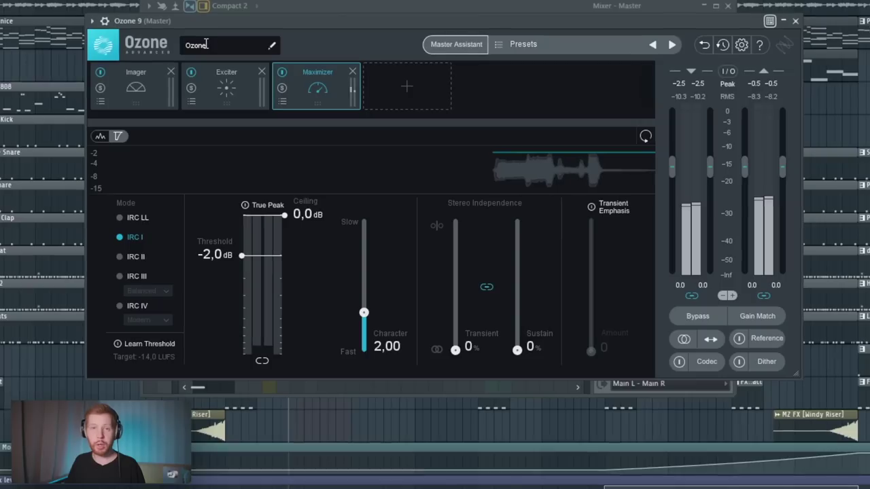
Step: Split the master Ozone 9 Imager into four bands and set the width of Band 2 to 11.4 and Band 3 to 16.5
{"action": "left_click", "coordinate": [153, 84]}
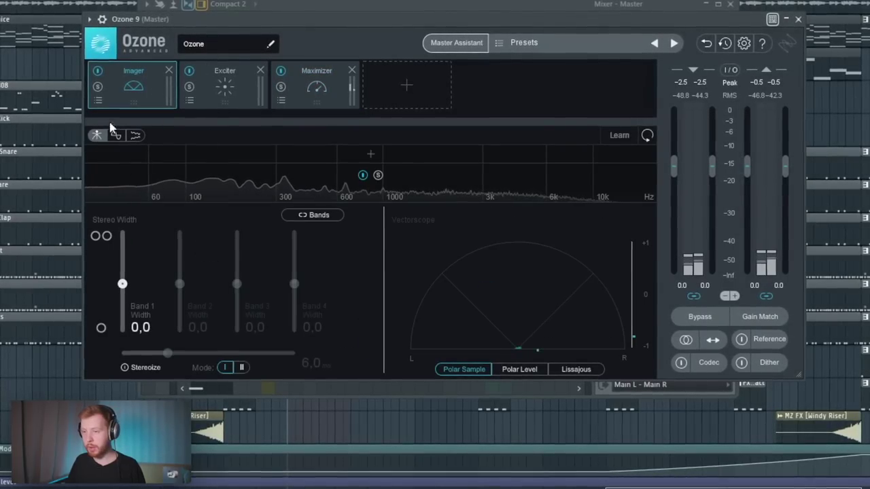
{"action": "left_click", "coordinate": [202, 155]}
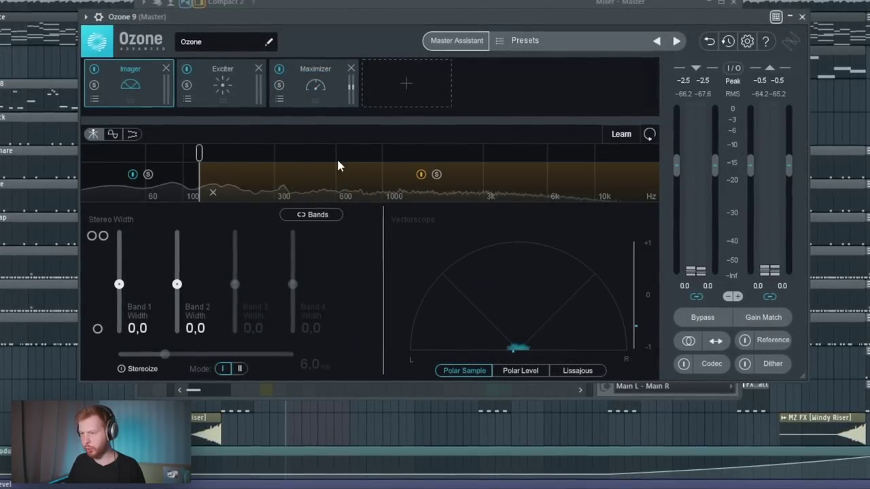
{"action": "left_click", "coordinate": [375, 155]}
{"action": "left_click", "coordinate": [520, 155]}
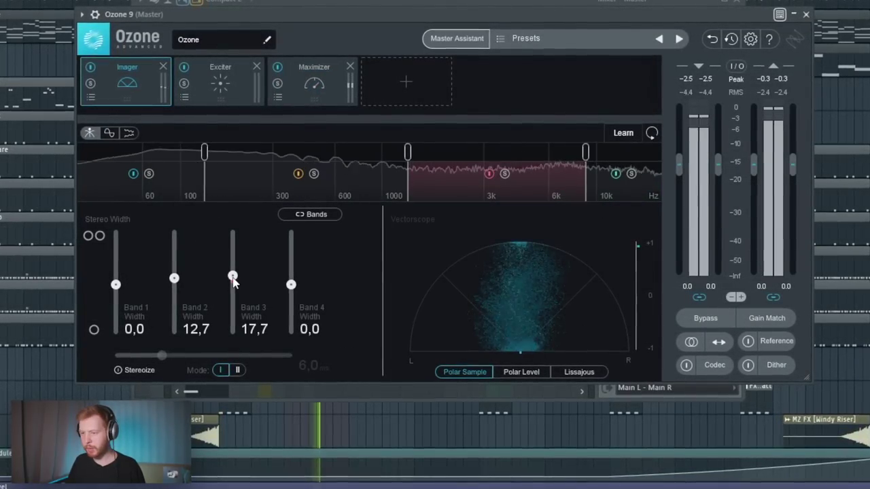
{"action": "left_click_drag", "start_coordinate": [233, 274], "coordinate": [233, 277]}
{"action": "left_click_drag", "start_coordinate": [172, 279], "coordinate": [174, 281]}
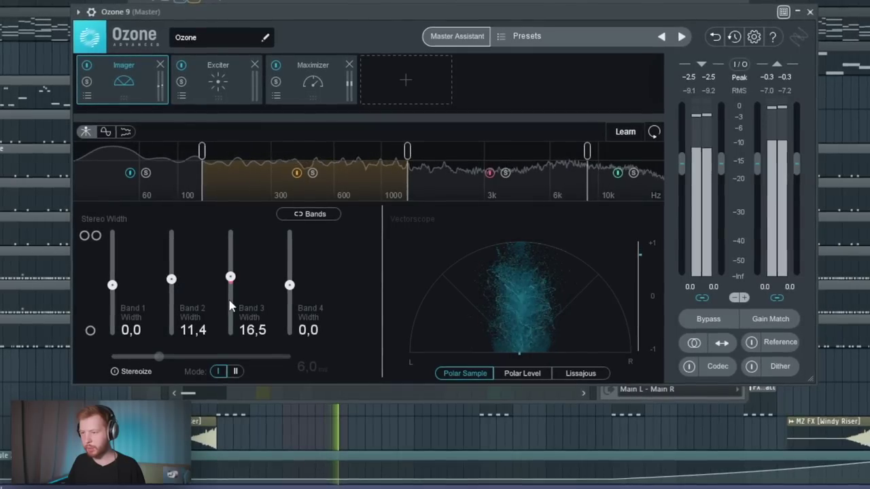
Step: Load the Gentle Tape preset in the Exciter module of Ozone 9 on the master
{"action": "left_click", "coordinate": [220, 96]}
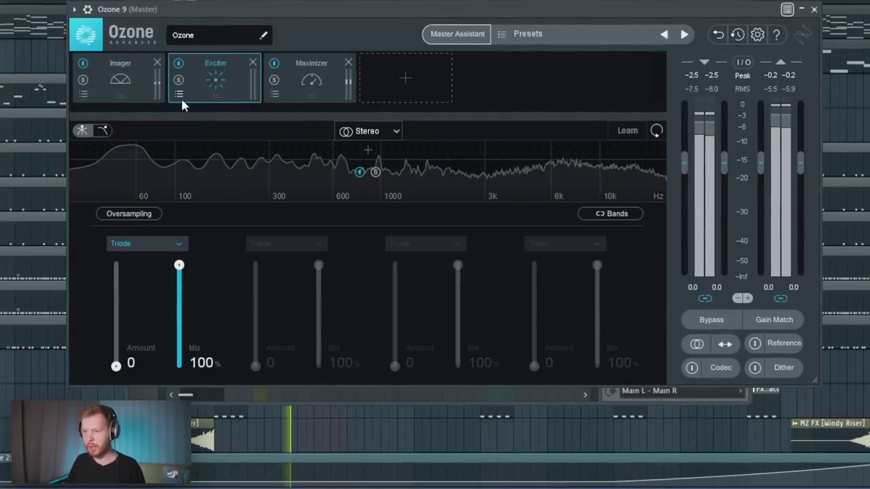
{"action": "left_click", "coordinate": [180, 94]}
{"action": "left_click", "coordinate": [242, 247]}
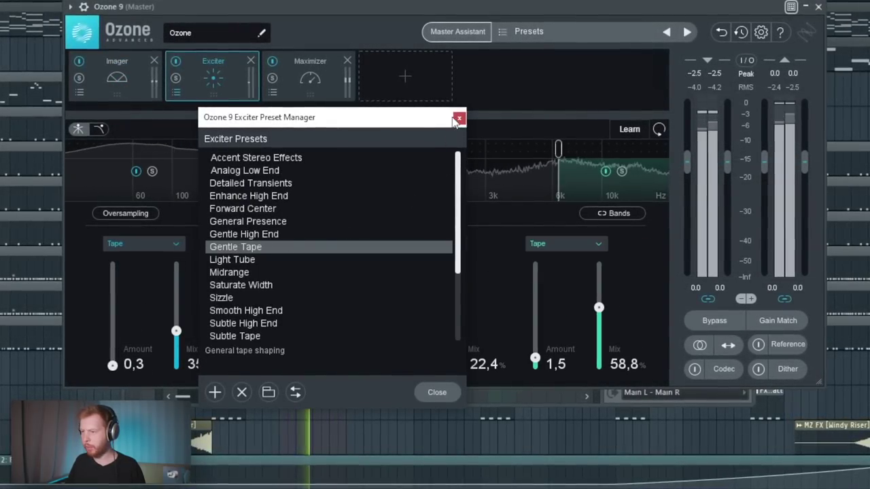
{"action": "left_click", "coordinate": [459, 118]}
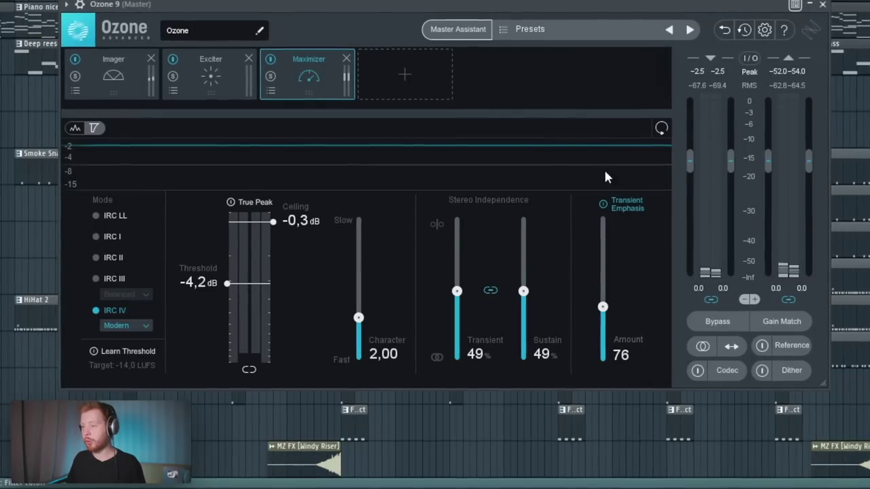